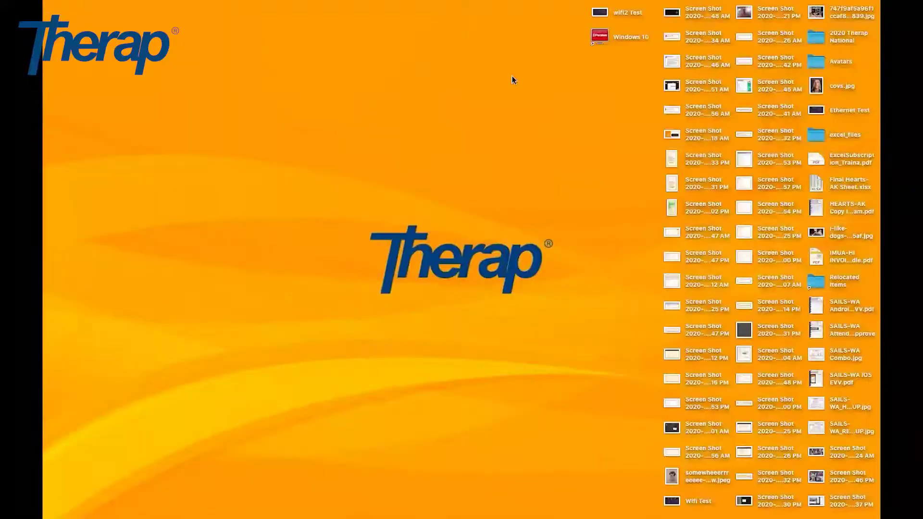
Switch to the Therap dashboard in the browser and open the search form for General Event Reports (GER).
key(ctrl+Left)
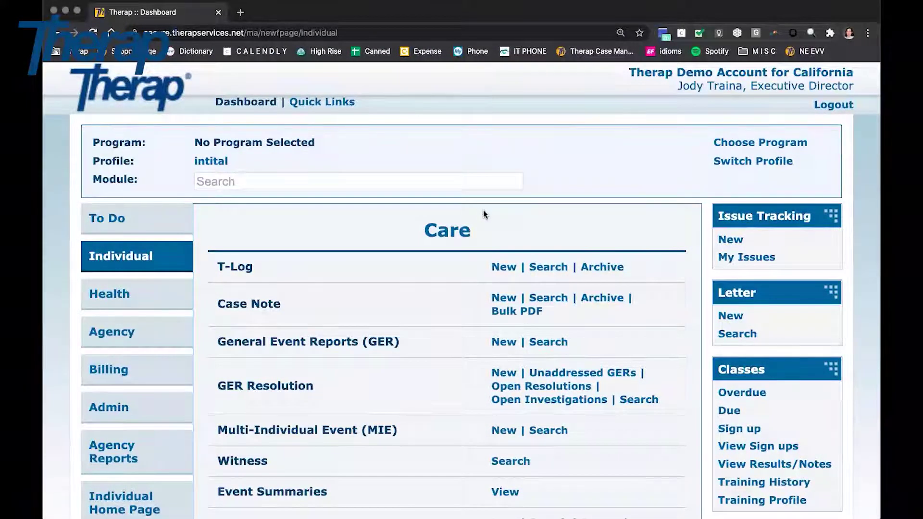
scroll(467, 251, down, 3)
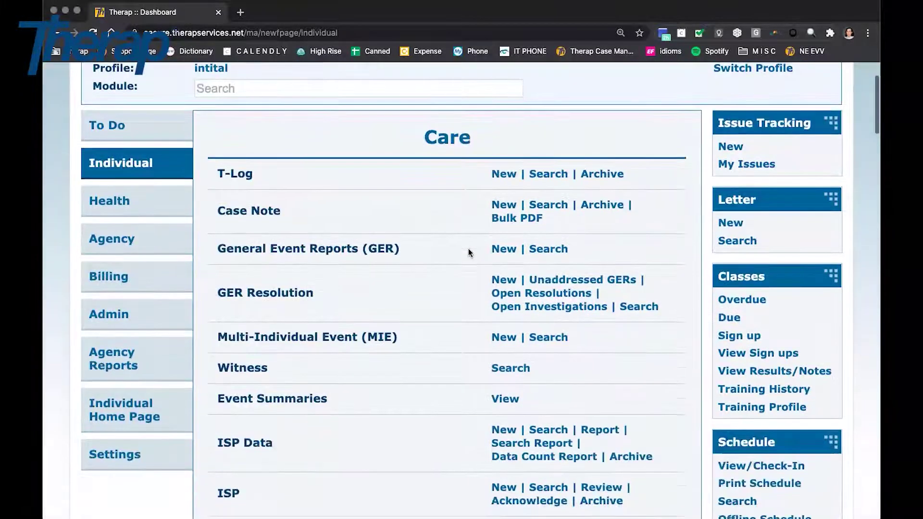
scroll(468, 250, down, 1)
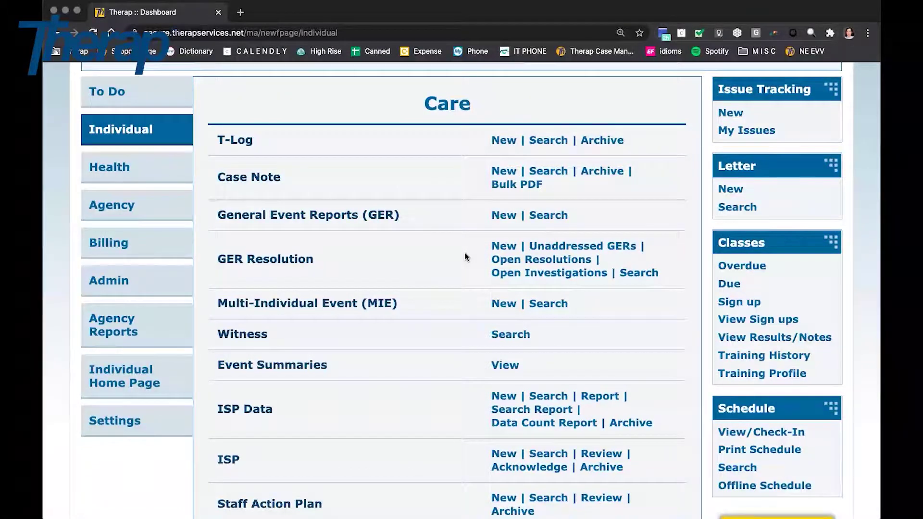
scroll(465, 257, down, 1)
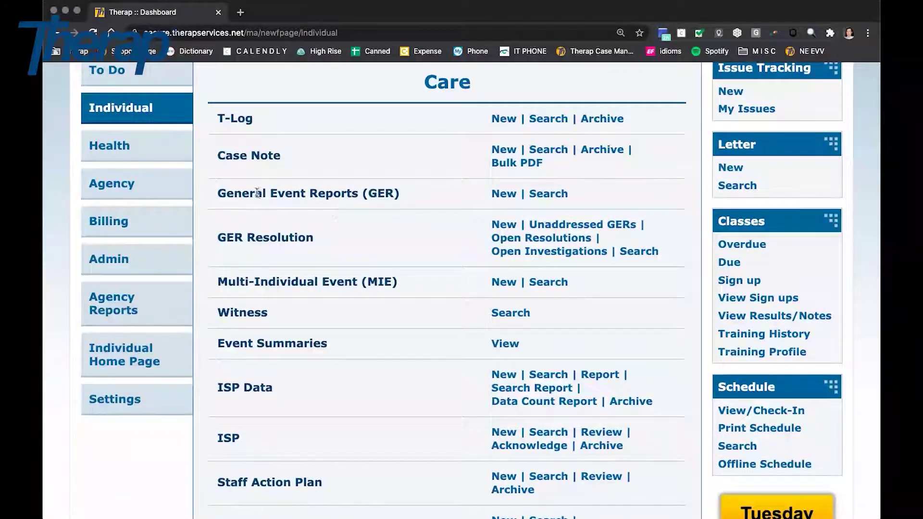
click(550, 197)
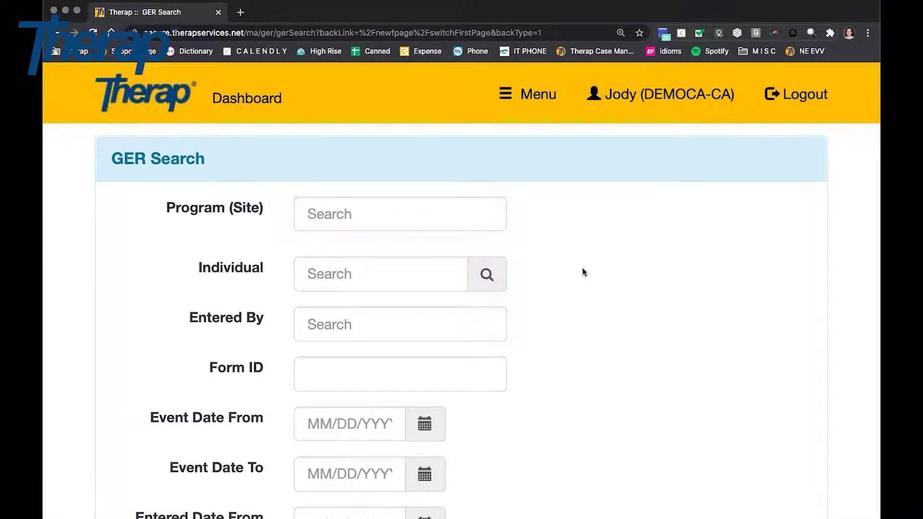
Examine the GER Search criteria, including the entered date range and the Notification Level options.
scroll(581, 272, down, 3)
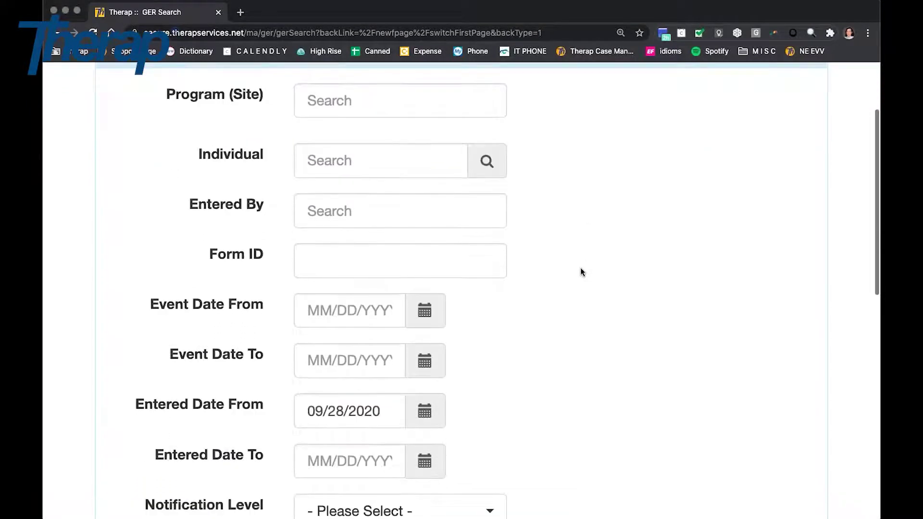
scroll(581, 269, down, 5)
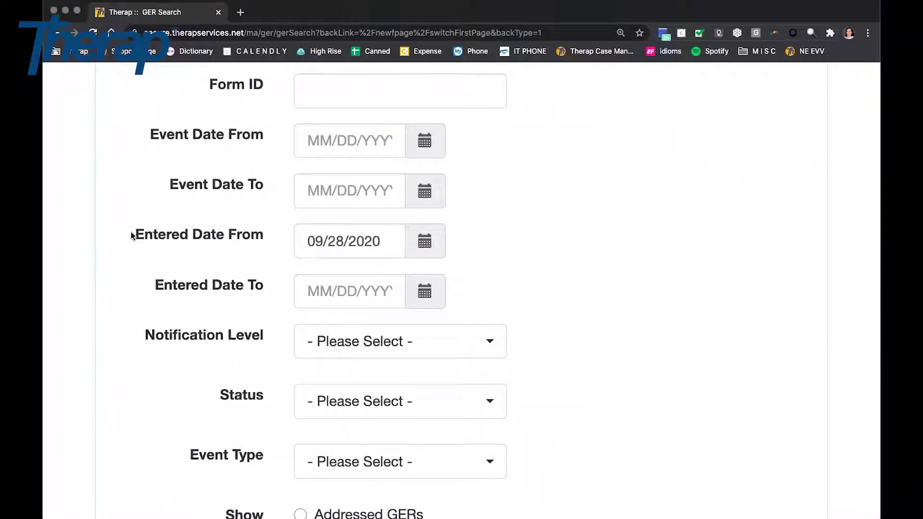
drag(132, 234, 286, 239)
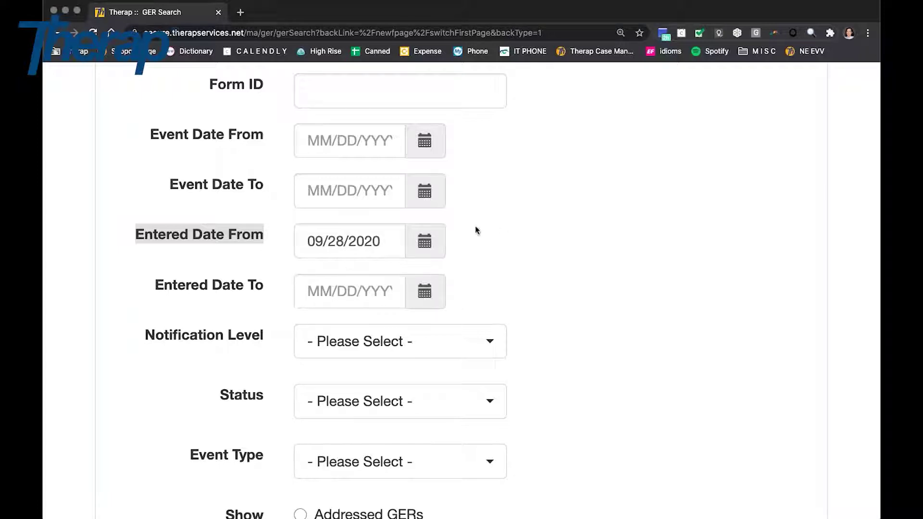
scroll(607, 291, down, 1)
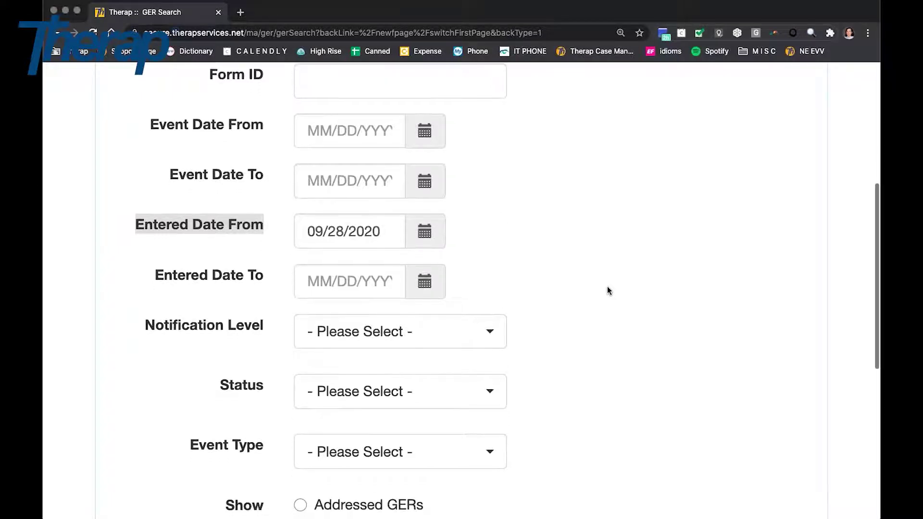
scroll(607, 290, down, 5)
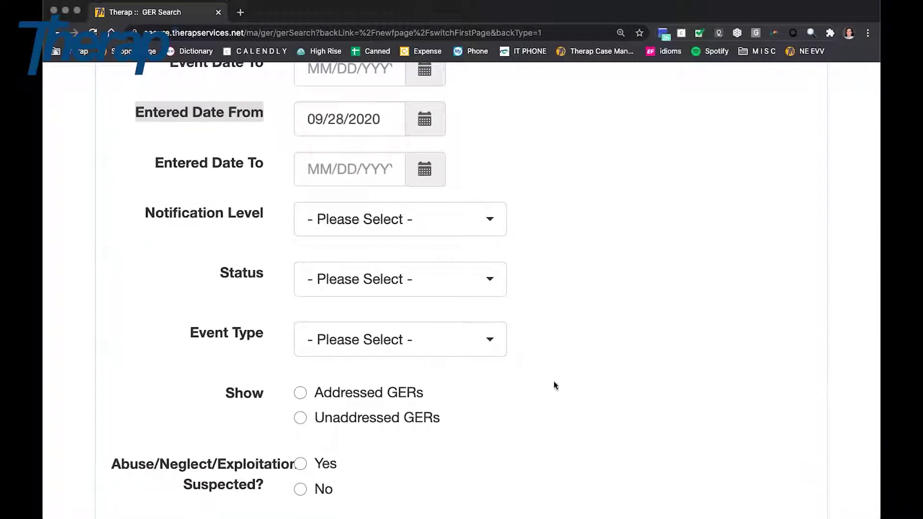
scroll(553, 387, down, 1)
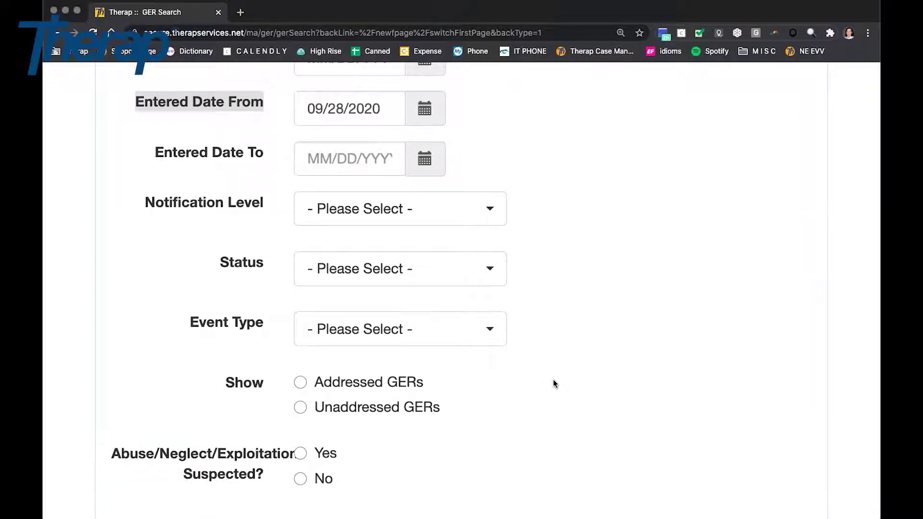
scroll(553, 379, up, 3)
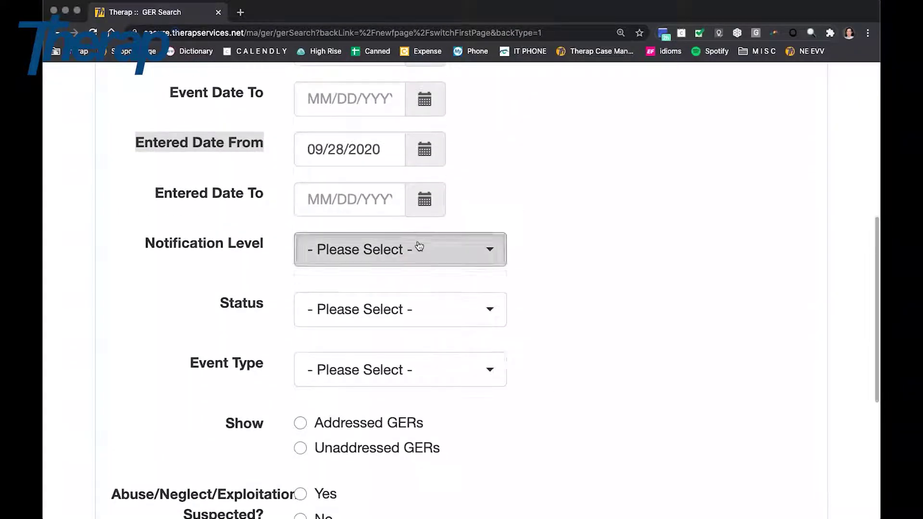
click(418, 249)
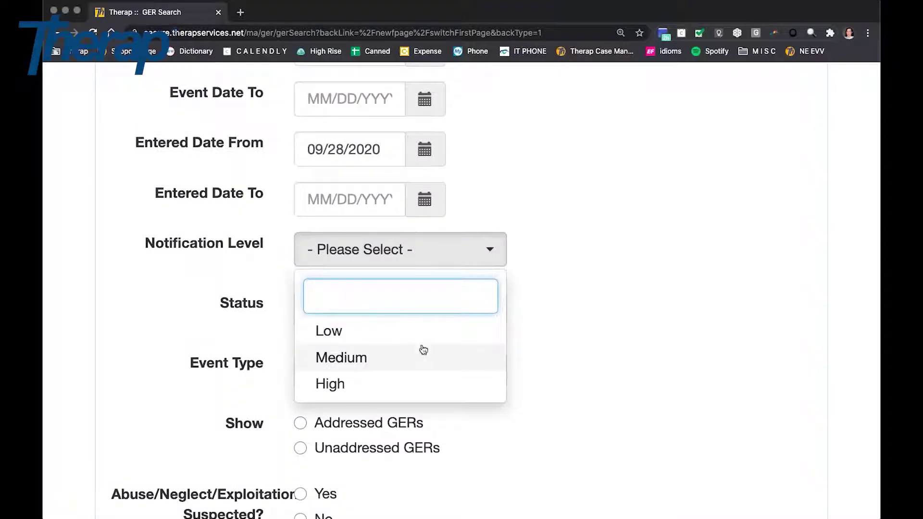
click(550, 242)
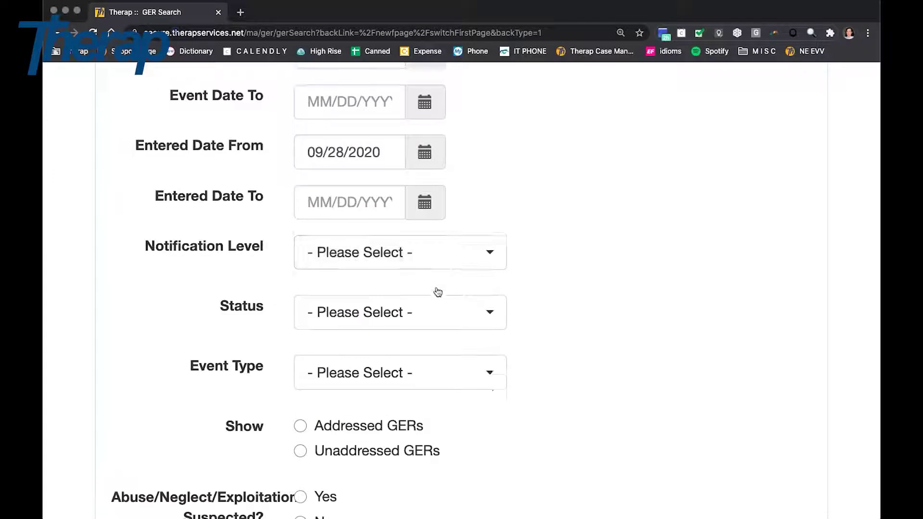
scroll(436, 290, up, 2)
scroll(437, 292, down, 3)
scroll(438, 292, down, 5)
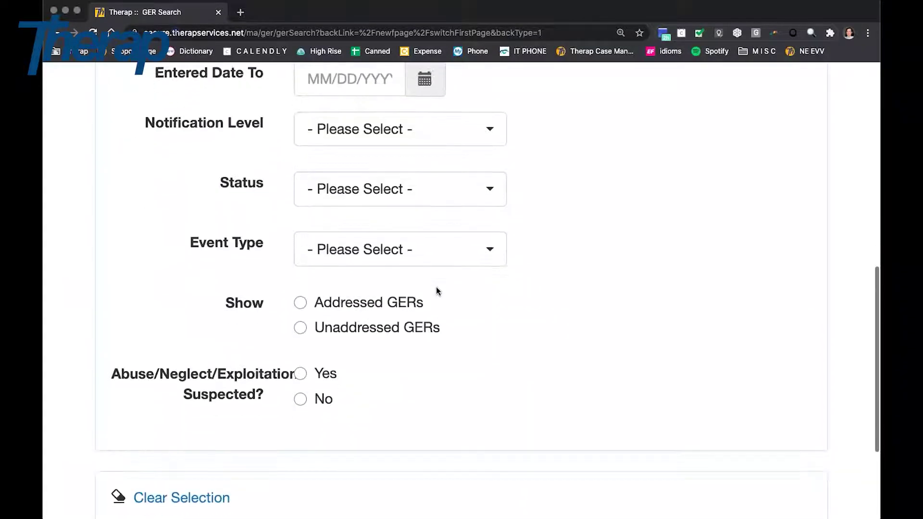
scroll(438, 291, up, 5)
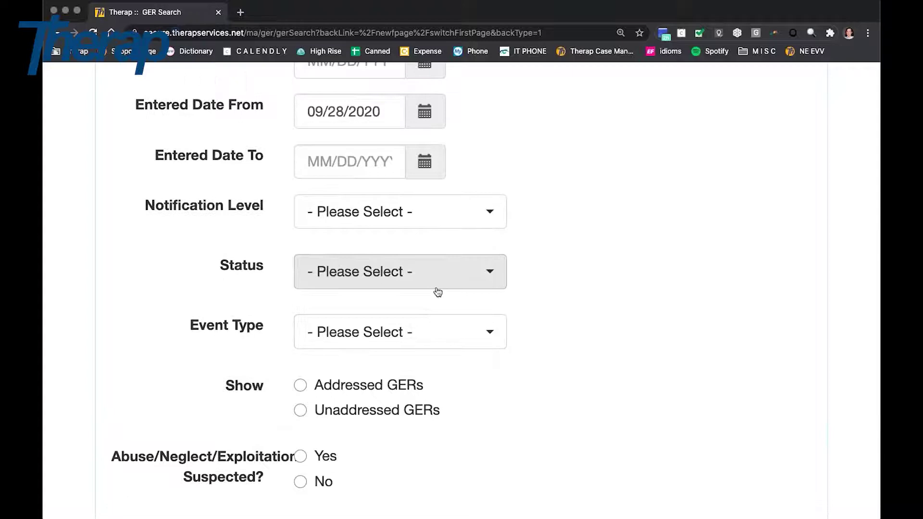
scroll(438, 292, up, 15)
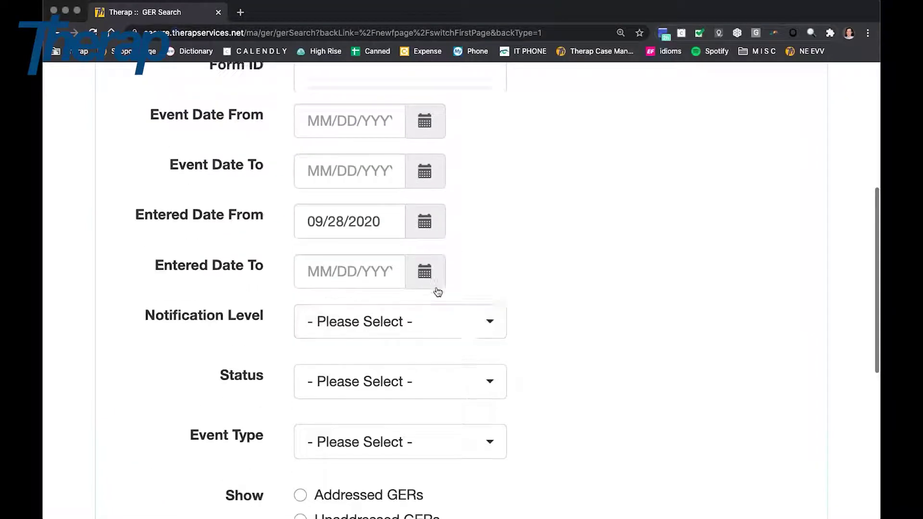
scroll(436, 287, up, 1)
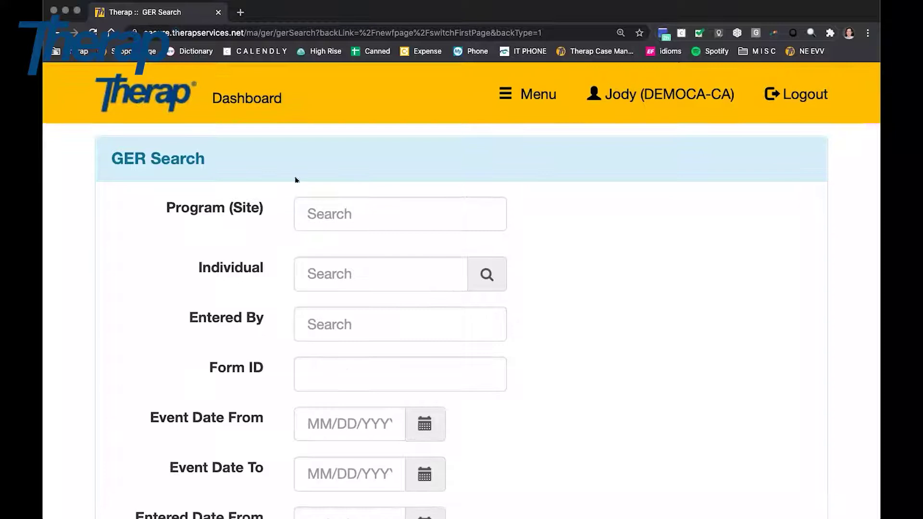
Return to the dashboard and open the Agency Reports section.
click(268, 102)
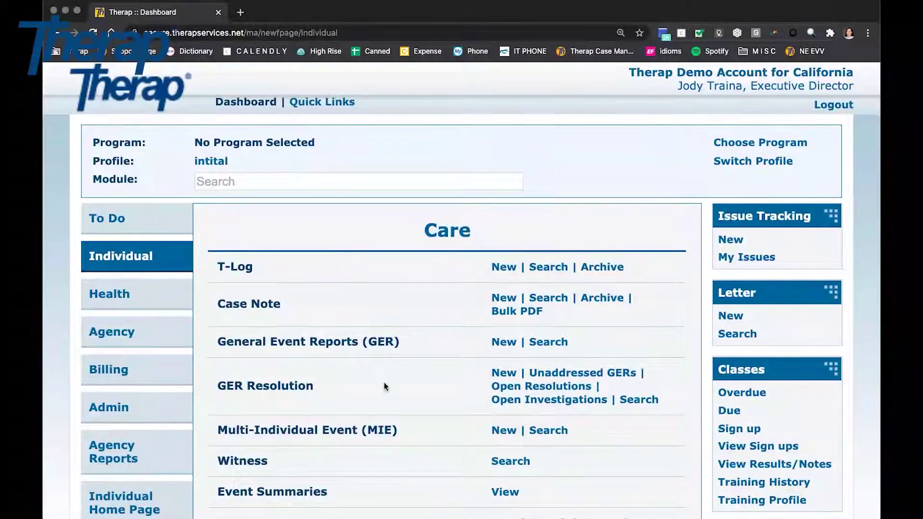
scroll(385, 386, down, 2)
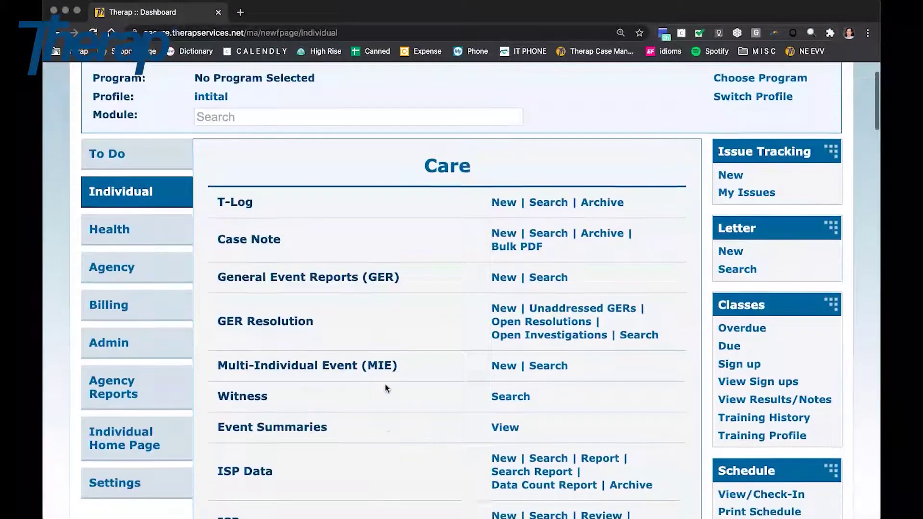
scroll(385, 388, down, 3)
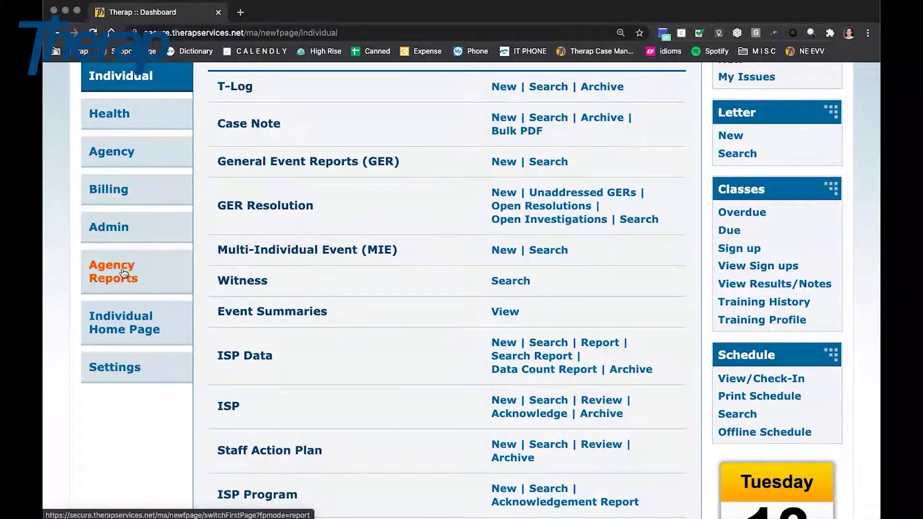
click(120, 272)
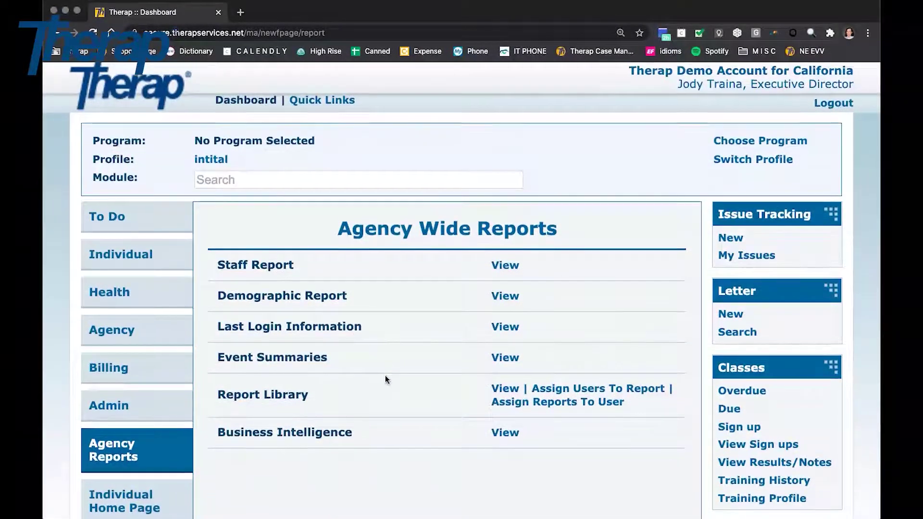
Open the Event Summaries search from the Agency Wide Reports.
scroll(385, 374, down, 1)
drag(217, 319, 327, 323)
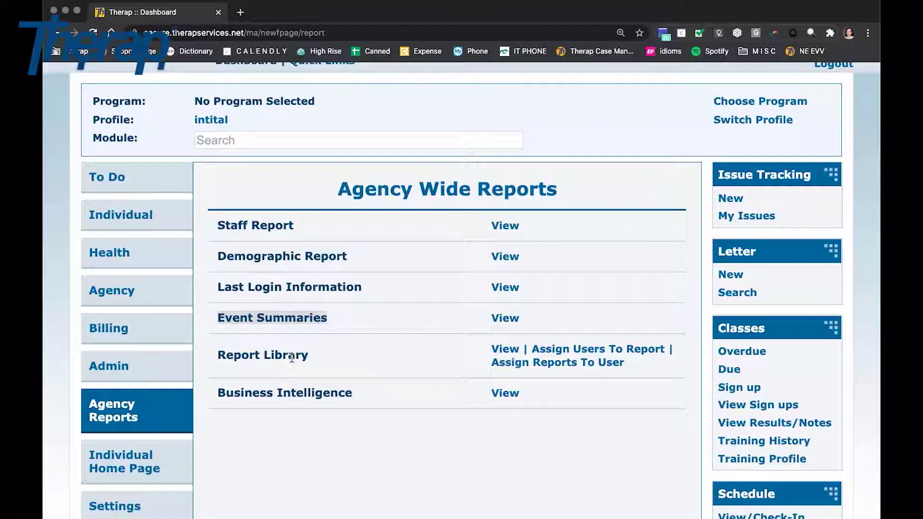
scroll(292, 358, up, 1)
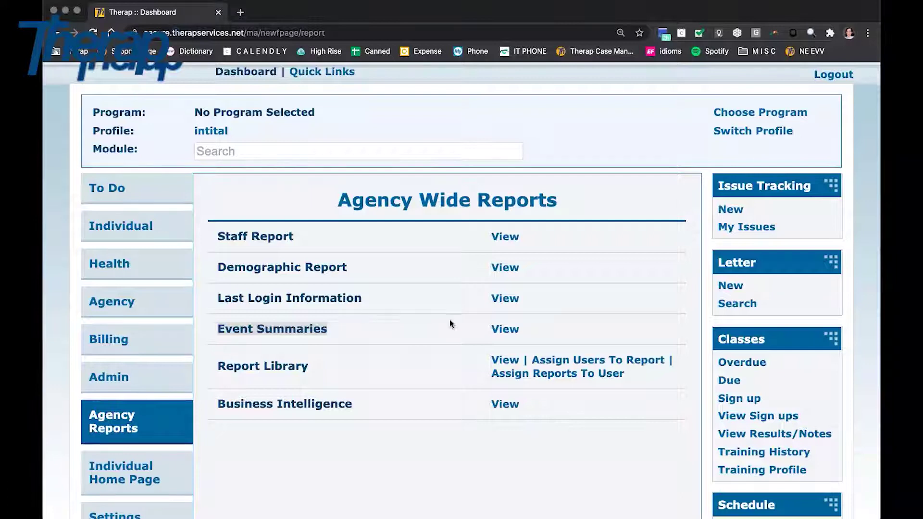
click(511, 331)
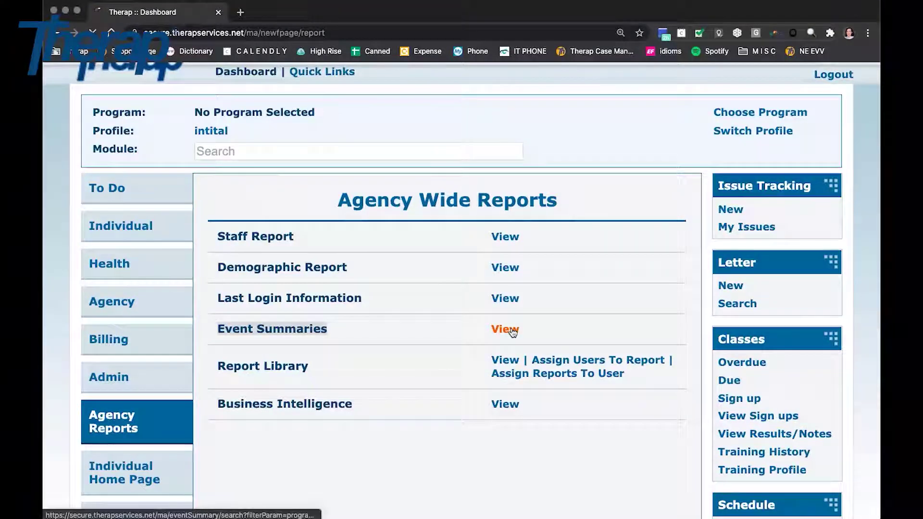
scroll(506, 375, down, 1)
scroll(506, 376, down, 3)
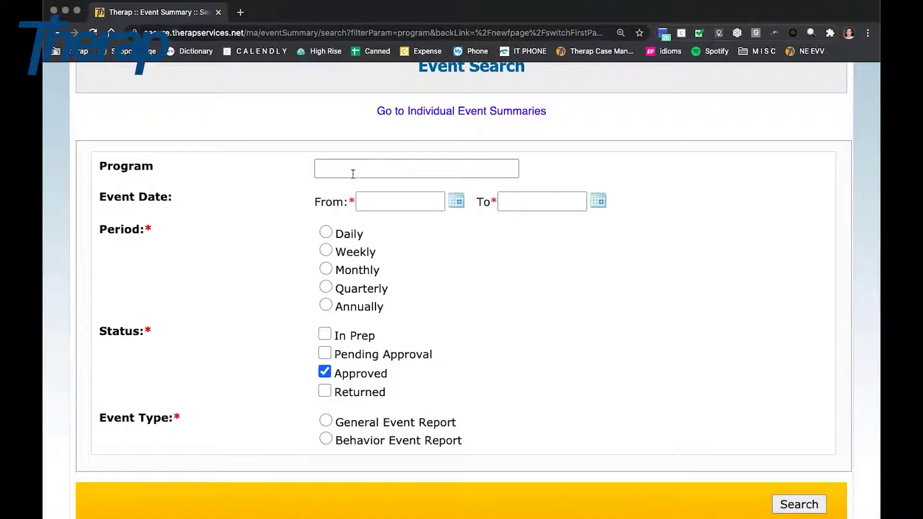
Set the event date range from 09/01/2020 to 10/13/2020.
click(456, 200)
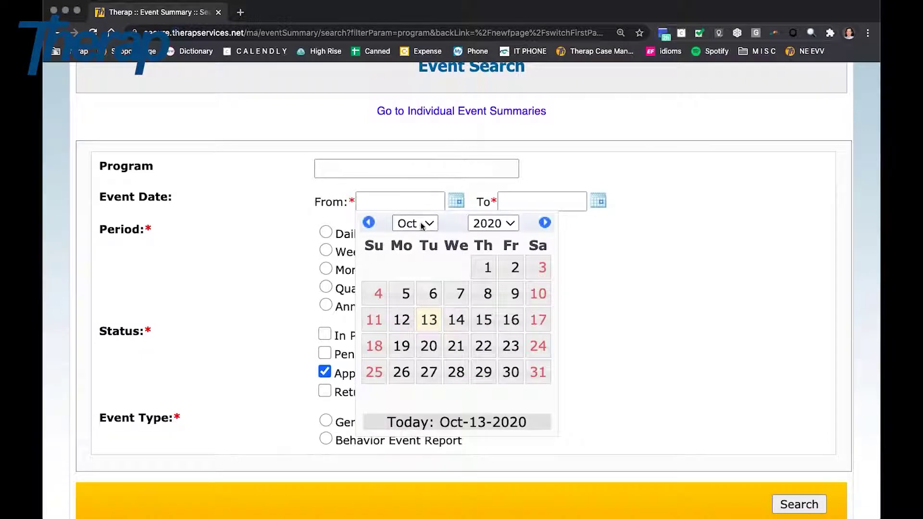
click(421, 224)
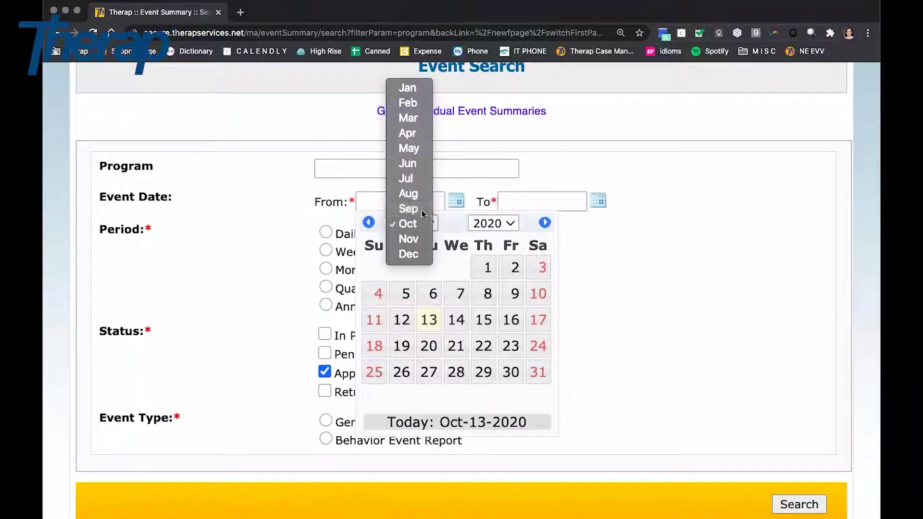
click(422, 209)
click(428, 267)
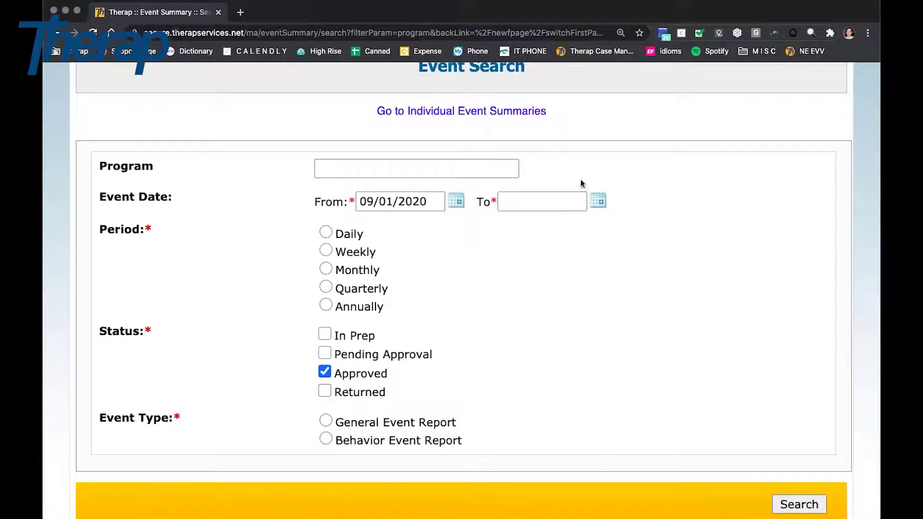
click(600, 198)
click(576, 319)
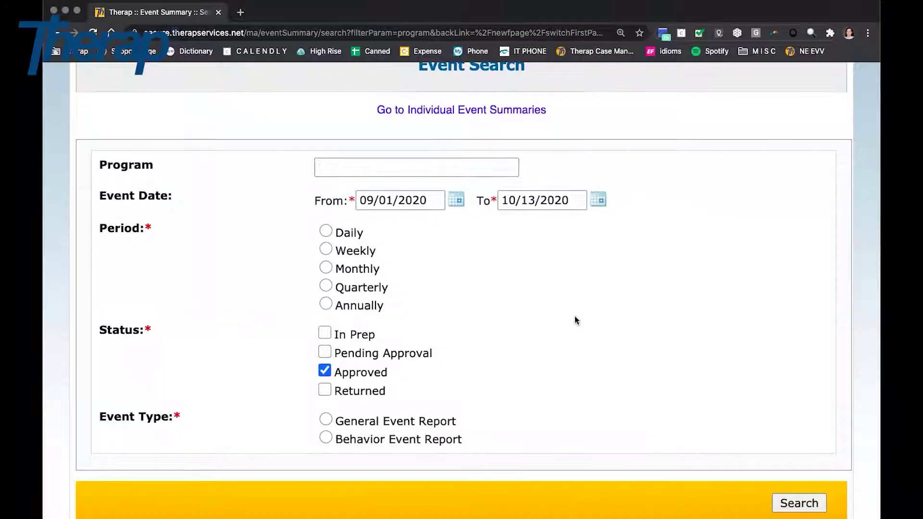
Set the event summary period to Weekly.
scroll(574, 317, down, 1)
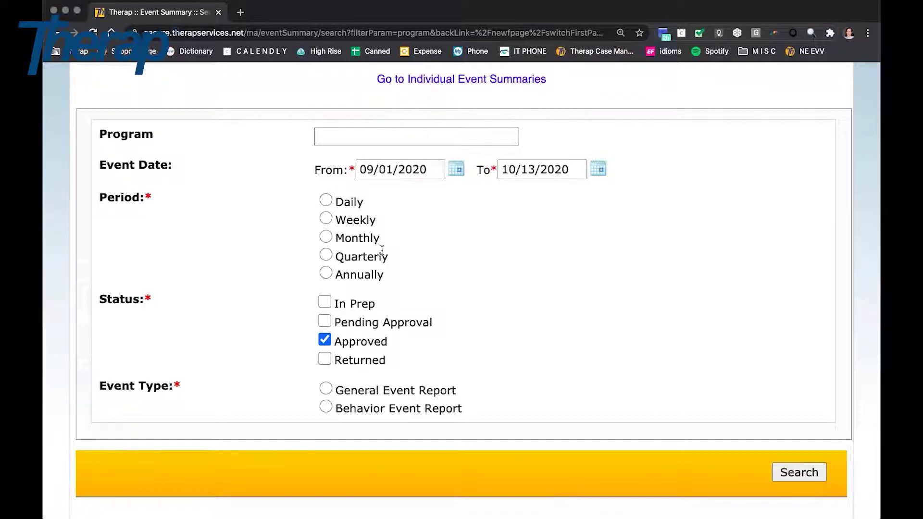
click(325, 220)
scroll(510, 222, up, 2)
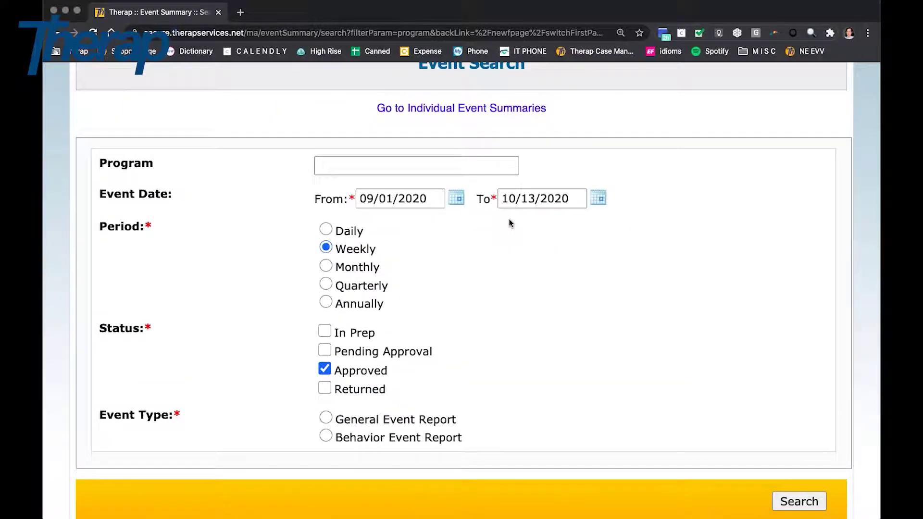
Add the In Prep, Pending Approval and Returned statuses to the event search.
scroll(510, 222, down, 5)
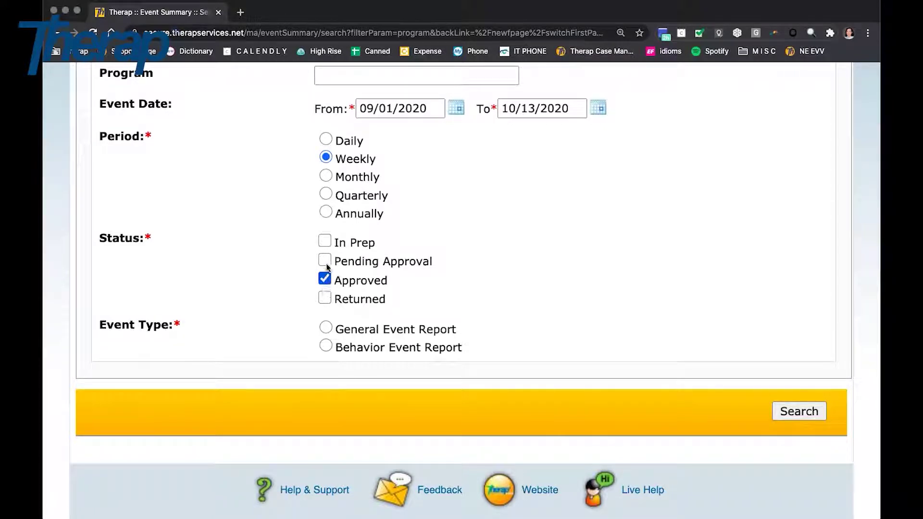
click(325, 244)
click(325, 260)
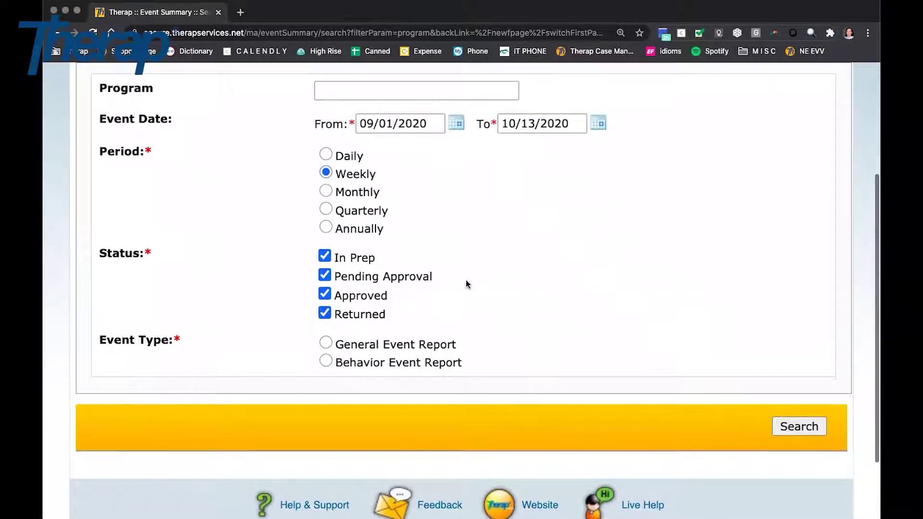
scroll(465, 284, down, 2)
scroll(466, 281, down, 1)
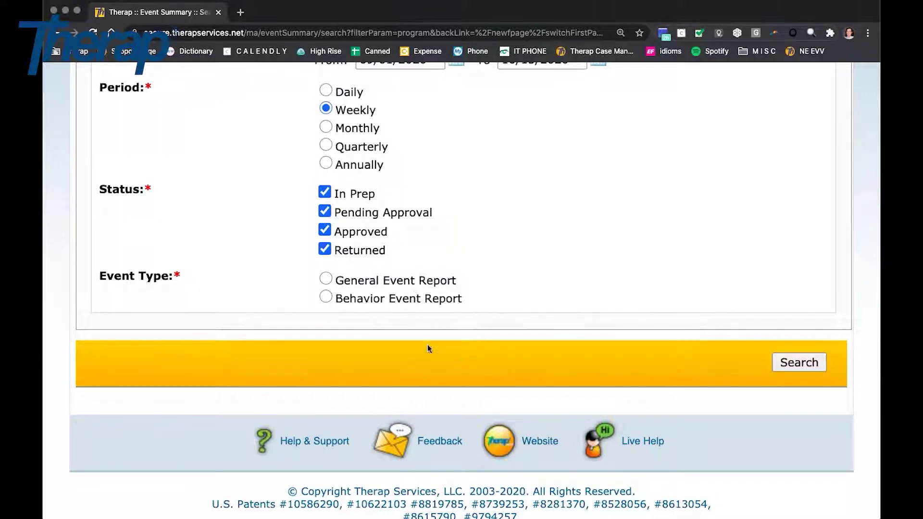
Set the event type to General Event Report and run the event summary search.
drag(338, 297, 469, 302)
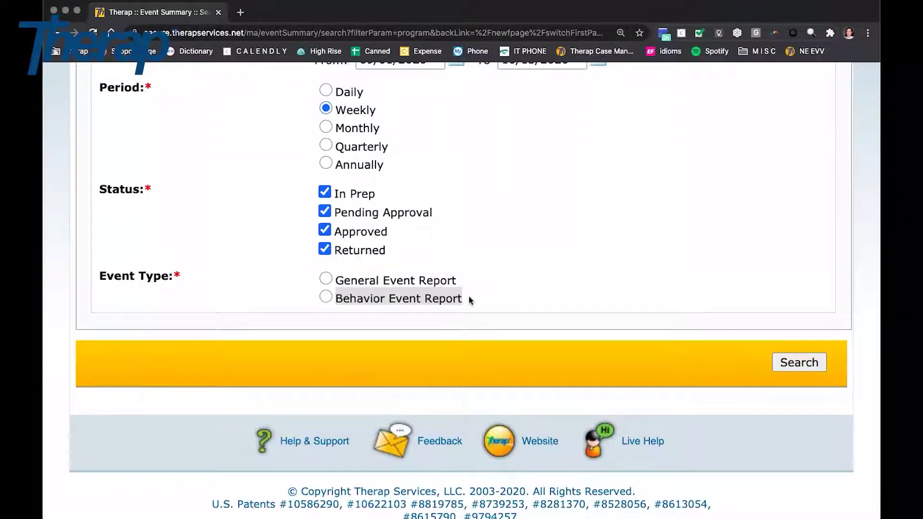
click(469, 279)
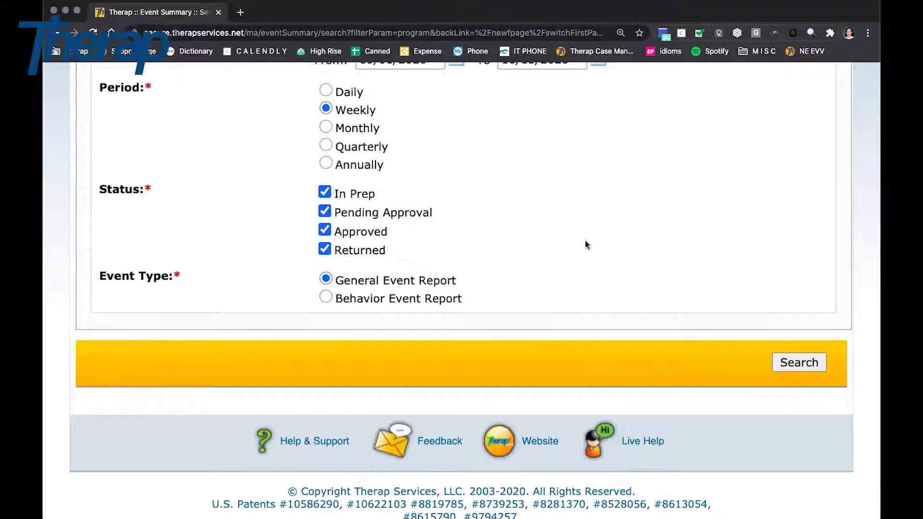
scroll(585, 244, down, 1)
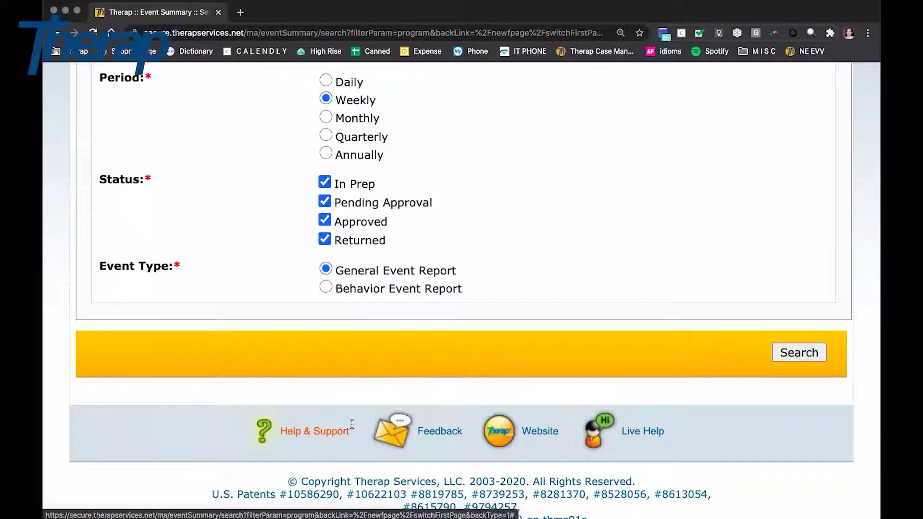
scroll(711, 391, down, 1)
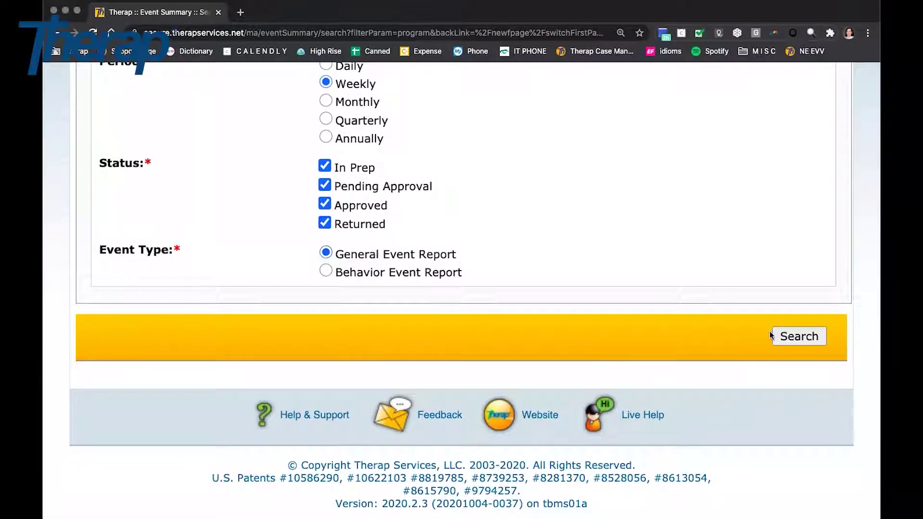
click(794, 338)
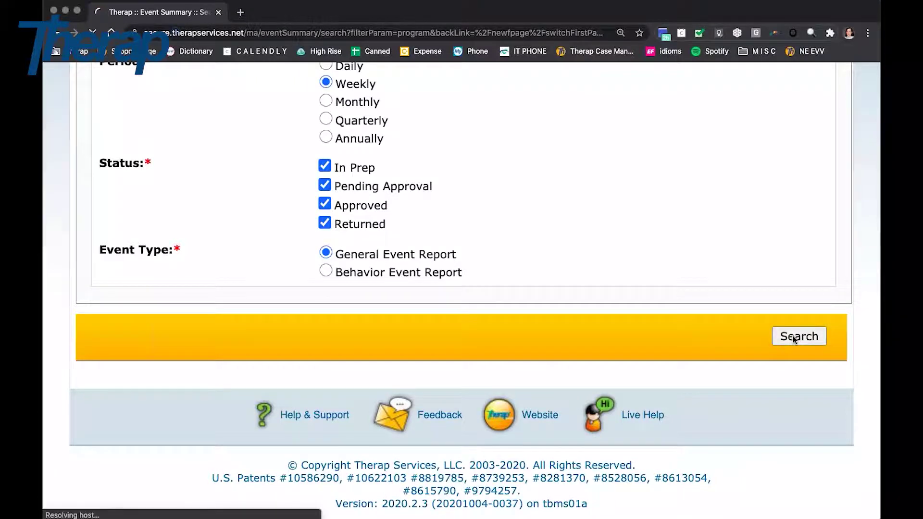
Review the weekly event counts per program and list the search results by individual.
scroll(733, 338, down, 3)
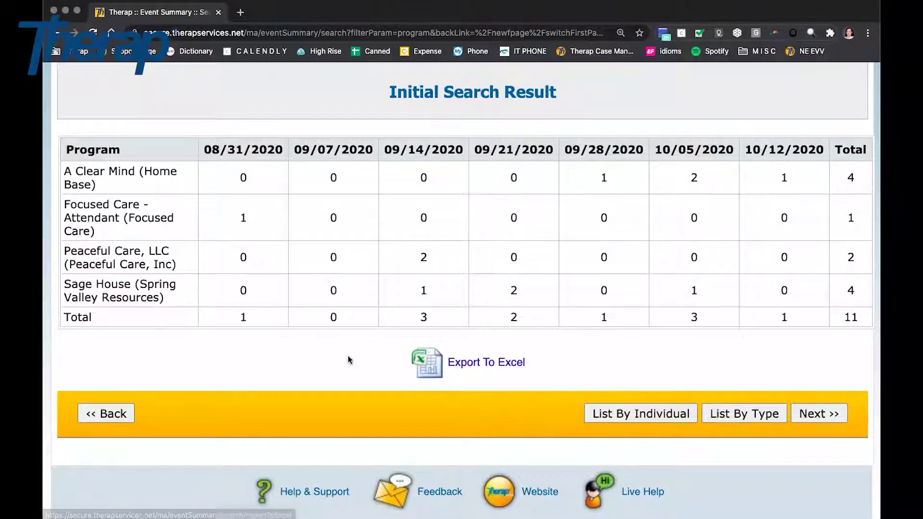
scroll(349, 360, up, 1)
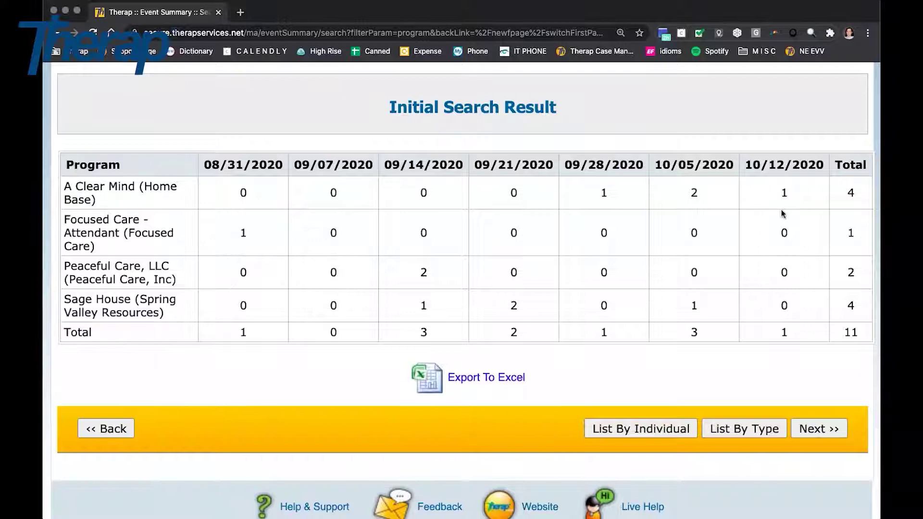
scroll(774, 236, up, 1)
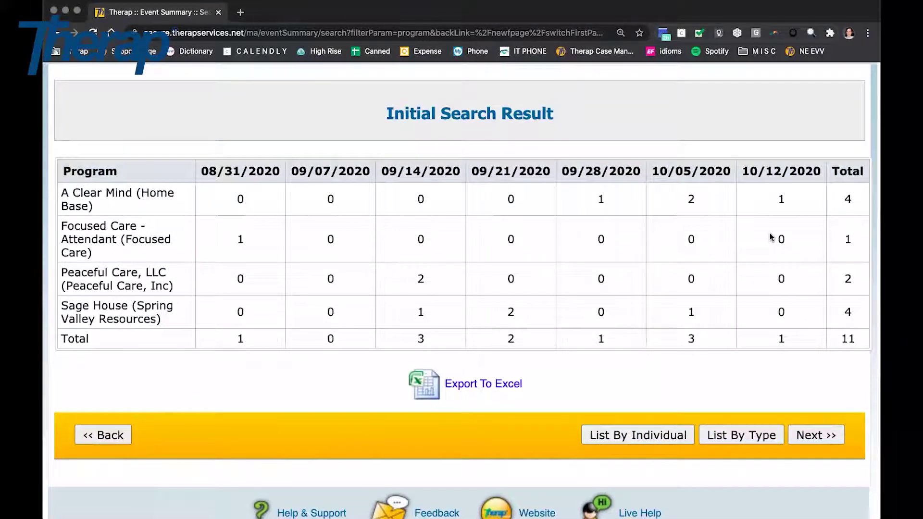
scroll(774, 236, down, 1)
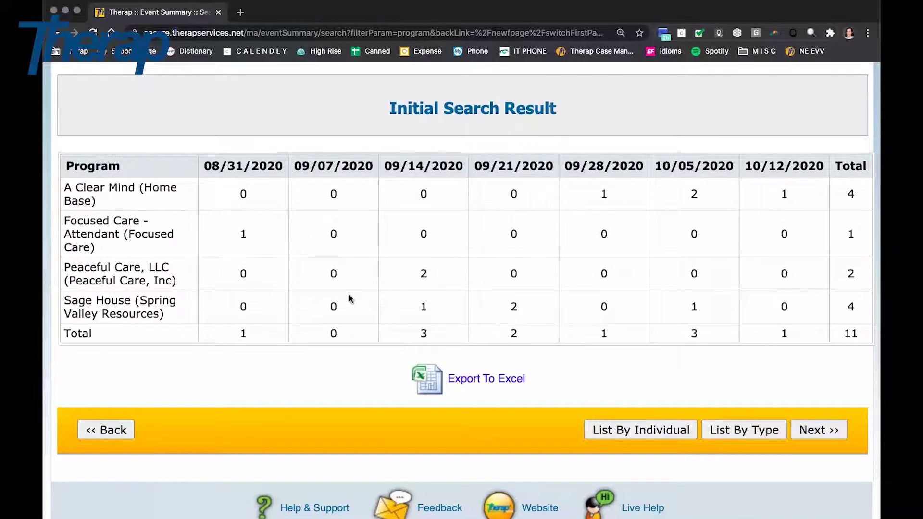
scroll(510, 272, down, 2)
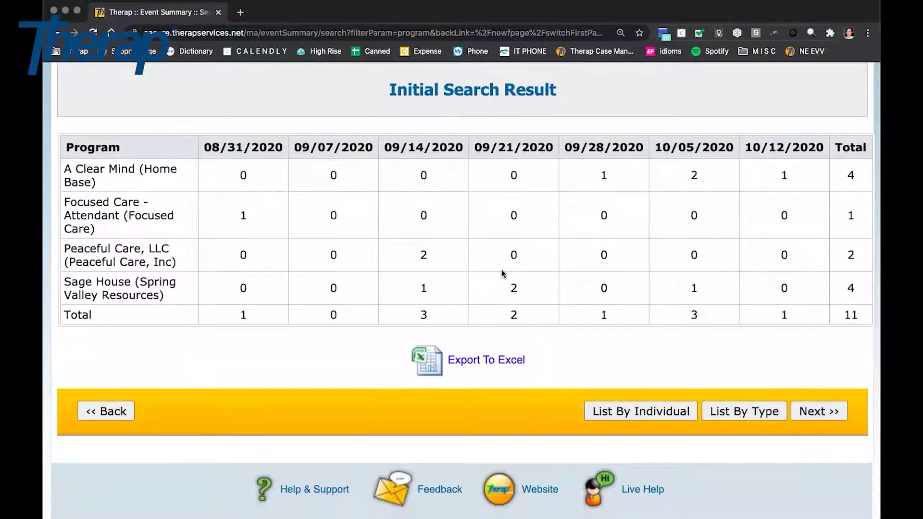
scroll(501, 273, down, 1)
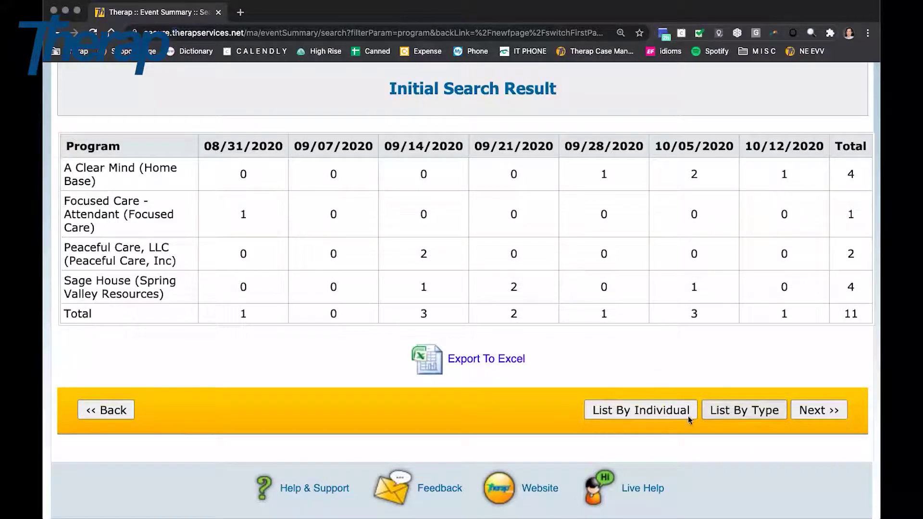
click(650, 410)
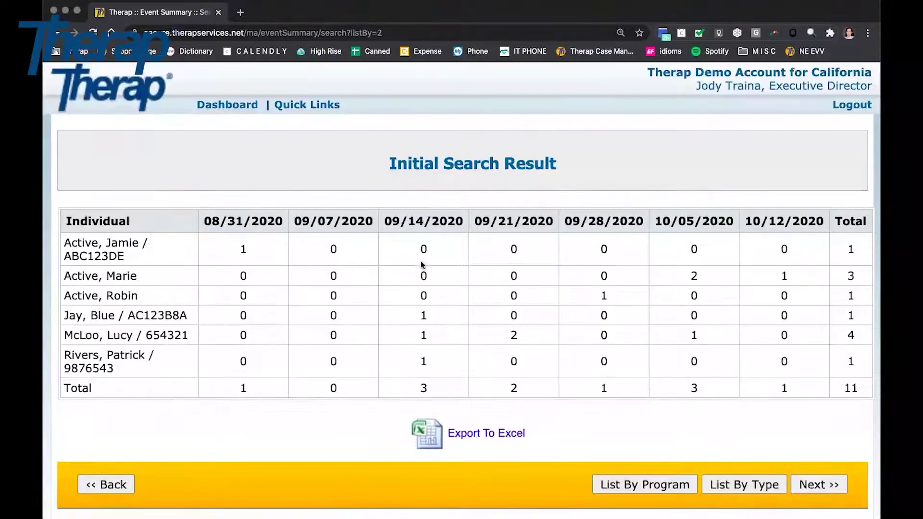
Review the weekly counts per individual and continue to the report column selection.
scroll(425, 349, down, 2)
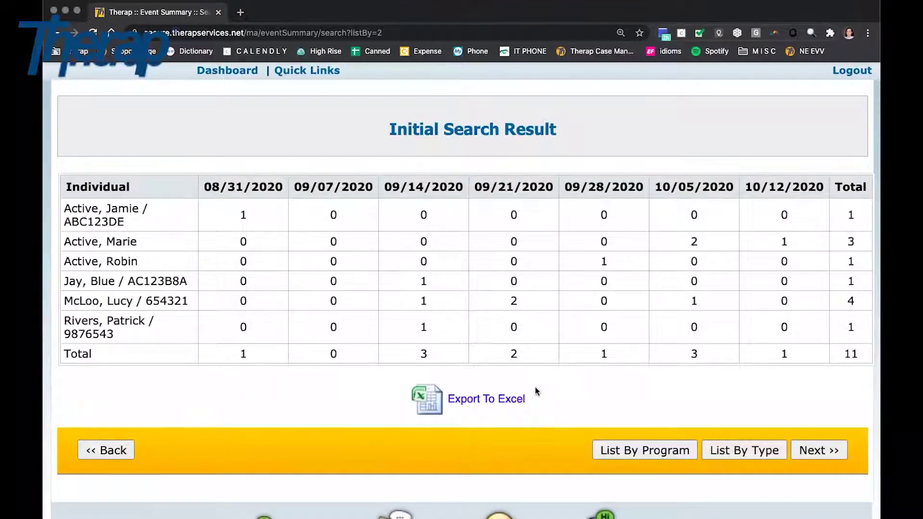
scroll(535, 387, down, 1)
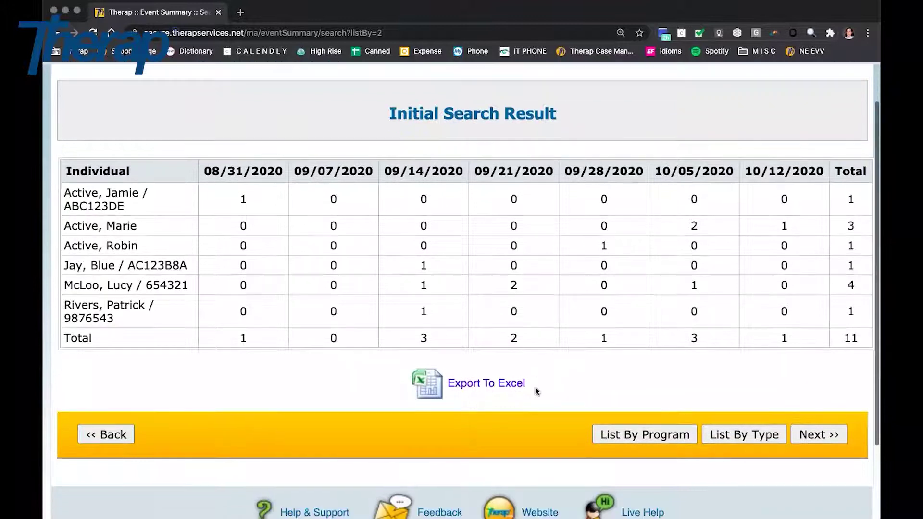
click(823, 433)
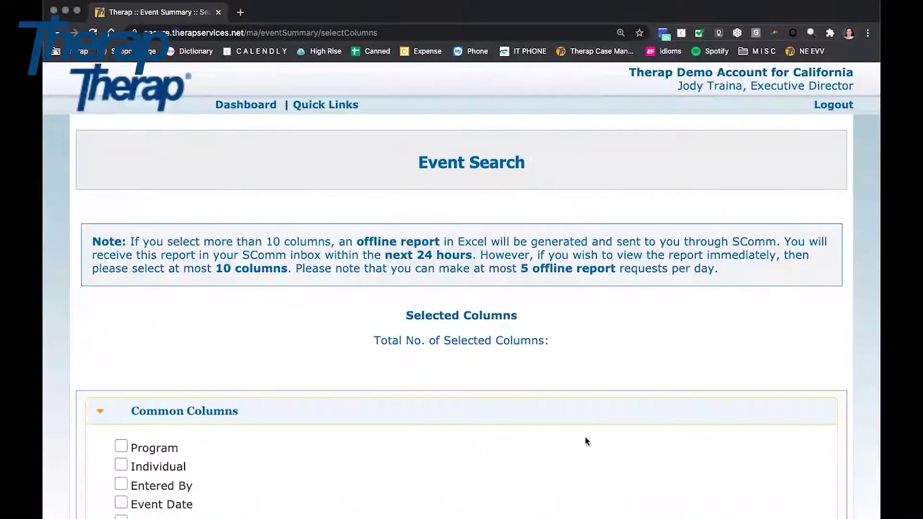
Examine the offline report note, the common columns and the GER column groups available for the event report.
scroll(584, 441, down, 4)
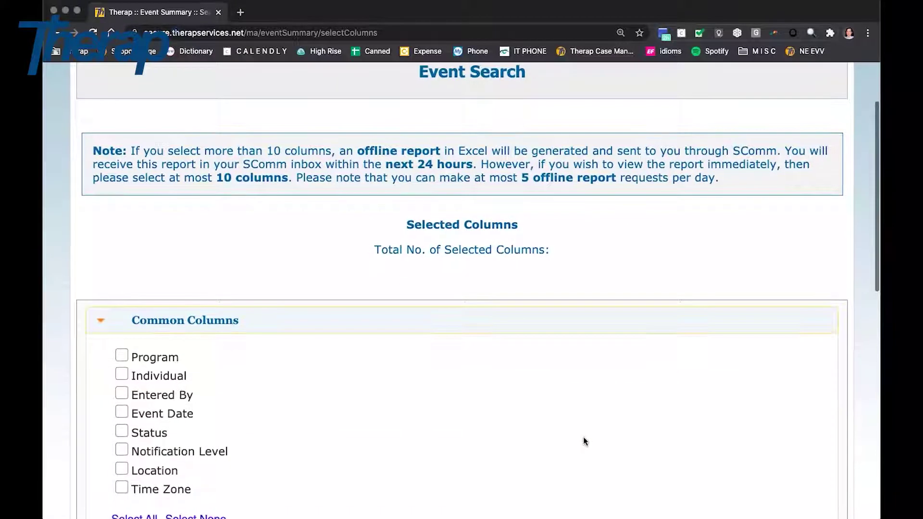
scroll(585, 441, down, 3)
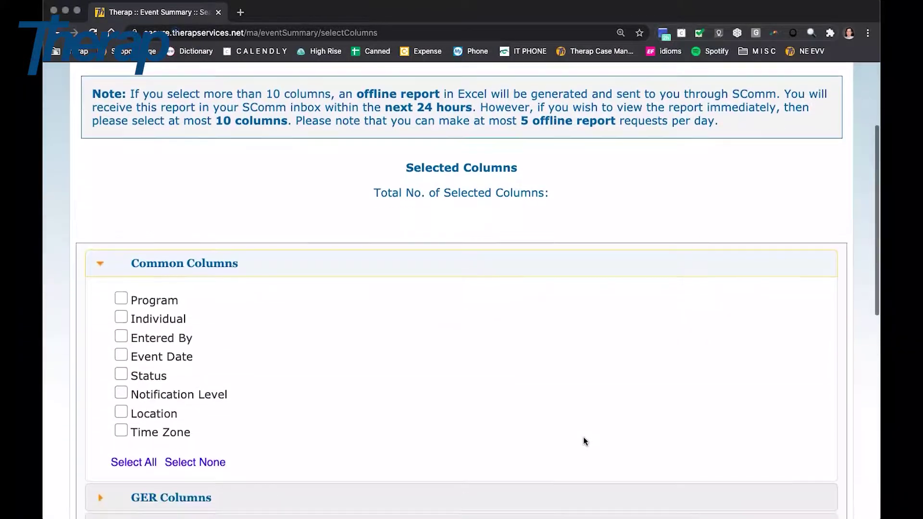
scroll(585, 441, down, 3)
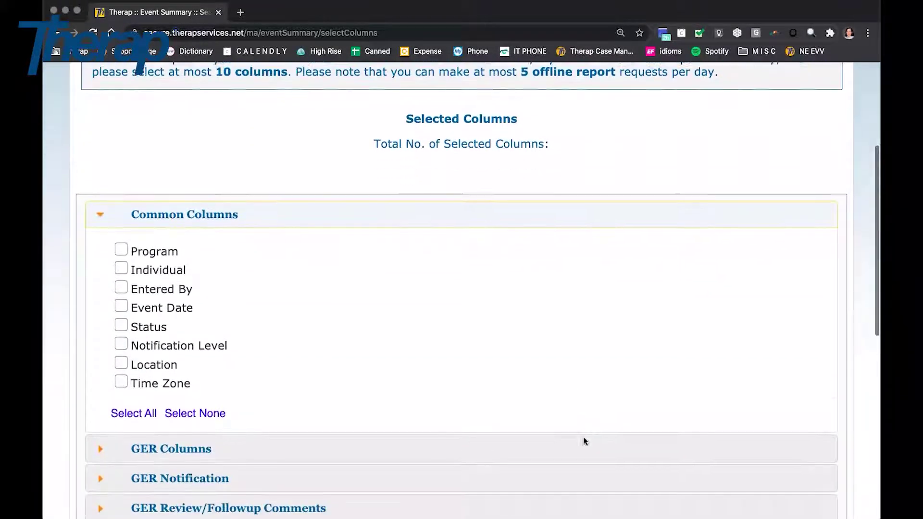
scroll(584, 441, down, 8)
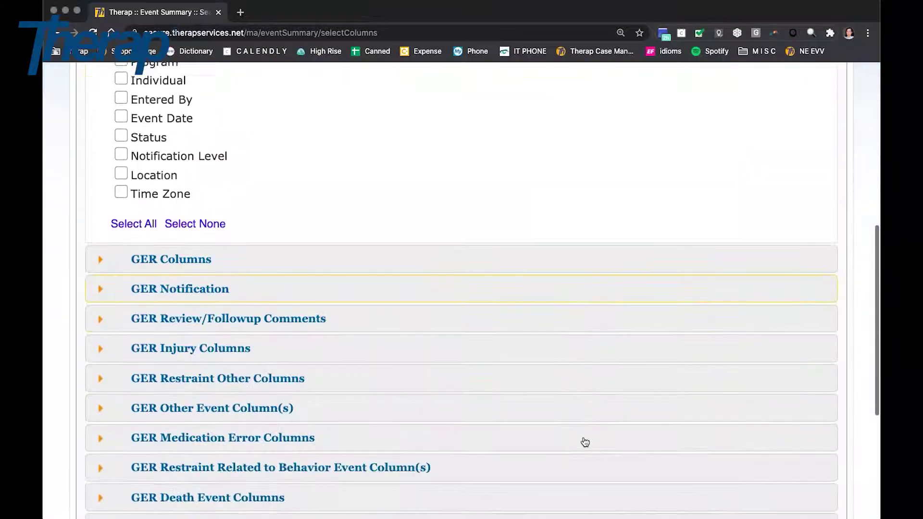
scroll(584, 442, down, 7)
scroll(584, 441, up, 15)
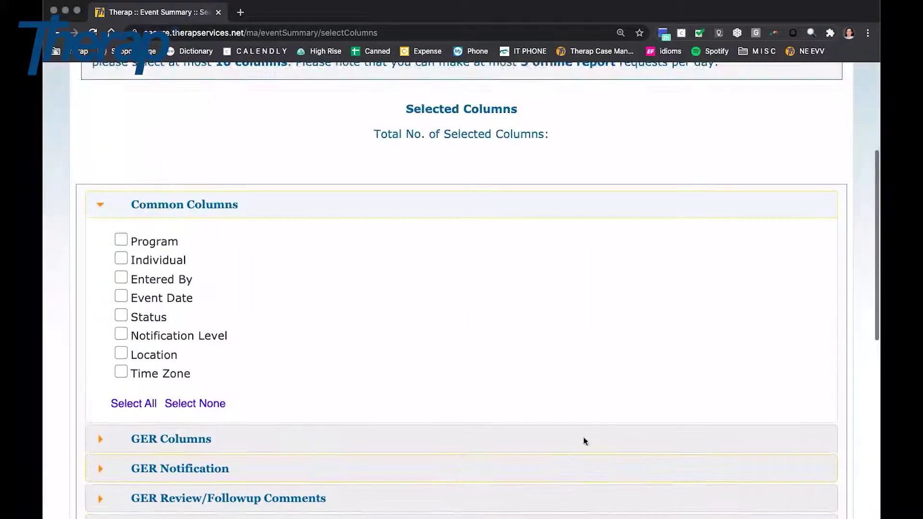
scroll(585, 442, up, 1)
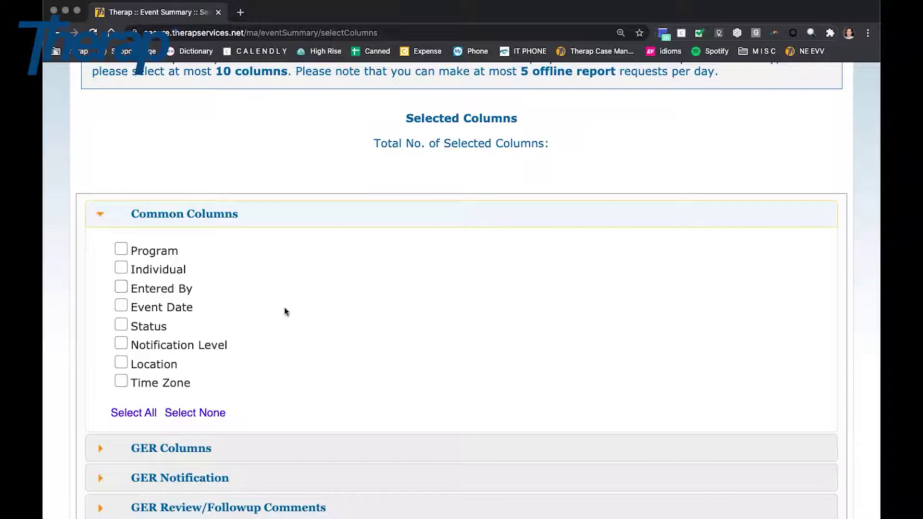
scroll(395, 350, down, 17)
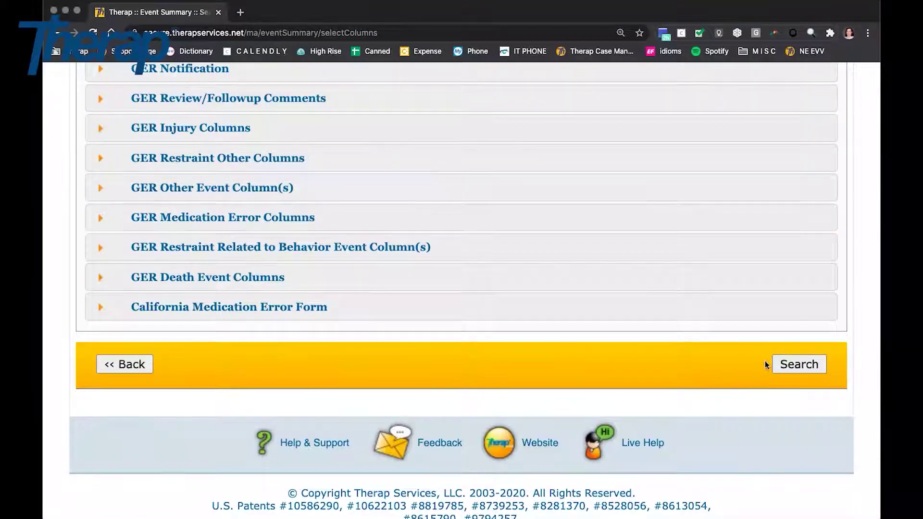
scroll(752, 365, up, 10)
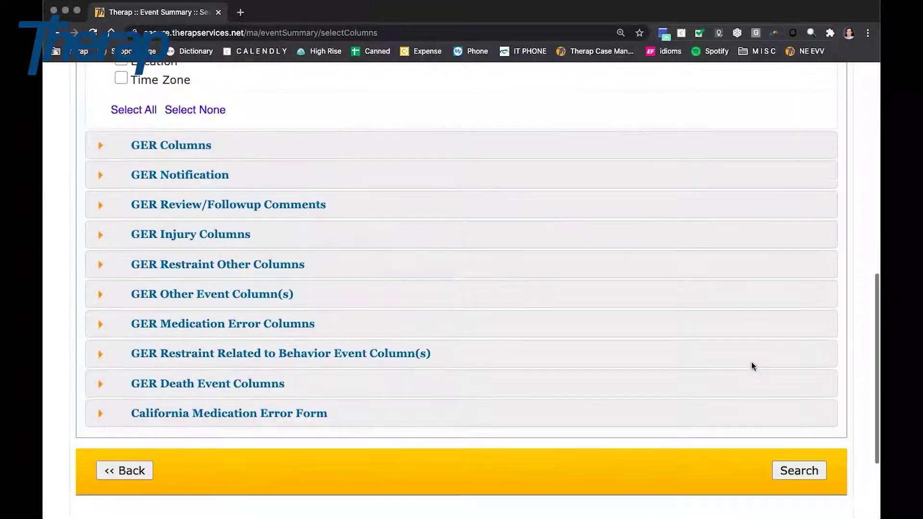
scroll(753, 367, up, 14)
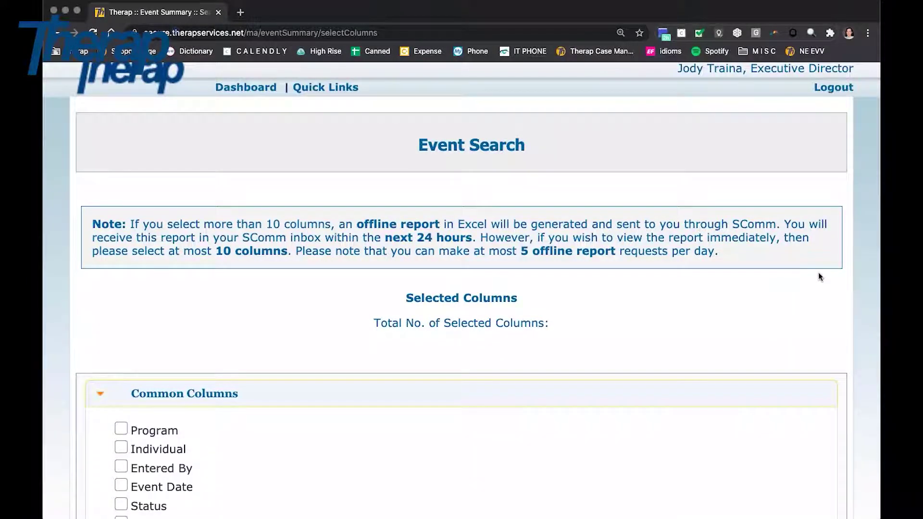
scroll(760, 309, down, 6)
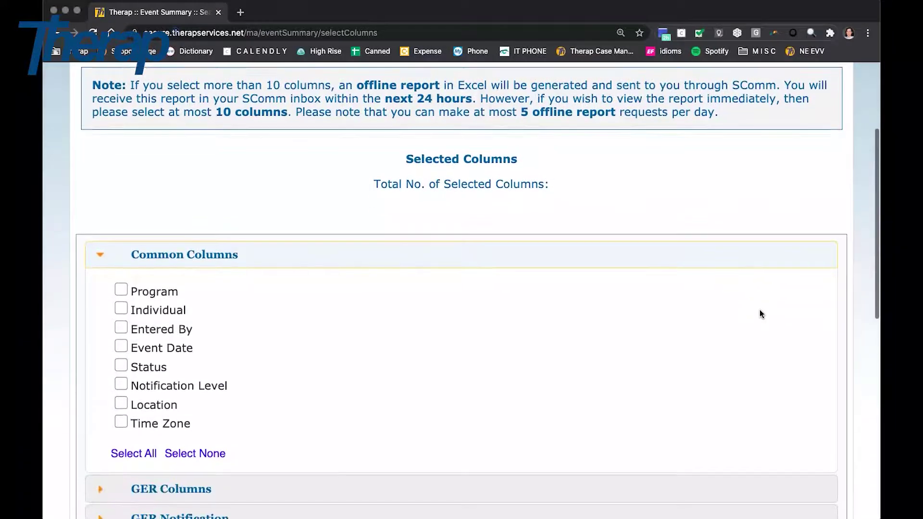
scroll(759, 313, down, 3)
scroll(759, 311, down, 1)
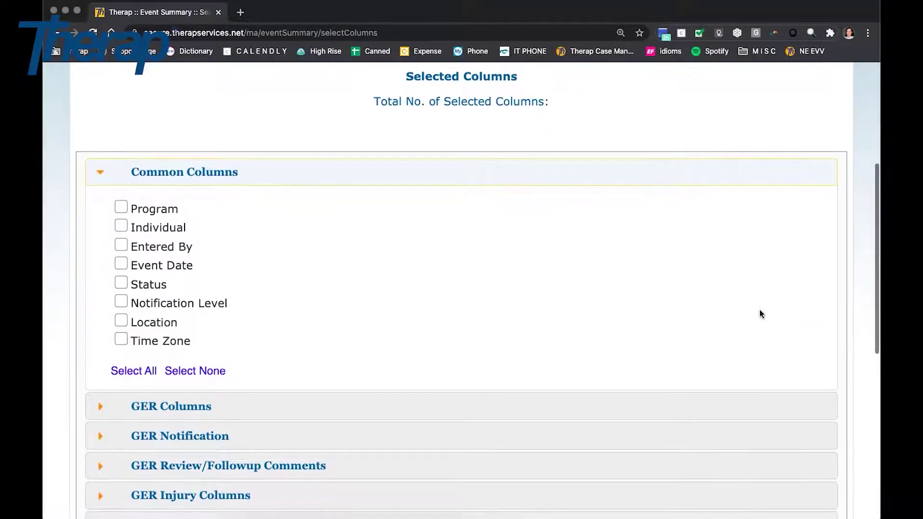
scroll(759, 313, down, 3)
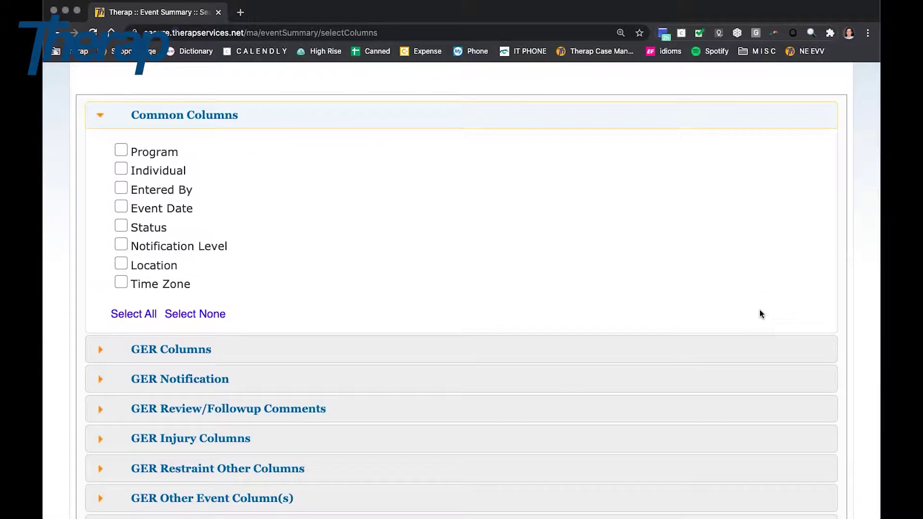
scroll(760, 313, down, 10)
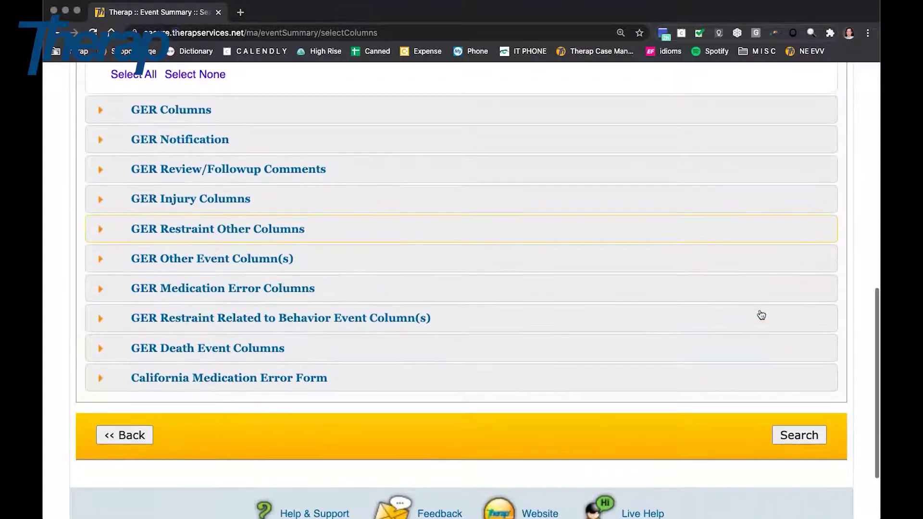
Return to the initial search results and list them by program.
click(135, 435)
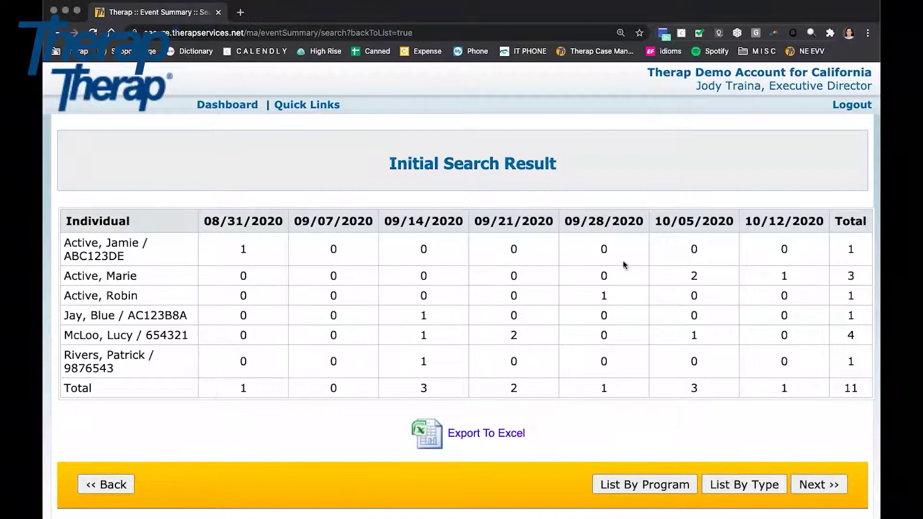
click(649, 487)
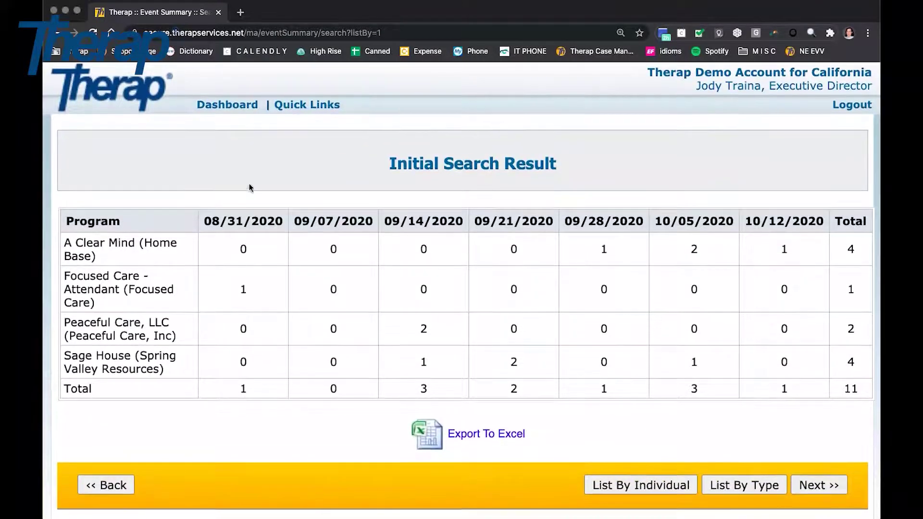
Return to the dashboard's Agency Wide Reports, open the Report Library and browse its list of reports.
click(236, 105)
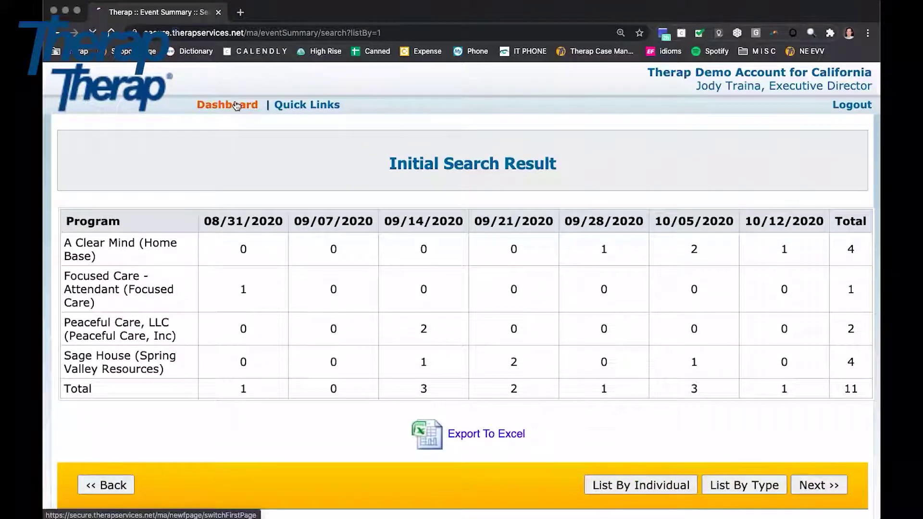
scroll(275, 219, down, 2)
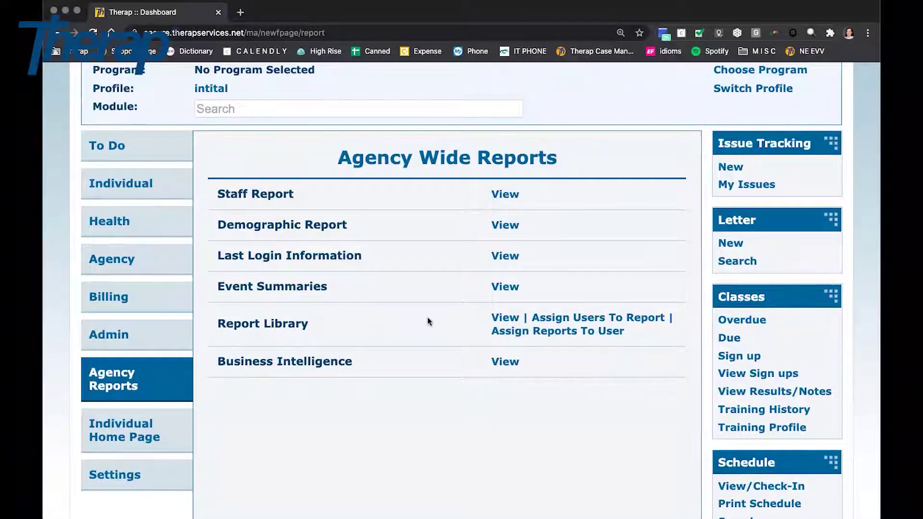
click(510, 317)
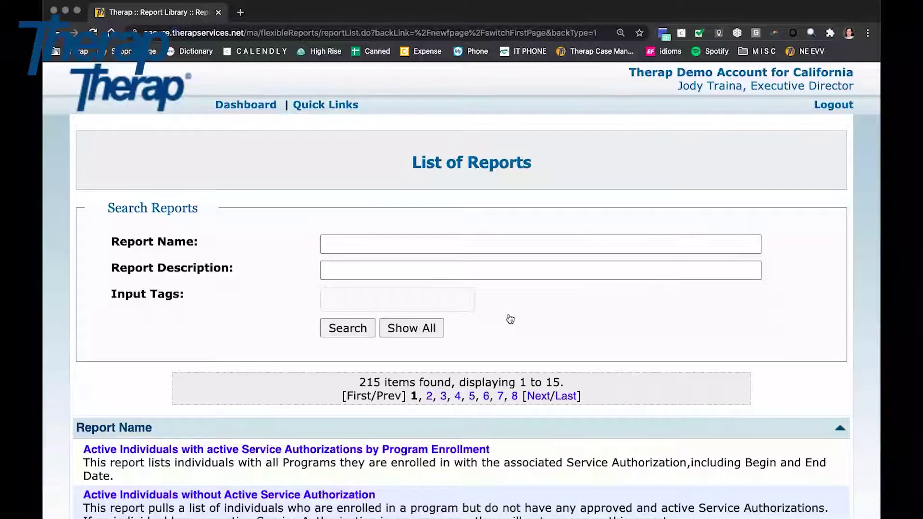
scroll(510, 319, down, 5)
scroll(509, 318, down, 4)
scroll(510, 317, up, 2)
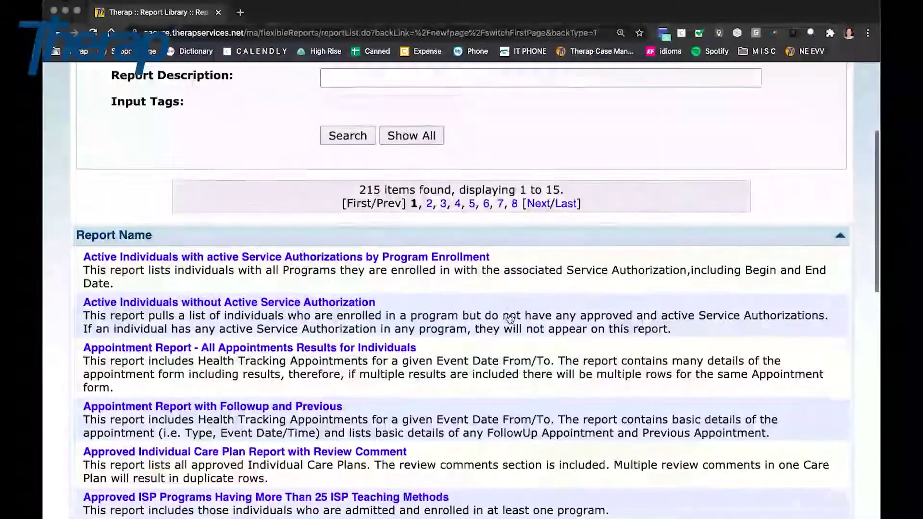
scroll(510, 318, up, 7)
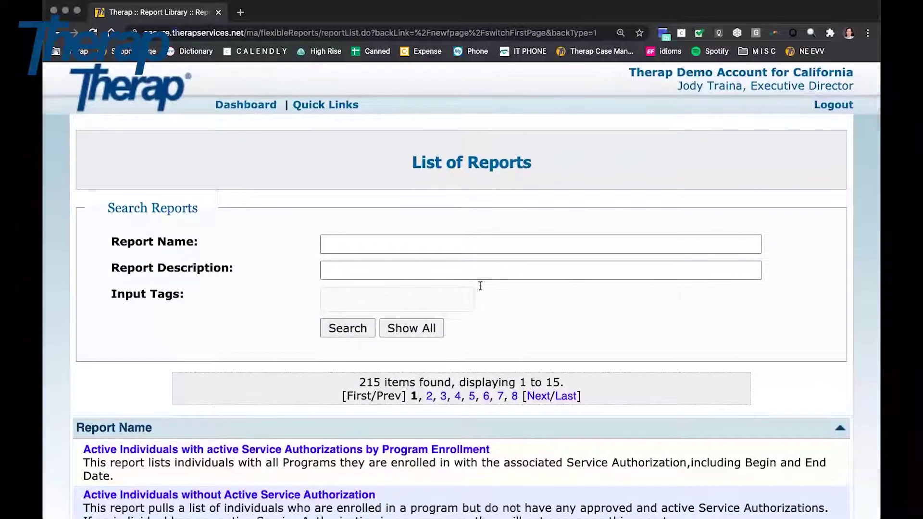
Search the Report Library for reports with "ger" in the report name.
click(397, 243)
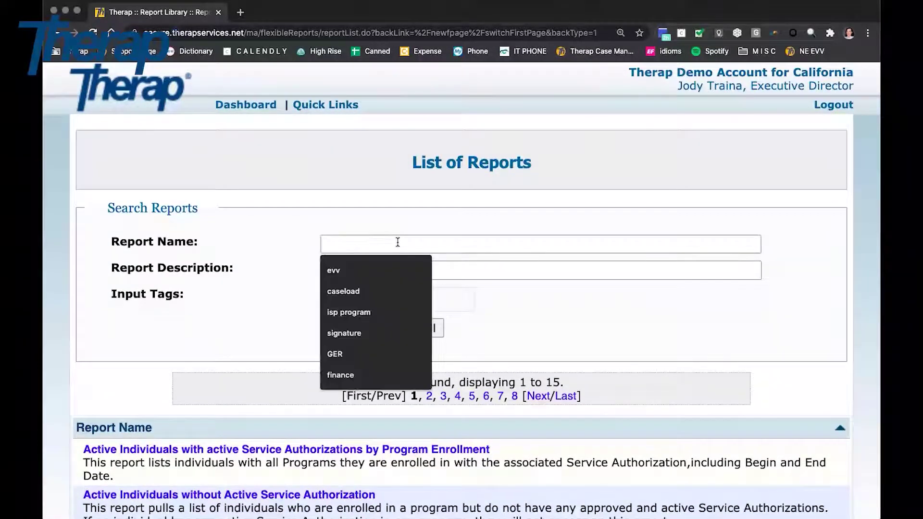
text(ger)
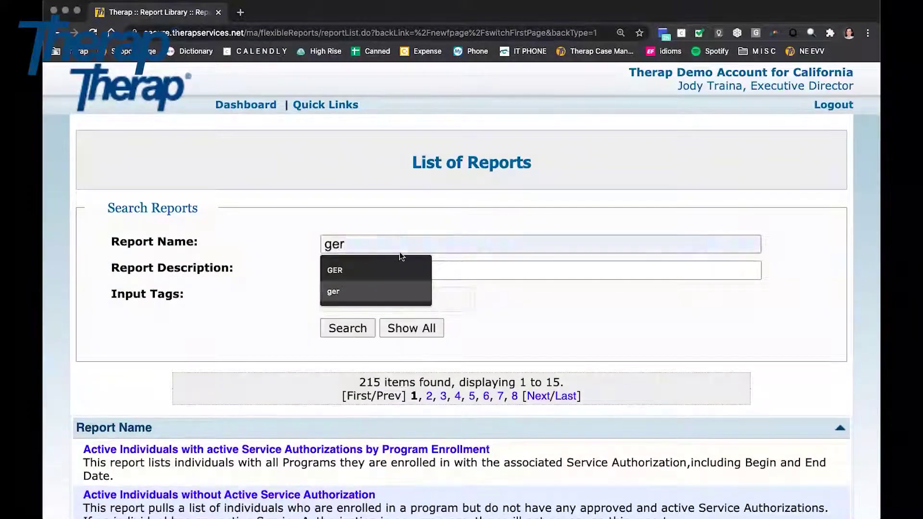
click(347, 332)
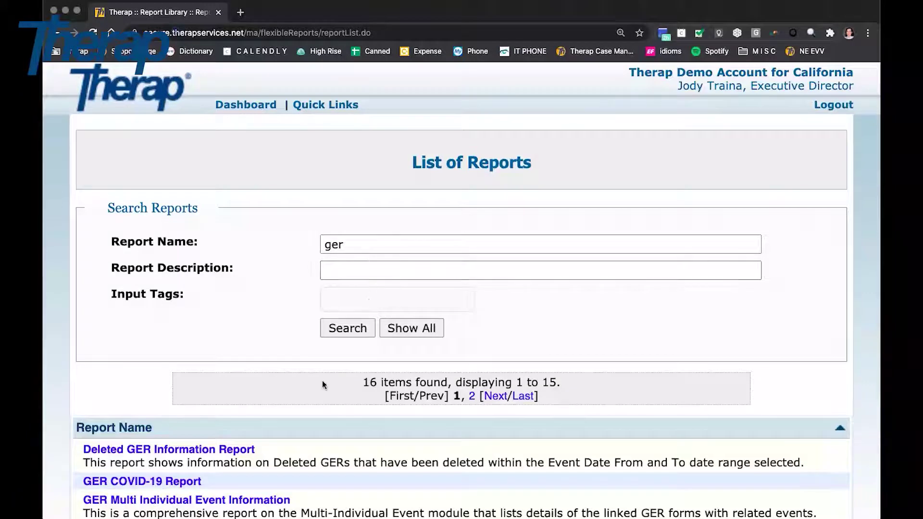
Examine the names and descriptions of the GER reports available in the search results.
scroll(310, 396, down, 5)
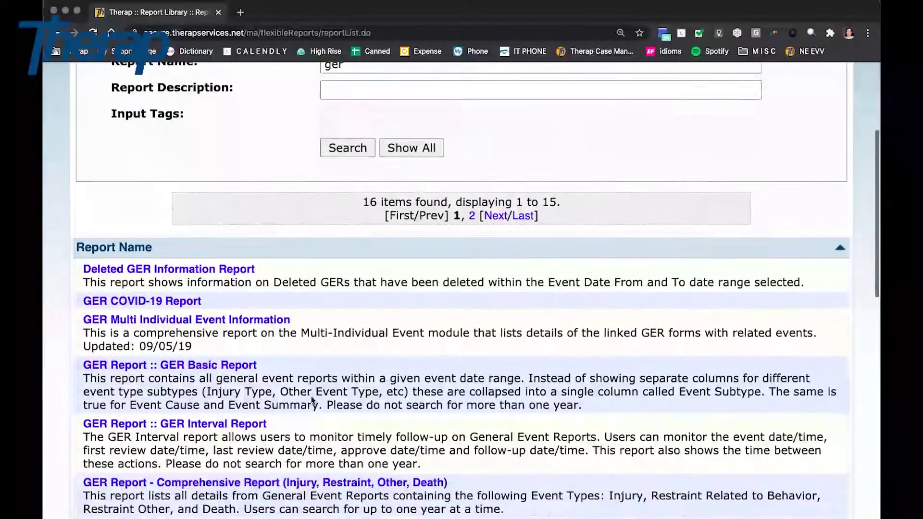
scroll(311, 396, down, 2)
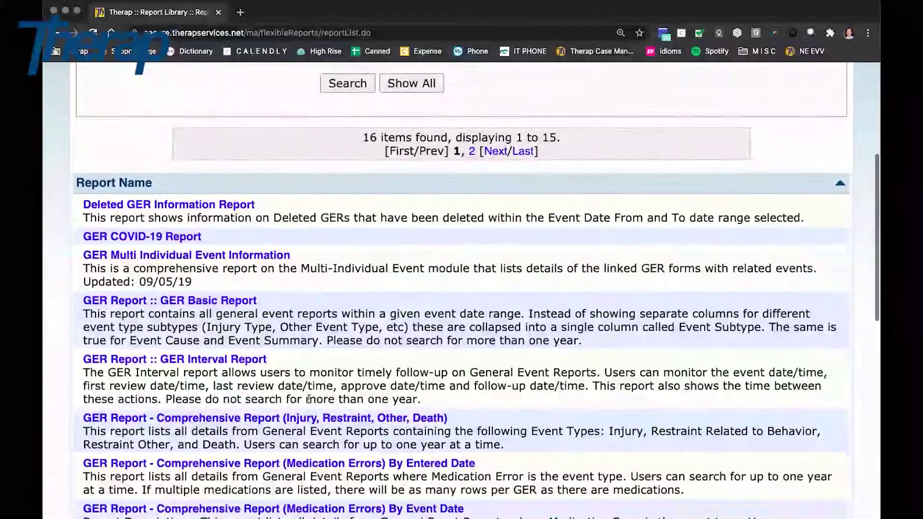
scroll(309, 399, down, 5)
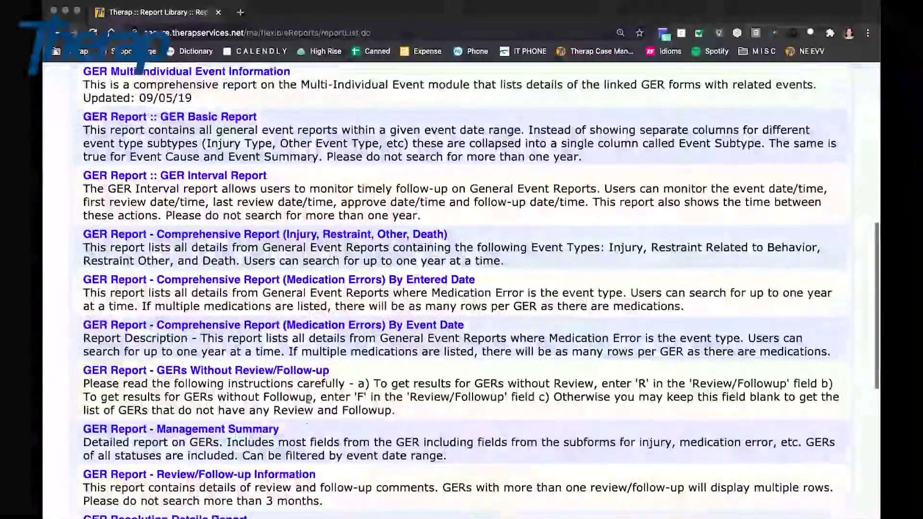
scroll(308, 399, down, 7)
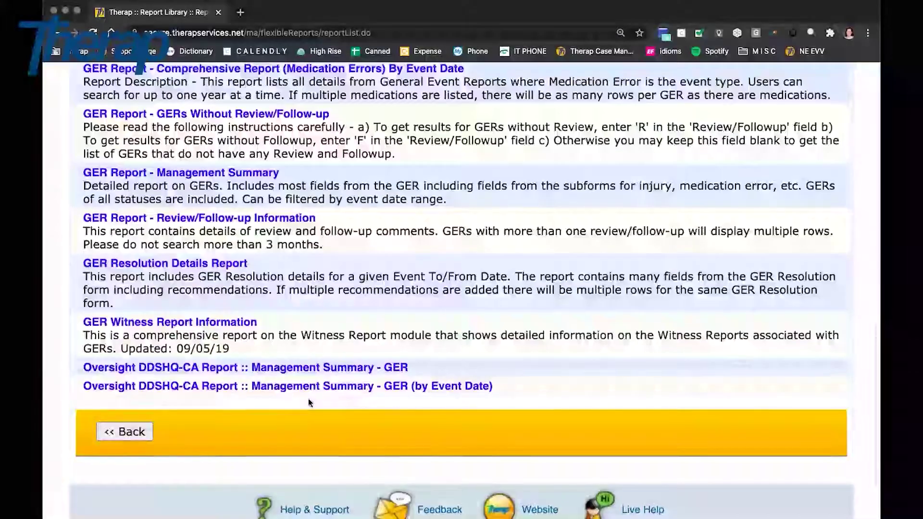
scroll(308, 399, up, 5)
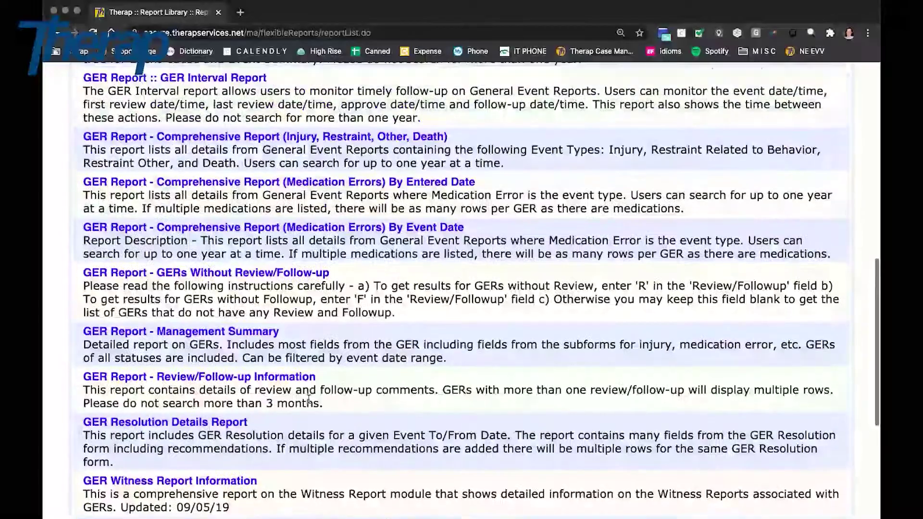
scroll(309, 399, up, 2)
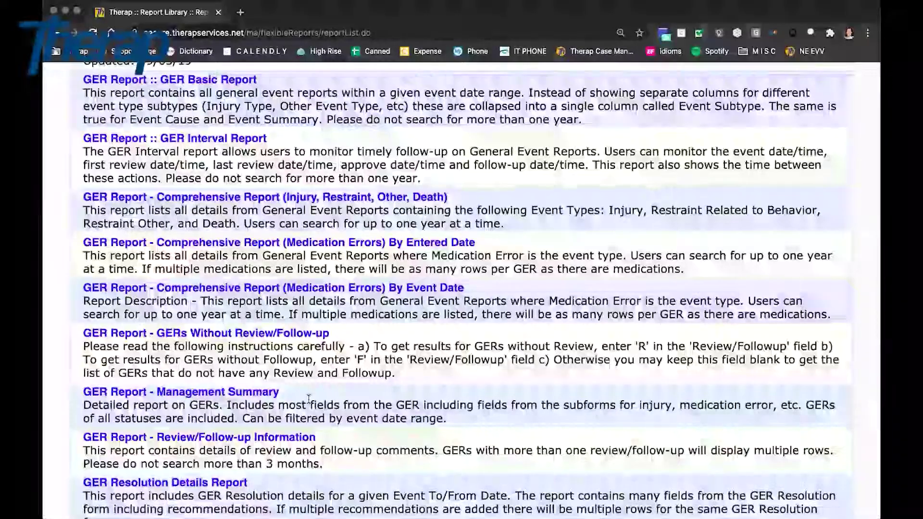
scroll(309, 399, up, 1)
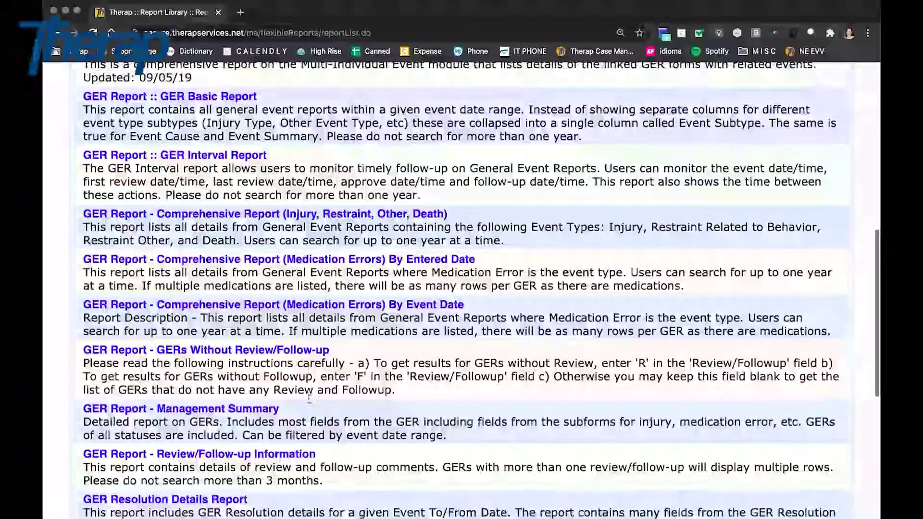
scroll(310, 398, up, 5)
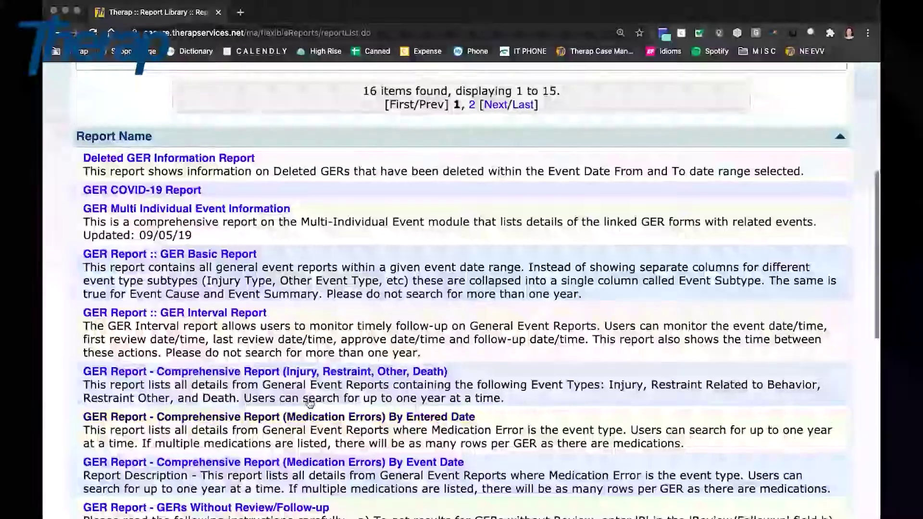
scroll(310, 403, down, 6)
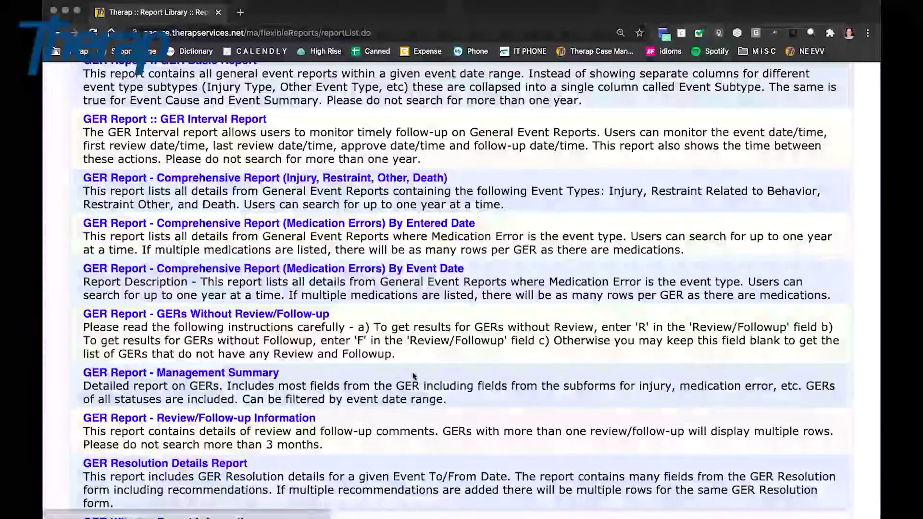
Open the GER Report - Management Summary and run it for events from 09/01/2020 to 09/30/2020.
click(254, 373)
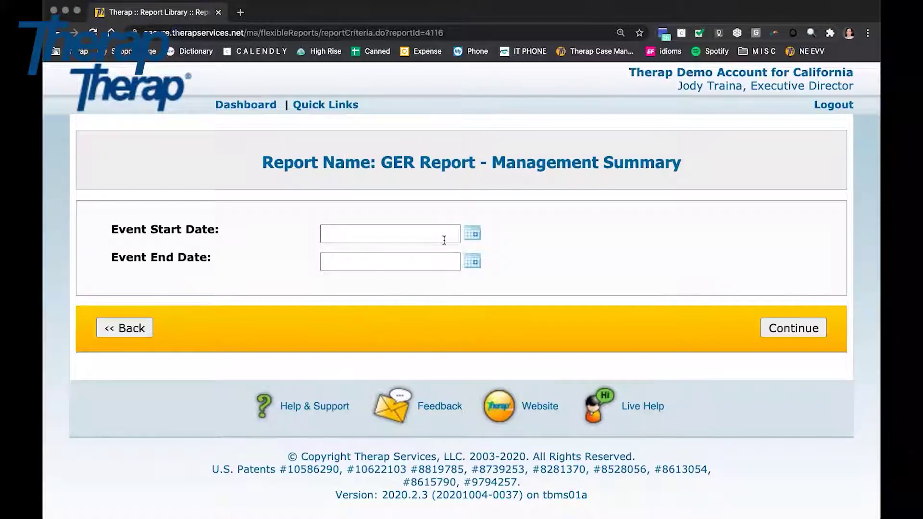
click(473, 235)
click(393, 259)
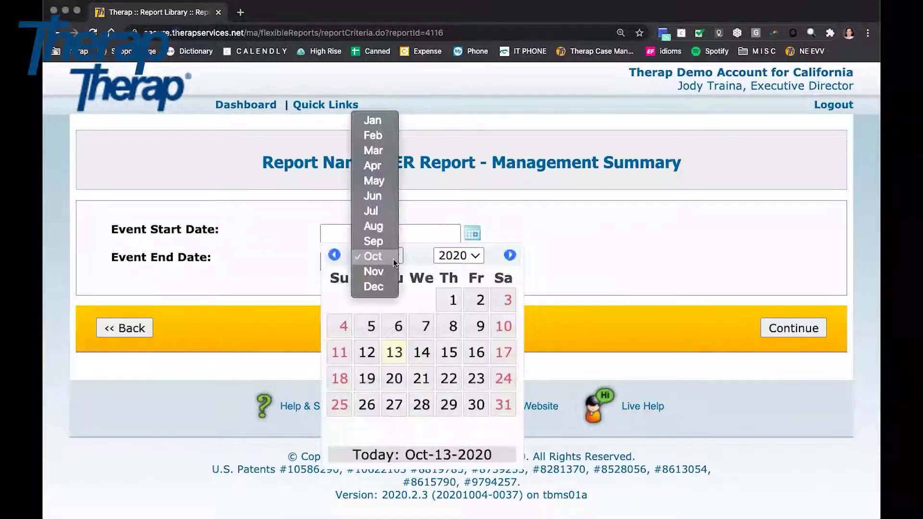
click(393, 243)
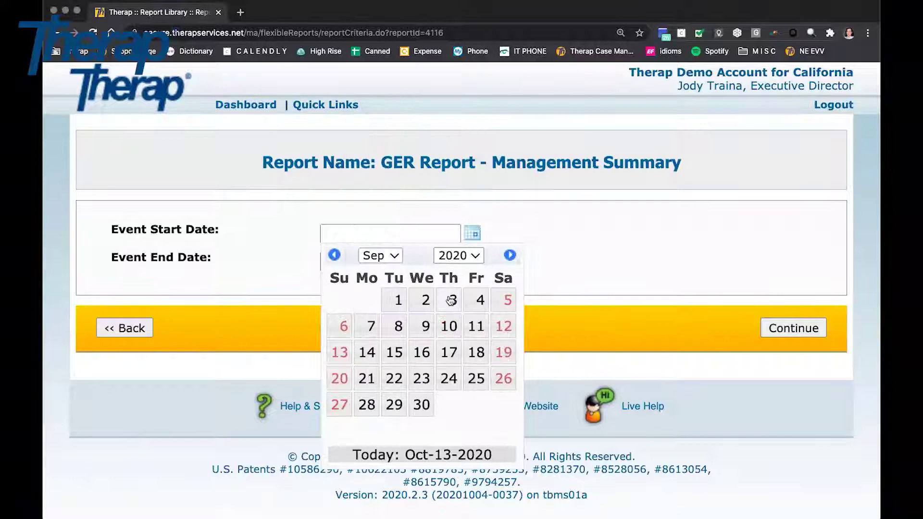
click(394, 294)
click(473, 261)
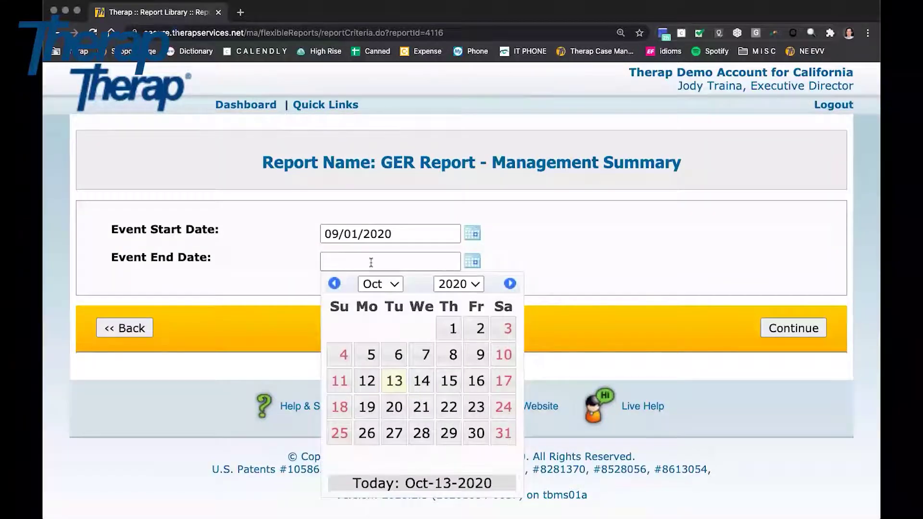
click(385, 282)
click(386, 273)
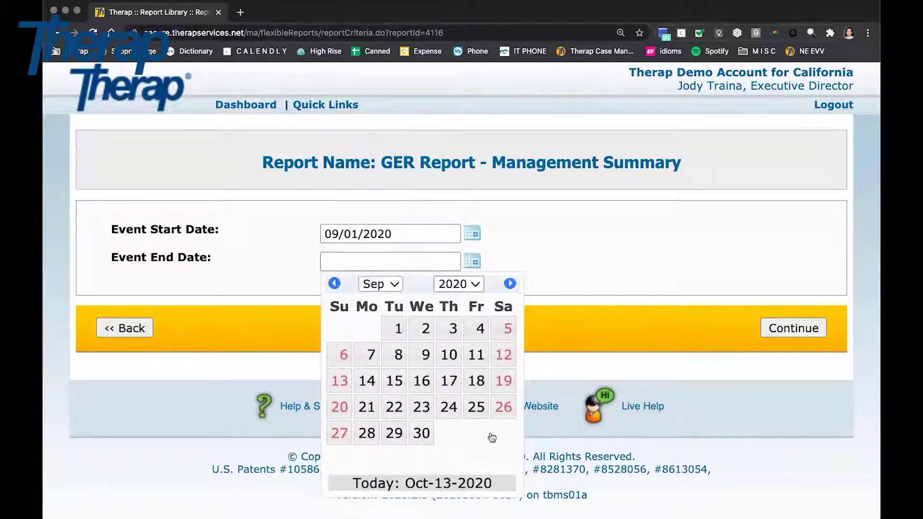
click(421, 433)
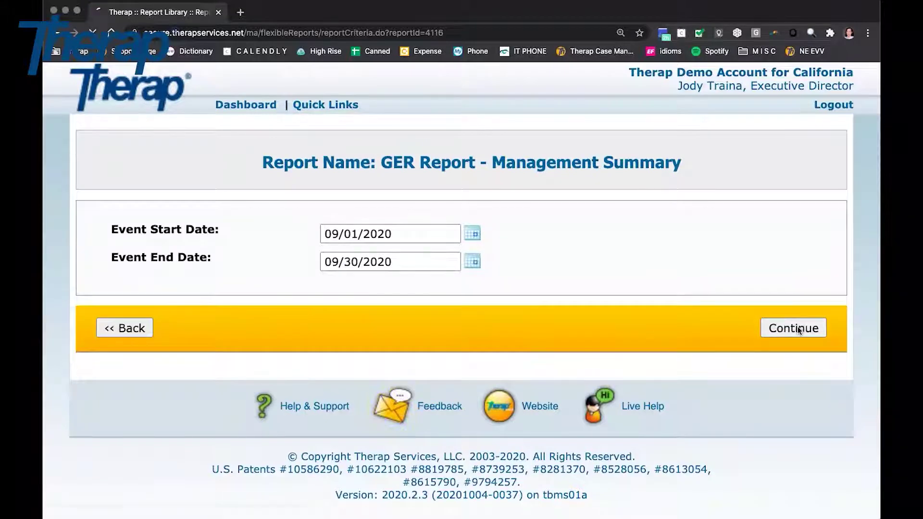
Look through the rows of the generated Management Summary down to the end of the results.
scroll(675, 362, down, 7)
scroll(676, 363, down, 20)
scroll(676, 366, down, 15)
scroll(676, 367, down, 15)
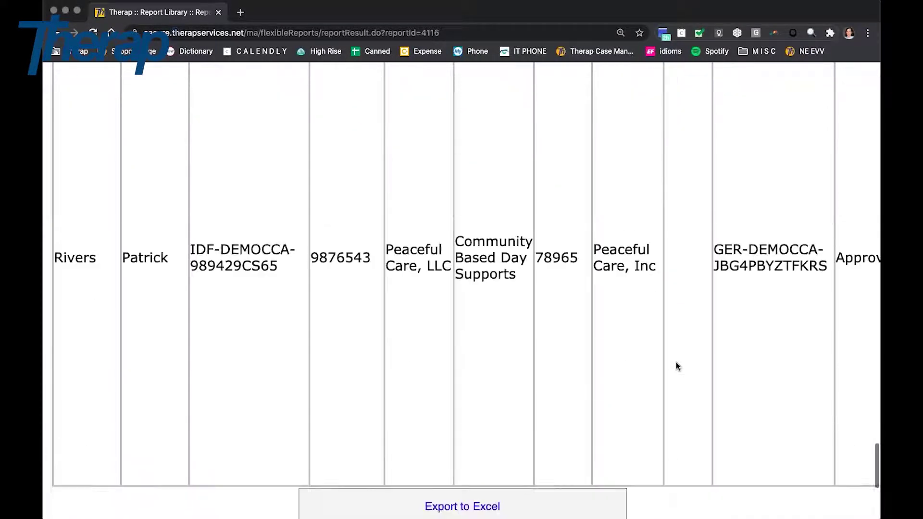
scroll(675, 366, down, 5)
scroll(676, 366, up, 15)
scroll(676, 366, up, 10)
scroll(676, 367, down, 5)
scroll(675, 366, down, 10)
Return to the report criteria and run the report for events from 08/01/2020 to 10/13/2020.
click(121, 335)
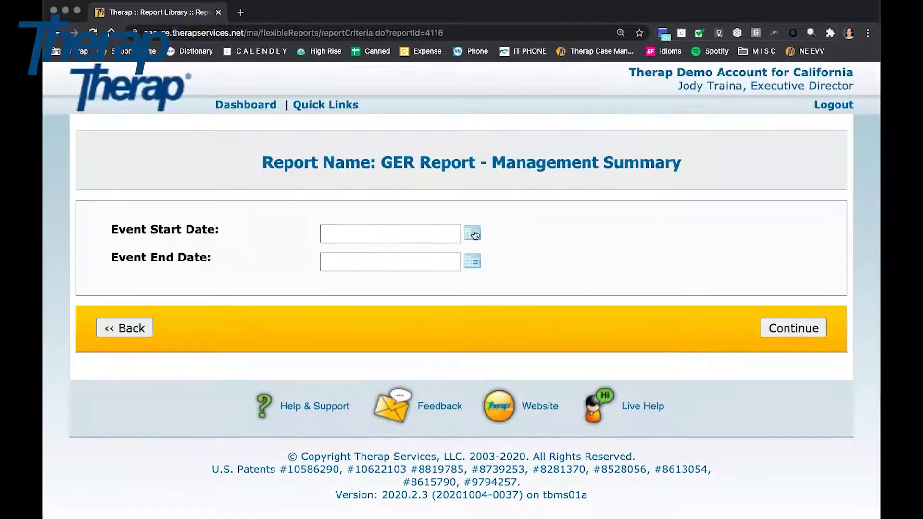
click(472, 234)
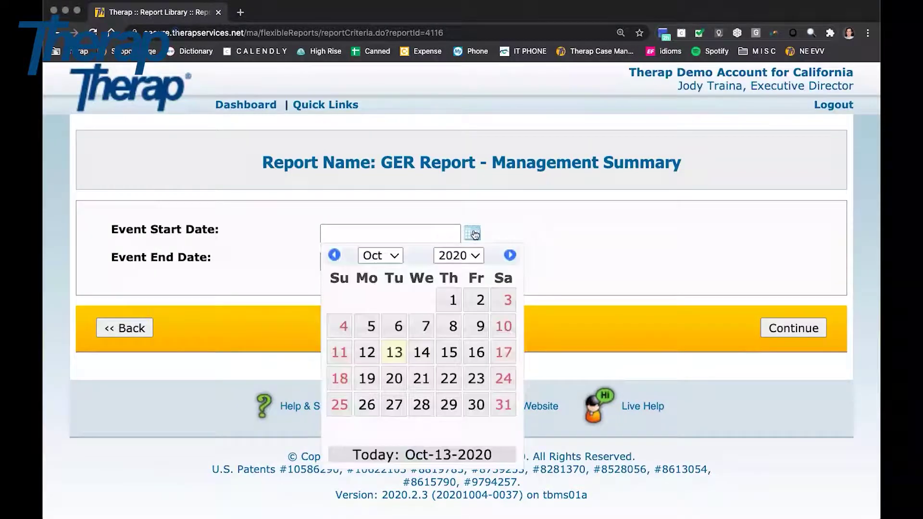
click(392, 258)
click(373, 226)
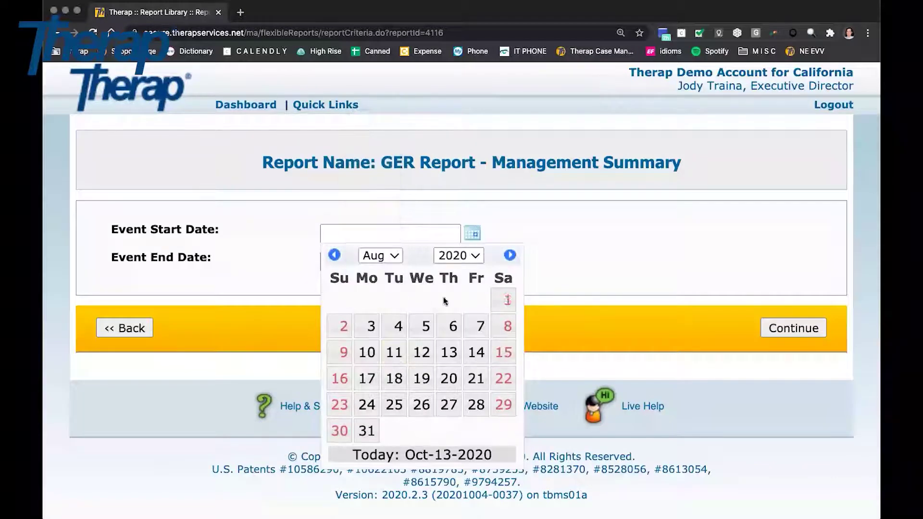
click(505, 299)
click(472, 262)
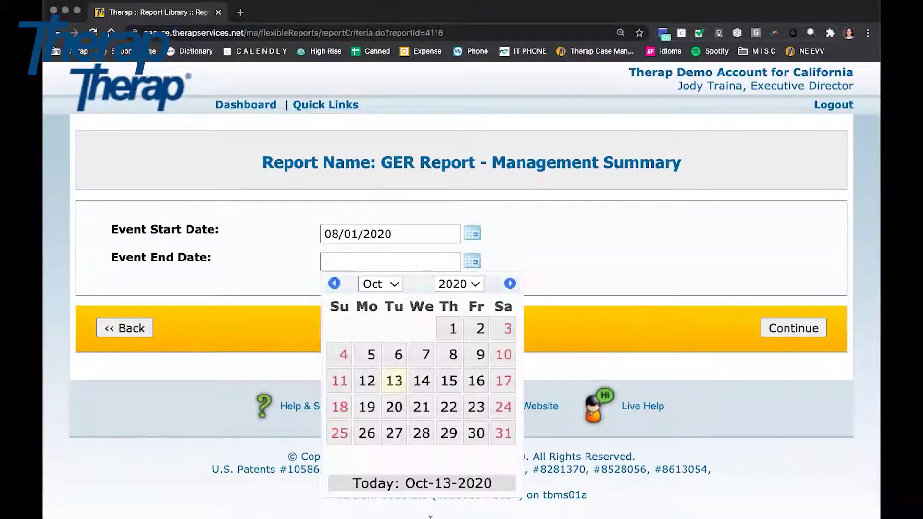
click(433, 484)
click(812, 328)
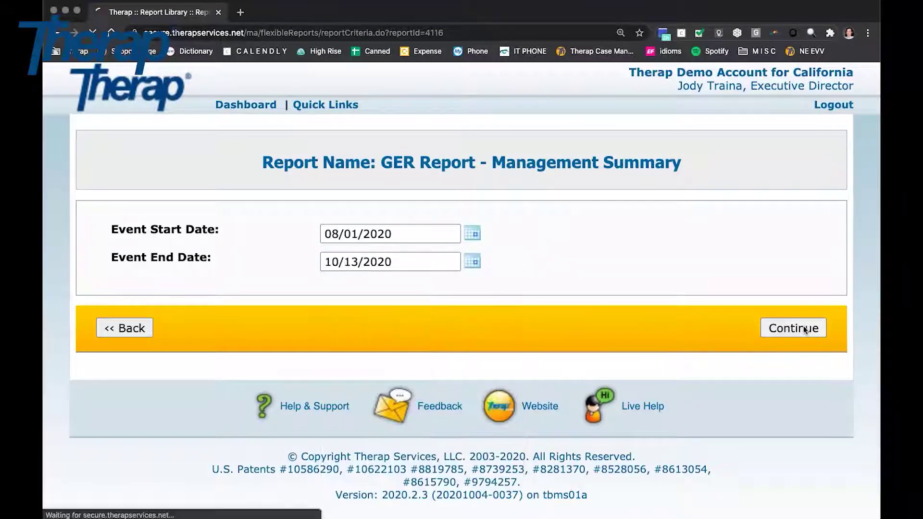
Export the full report results to Excel and open the downloaded workbook in a maximized Excel window.
scroll(573, 344, down, 15)
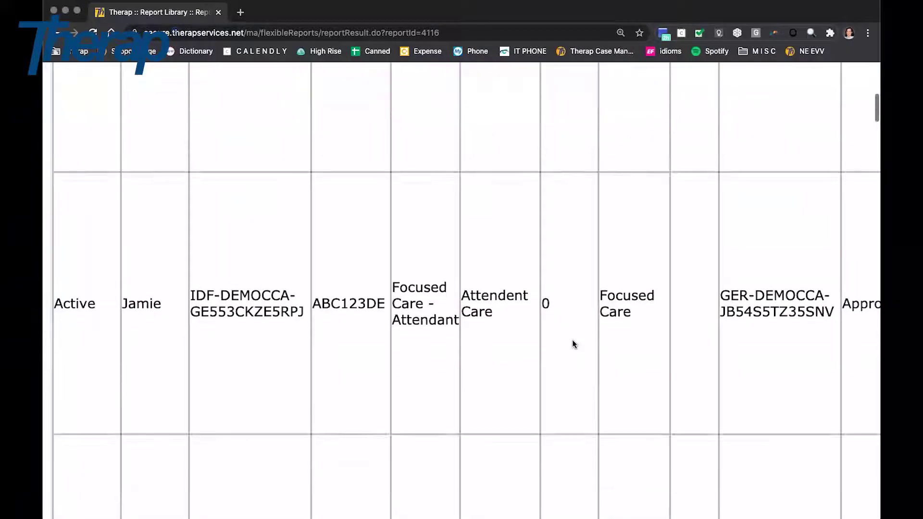
scroll(573, 344, down, 10)
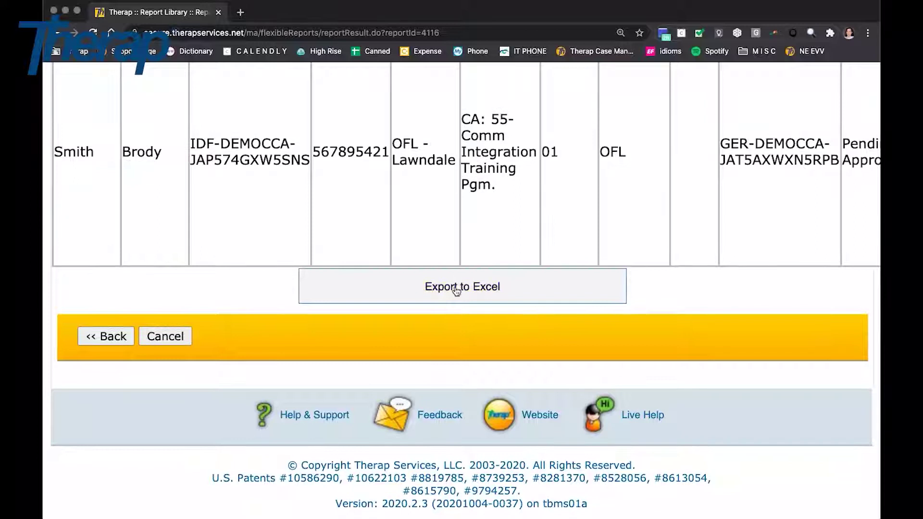
click(457, 286)
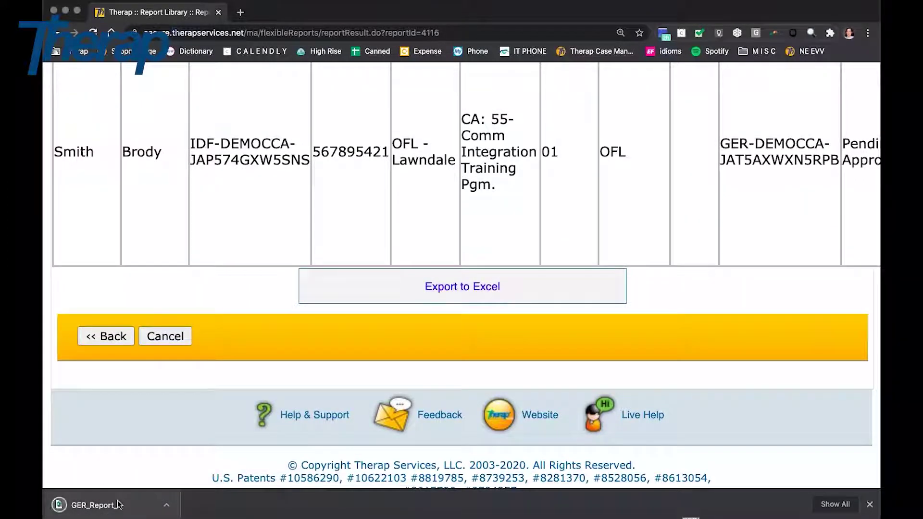
click(128, 512)
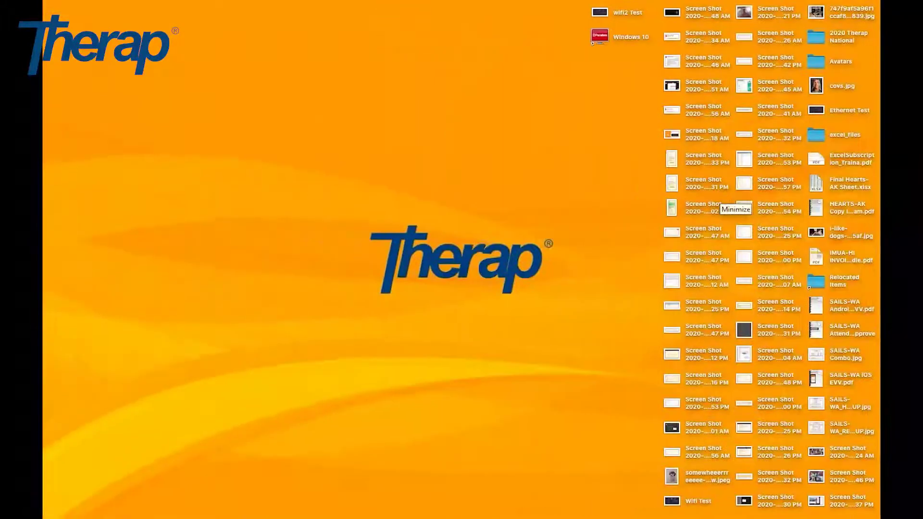
key(super+Tab)
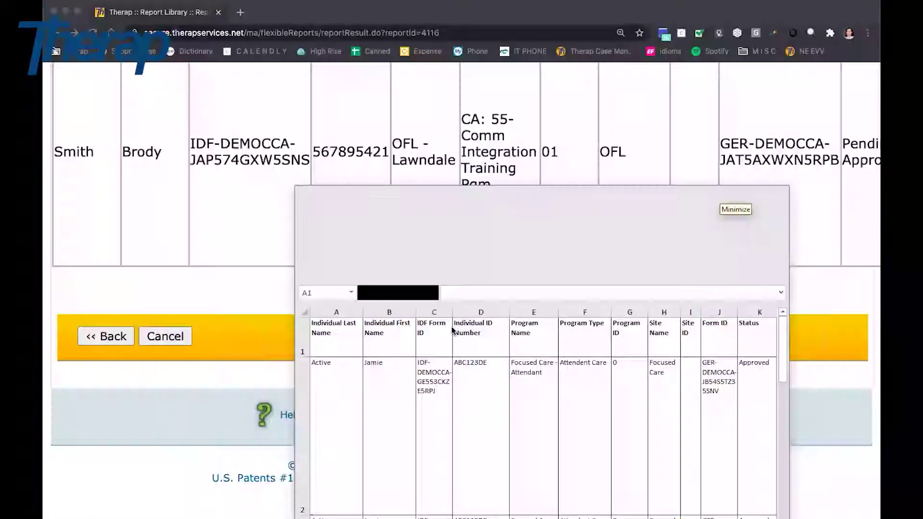
double_click(595, 201)
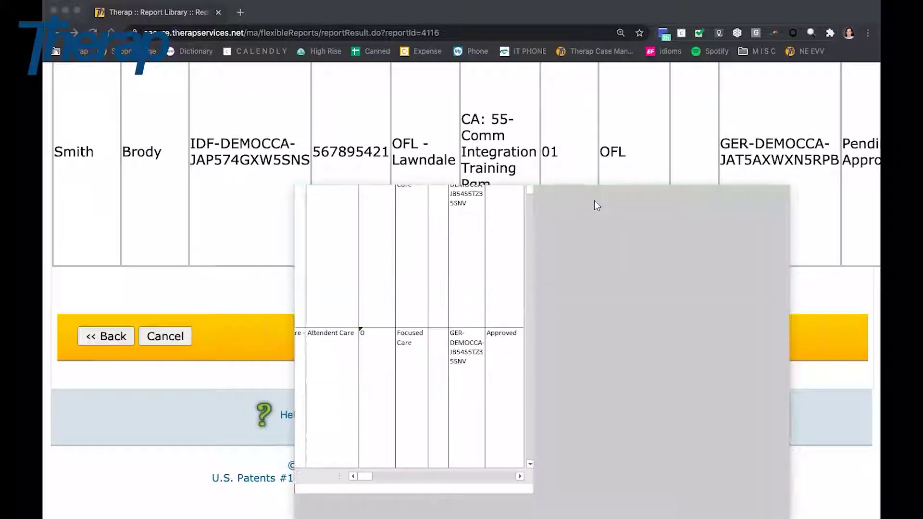
Review the event, injury, restraint and medication error columns of the exported sheet, and dismiss the mail notification.
scroll(499, 238, right, 10)
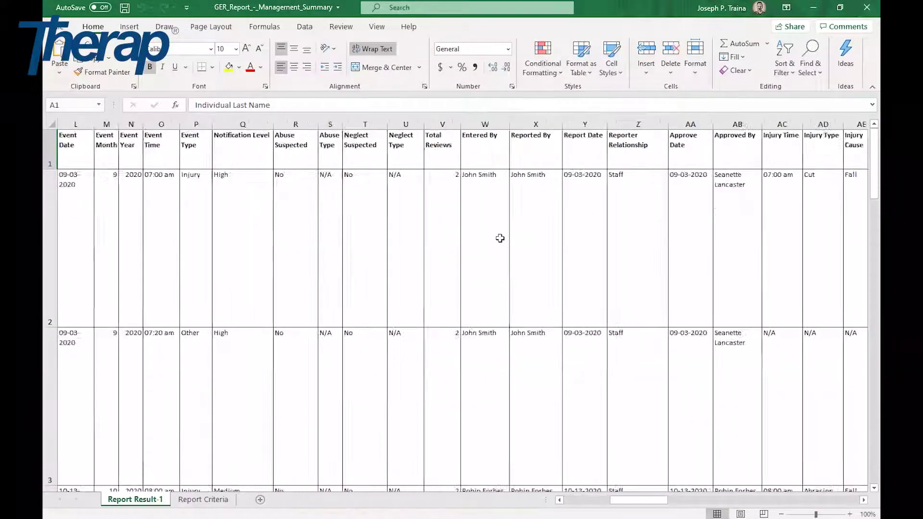
scroll(500, 238, right, 20)
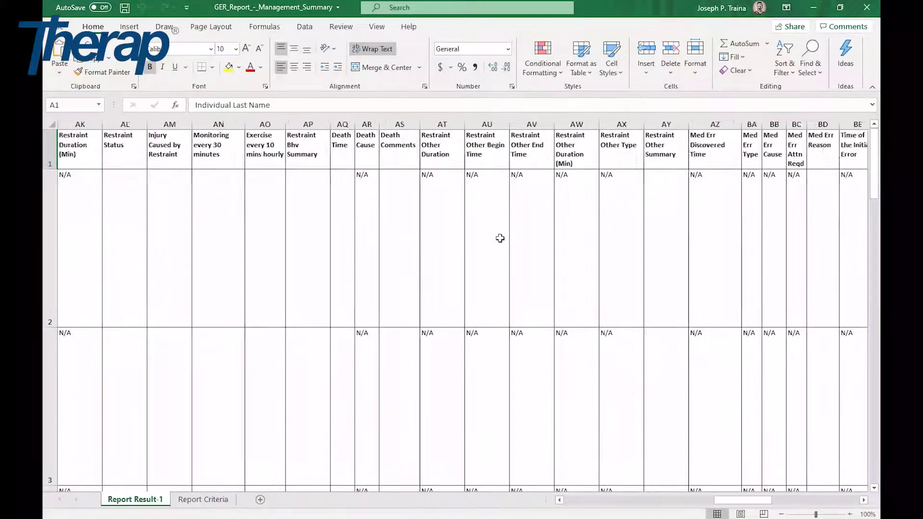
scroll(500, 238, right, 15)
scroll(500, 239, left, 20)
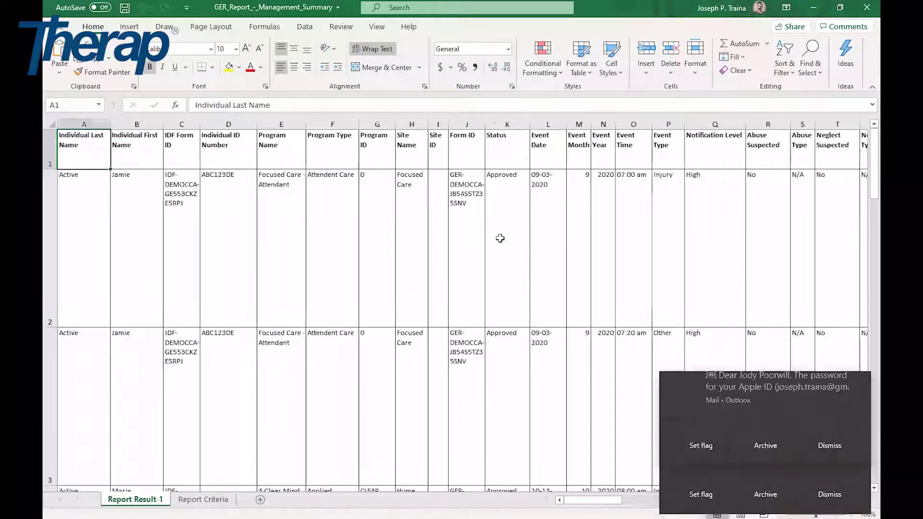
click(831, 485)
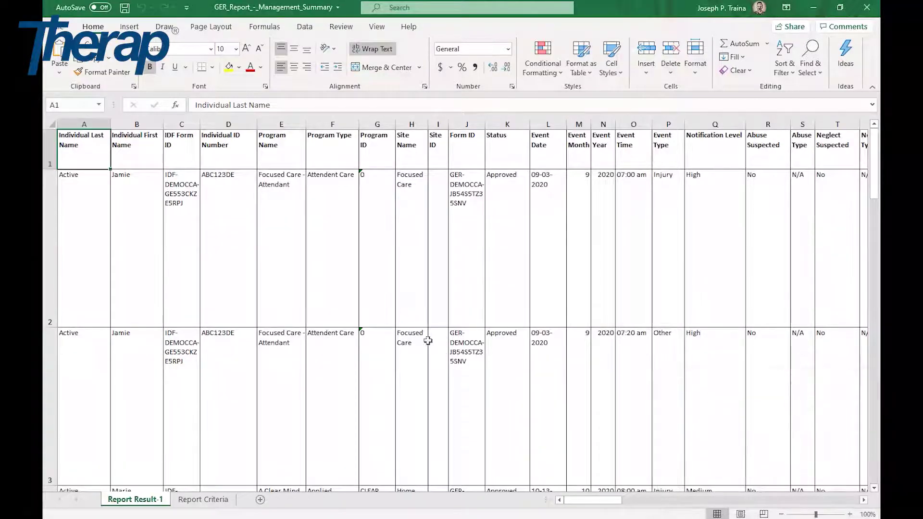
Insert a blank PivotTable based on the exported report data on a new worksheet.
click(130, 27)
click(64, 53)
click(302, 358)
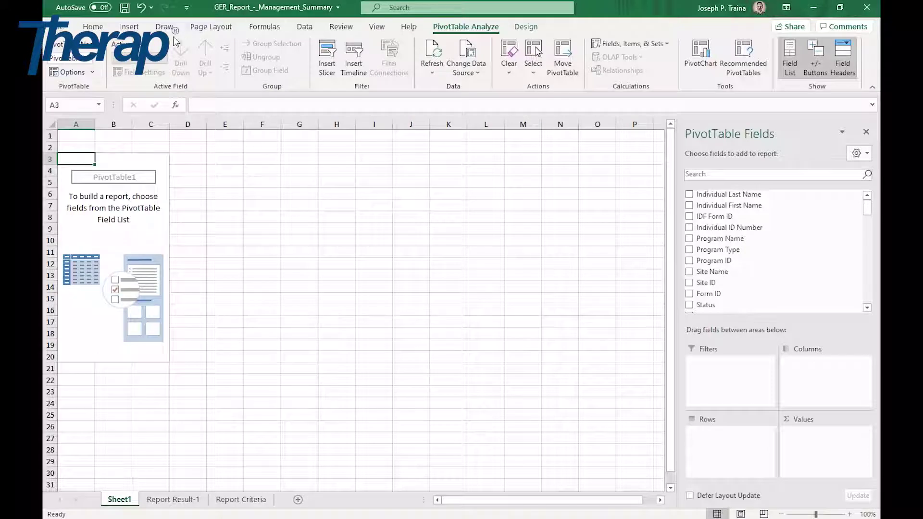
click(377, 28)
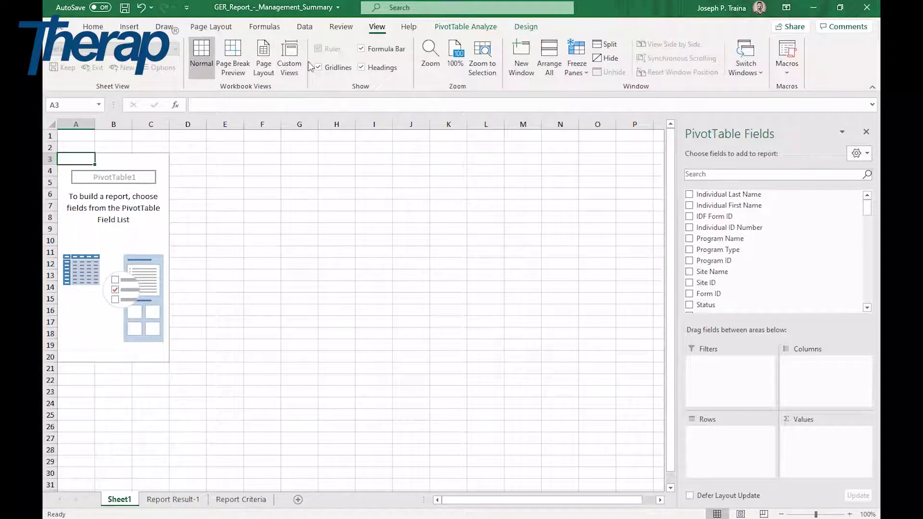
click(140, 28)
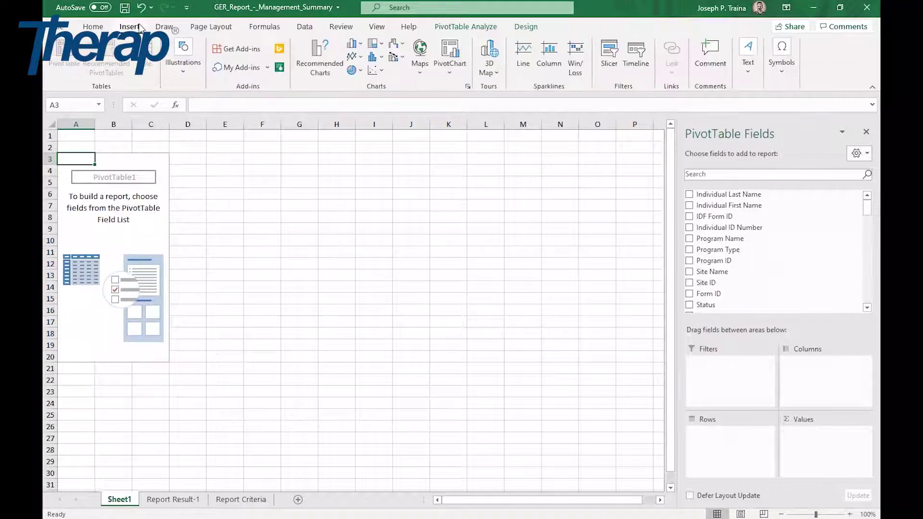
click(72, 31)
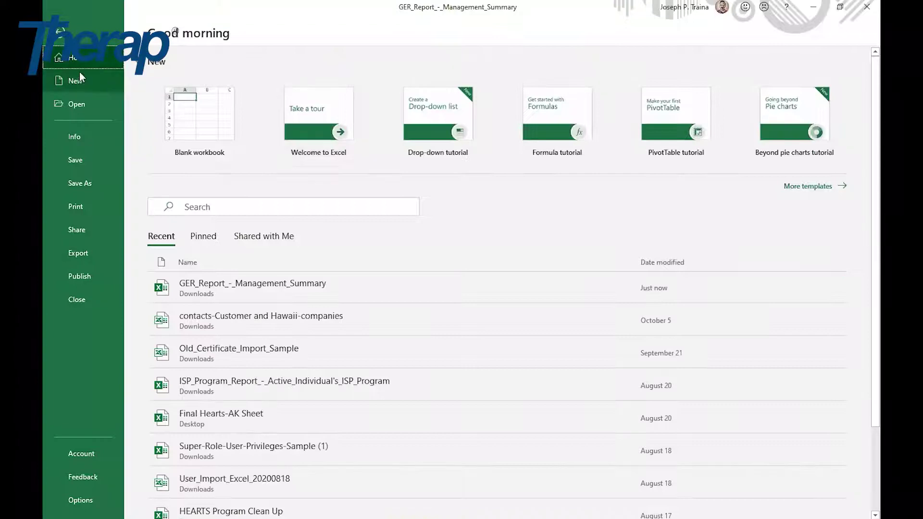
click(299, 290)
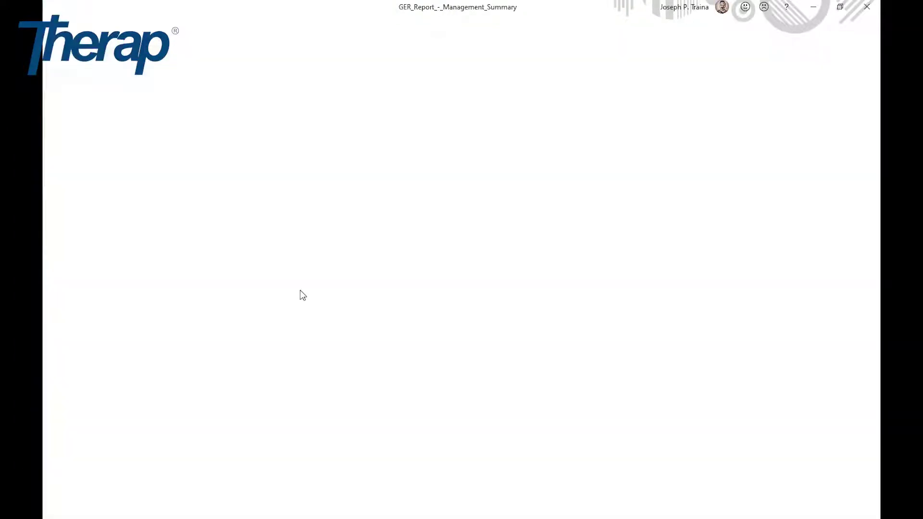
click(165, 217)
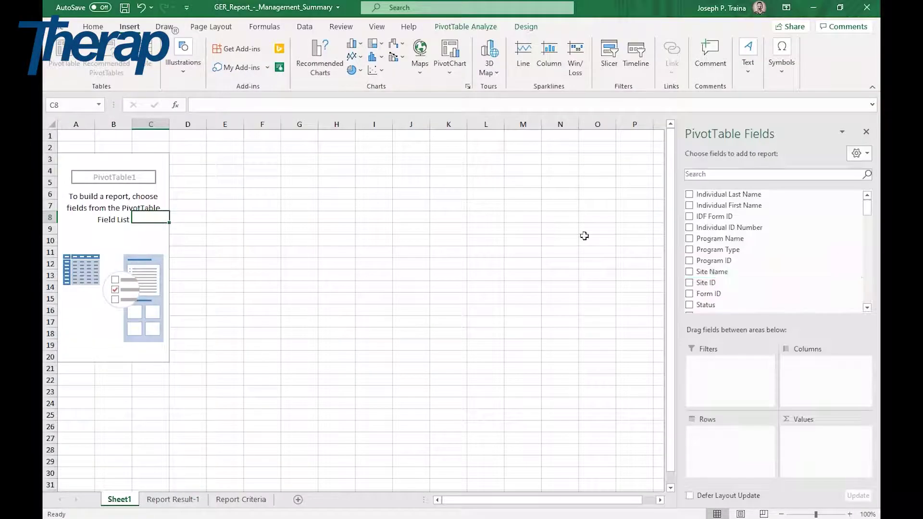
Lay out the PivotTable with a count of Form ID as values, Individual Last Name as rows and Status as the report filter.
drag(725, 300, 821, 443)
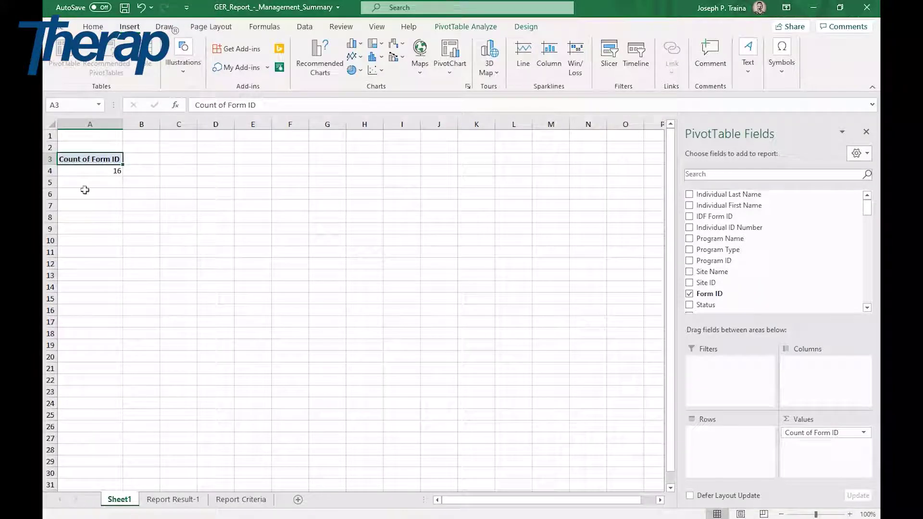
drag(735, 194, 714, 438)
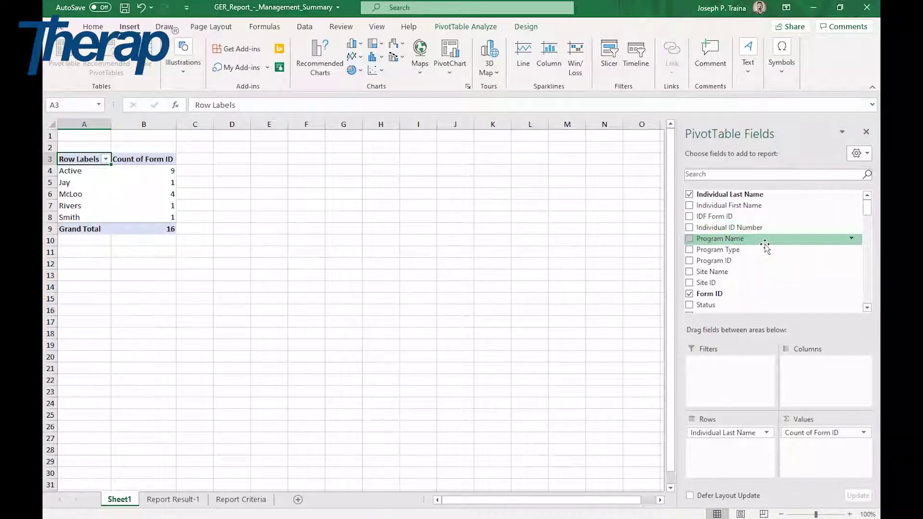
scroll(764, 246, down, 1)
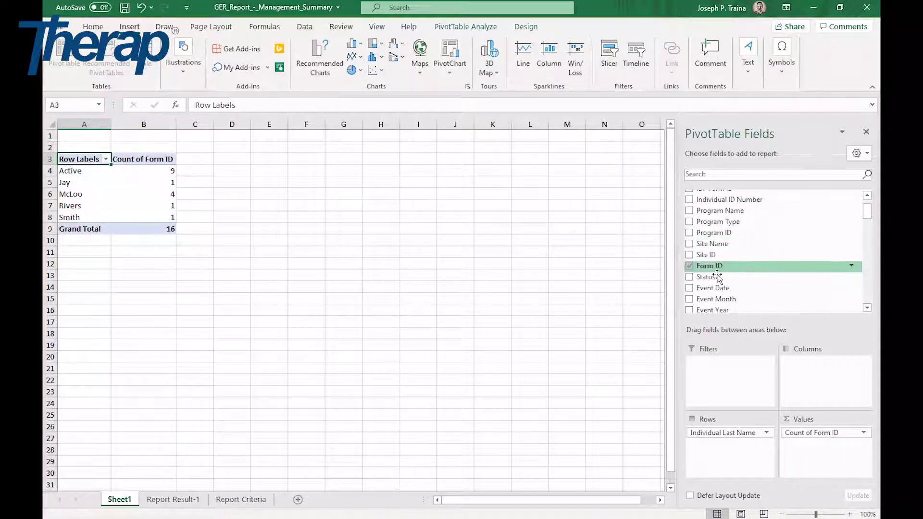
drag(718, 277, 723, 385)
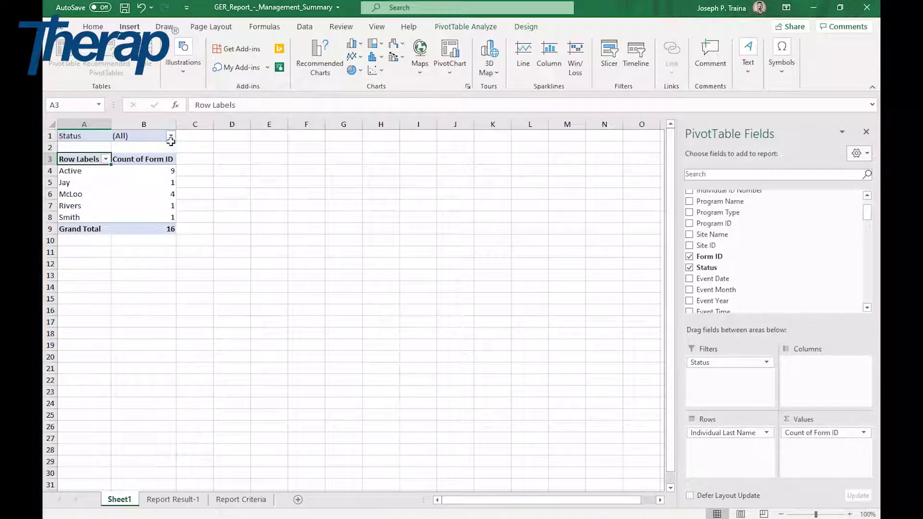
Filter the PivotTable by Status to Pending Approval only.
click(171, 137)
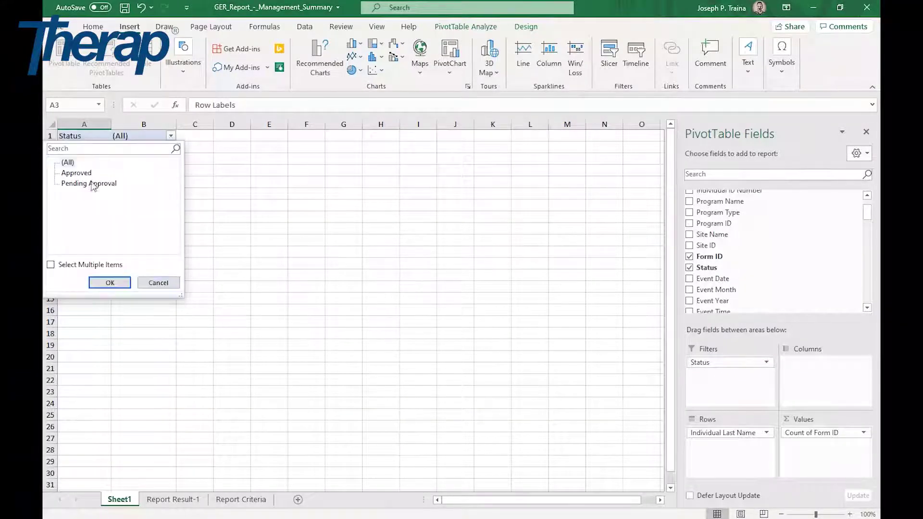
click(90, 185)
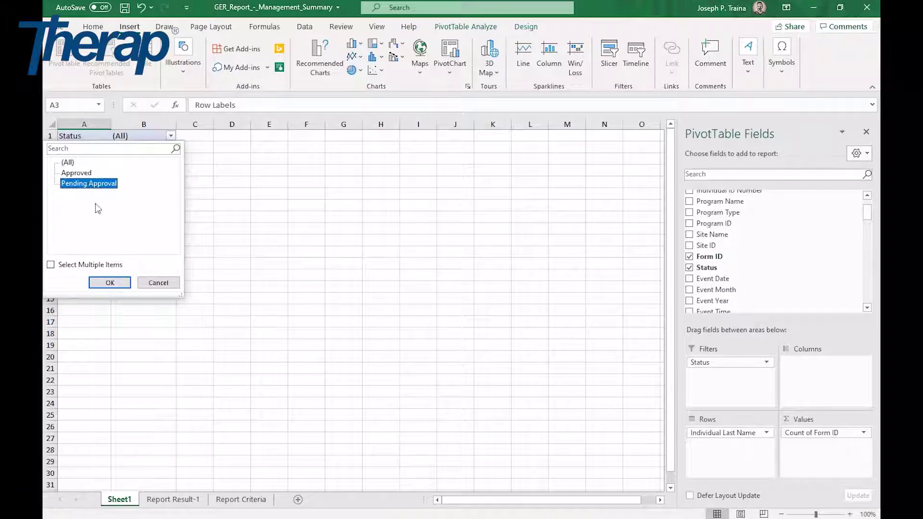
click(110, 282)
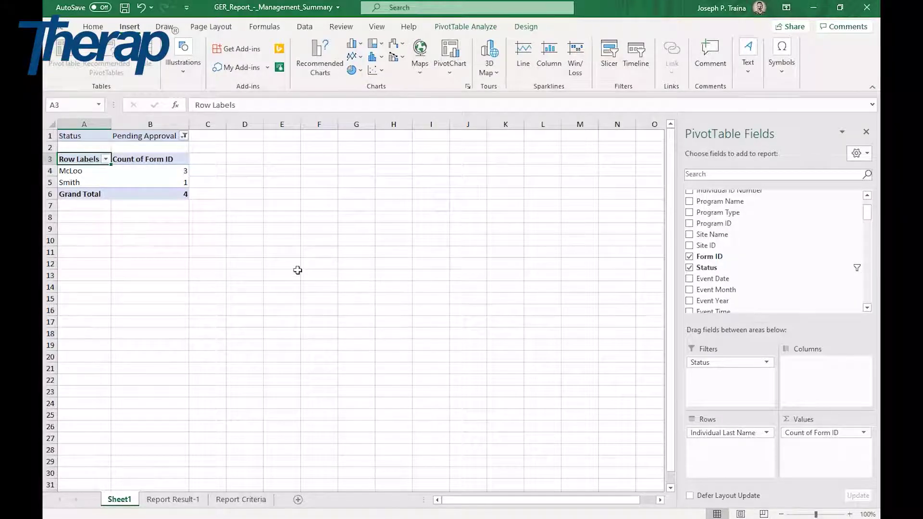
Switch back to the Therap report results in the browser and highlight Management Summary in the report title.
key(super+Tab)
key(super+Tab)
key(super+Tab)
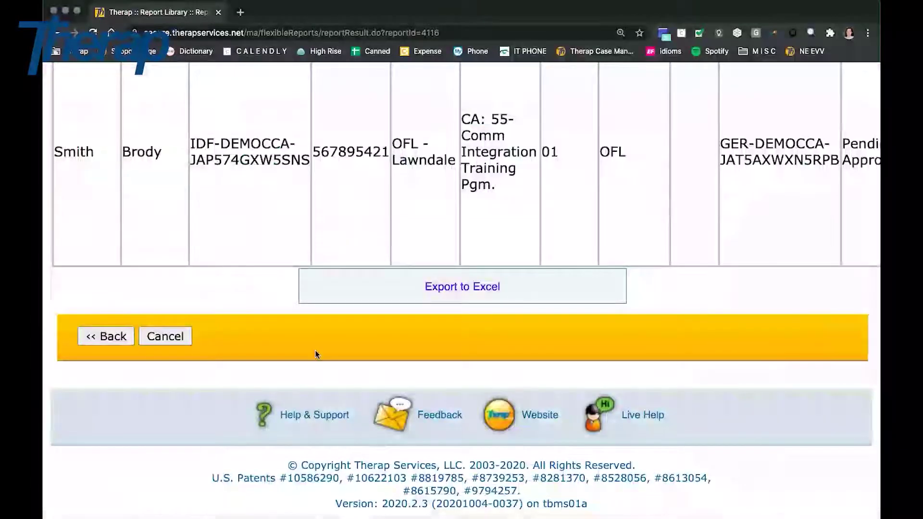
scroll(358, 167, up, 15)
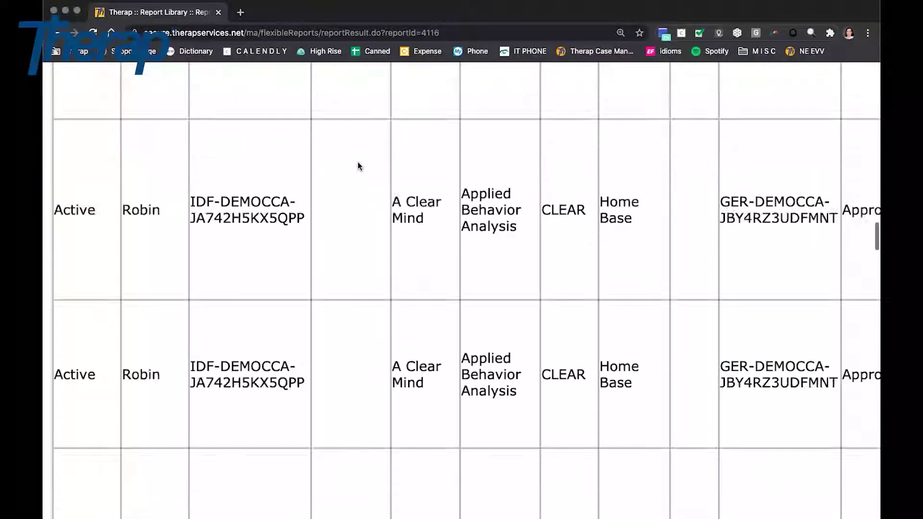
scroll(358, 166, up, 10)
drag(471, 166, 693, 176)
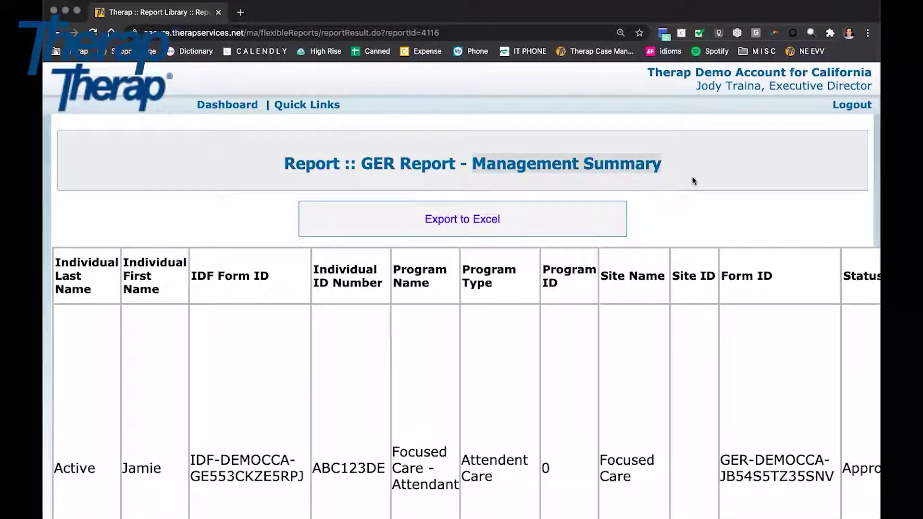
Open the Report Library from the dashboard and search the report names for "ger".
click(235, 104)
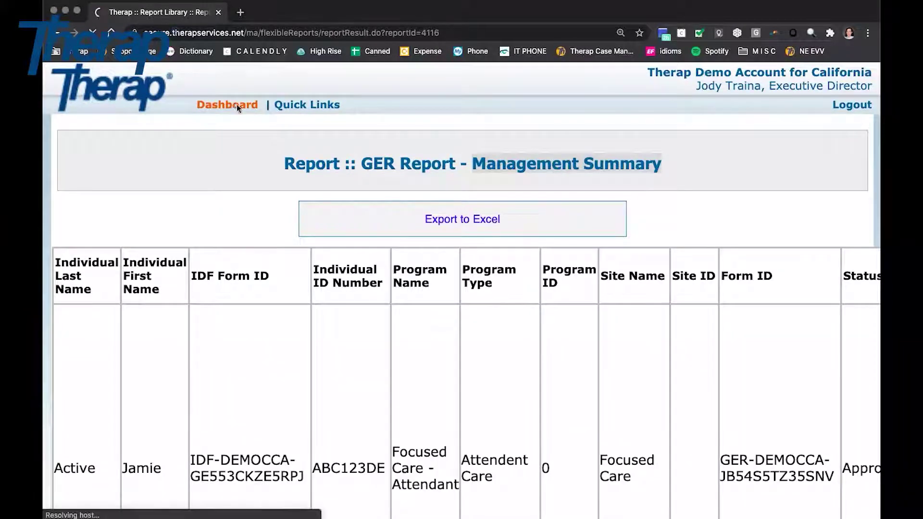
scroll(281, 183, down, 3)
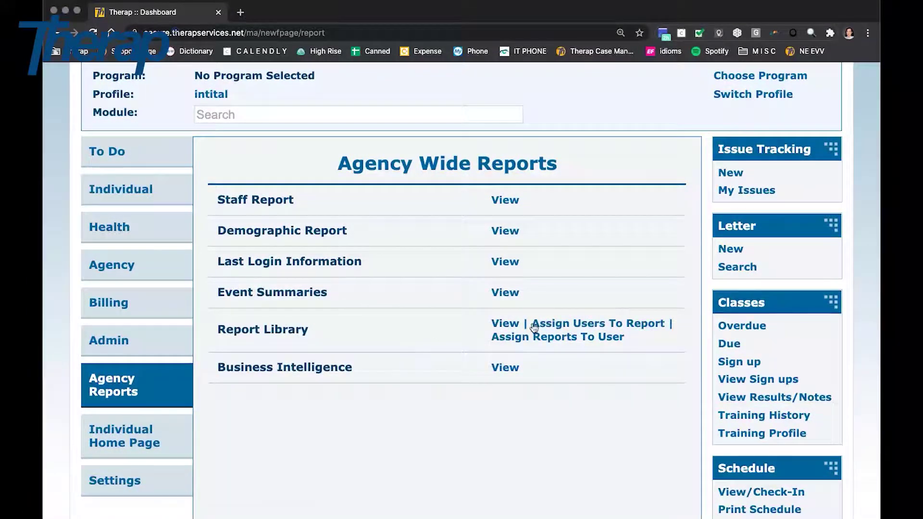
click(510, 325)
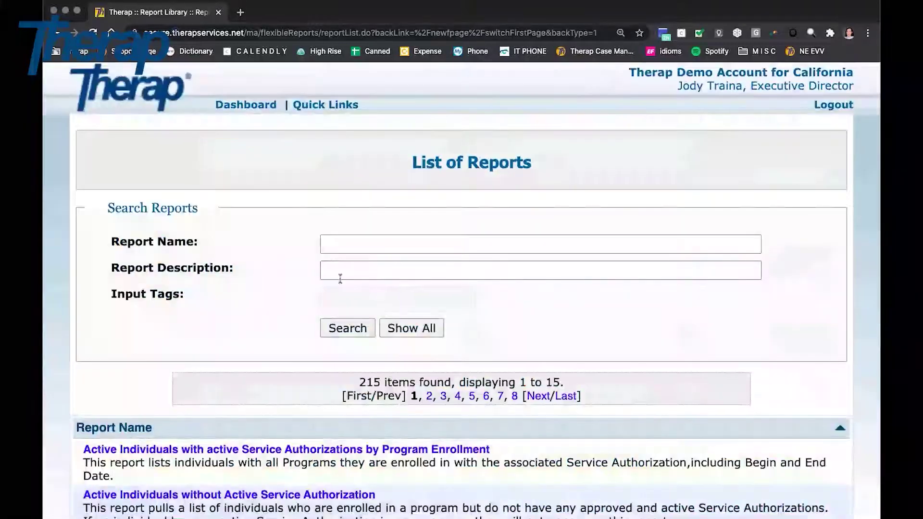
click(346, 244)
text(ger)
key(Return)
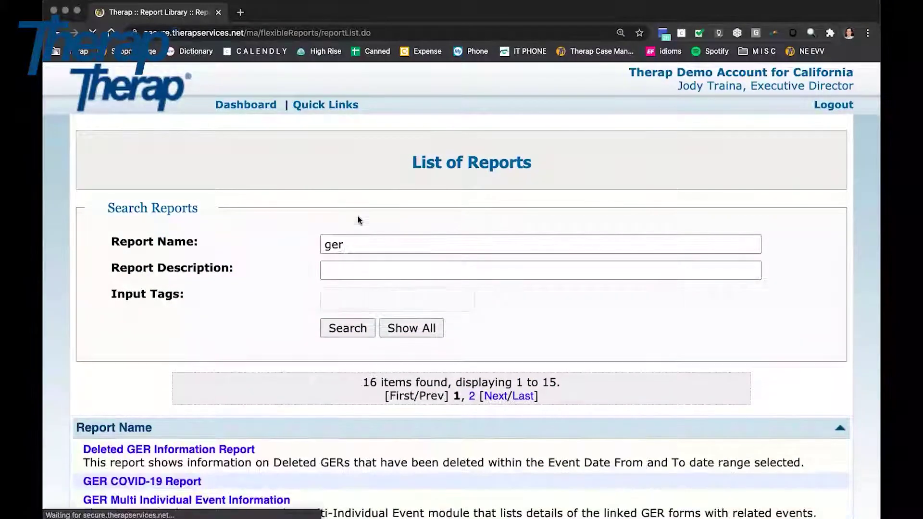
Review the names and descriptions of the GER reports in the search results, and return to the dashboard.
scroll(357, 215, down, 3)
scroll(358, 216, down, 2)
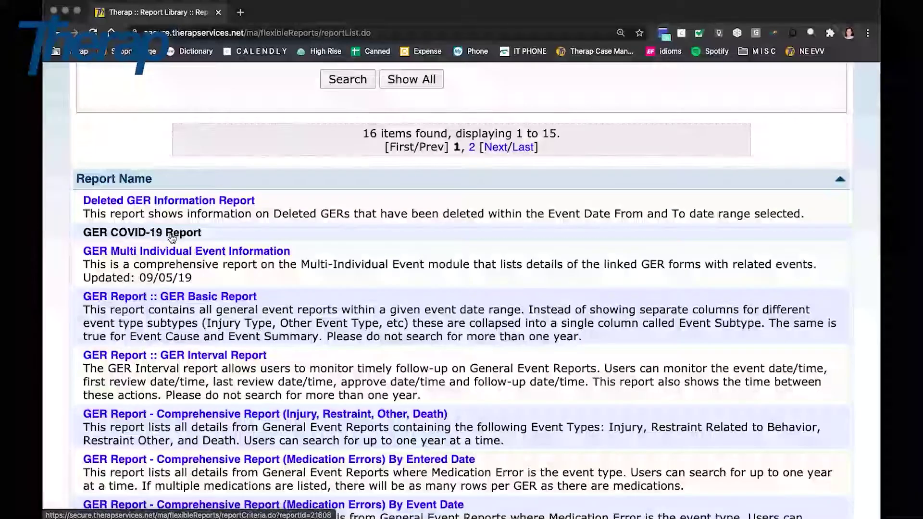
scroll(354, 263, down, 3)
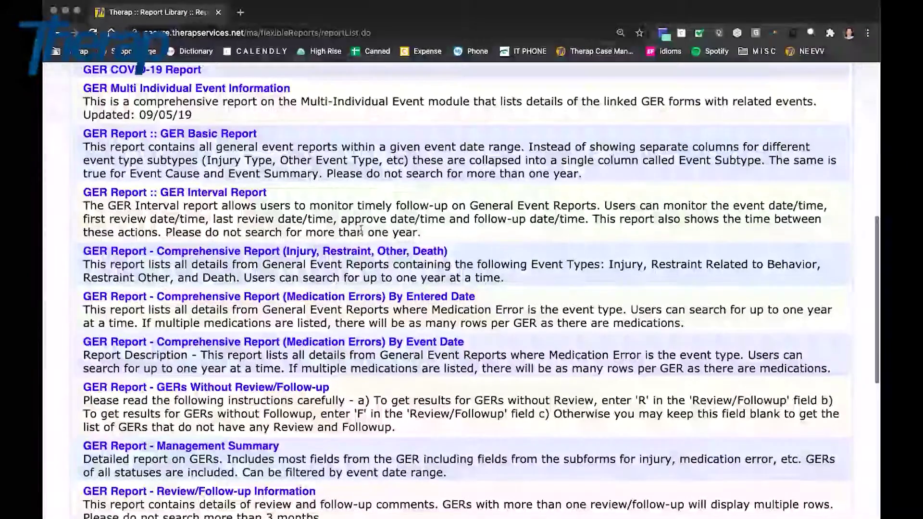
scroll(355, 230, down, 1)
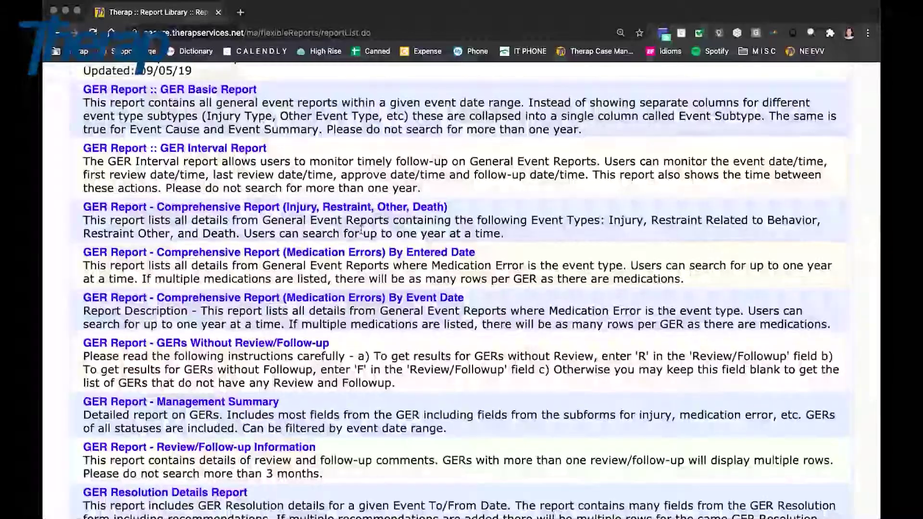
scroll(361, 230, down, 3)
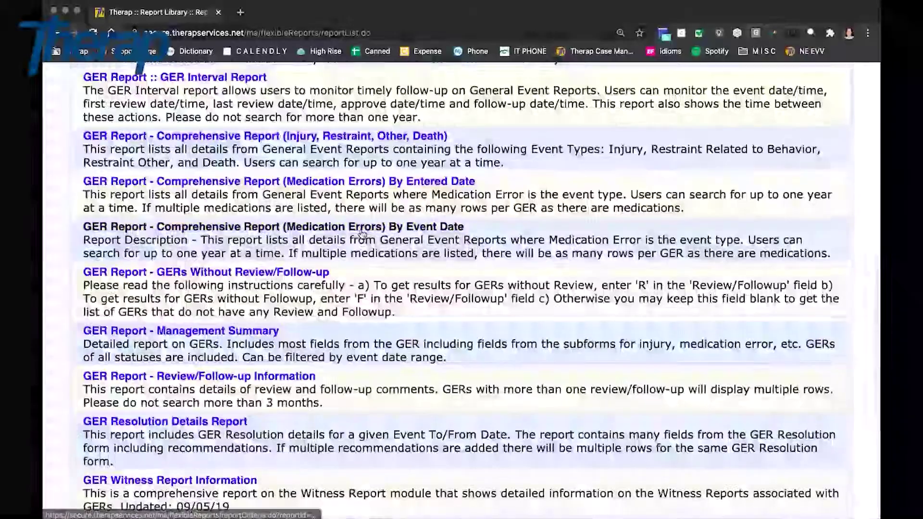
scroll(356, 228, down, 3)
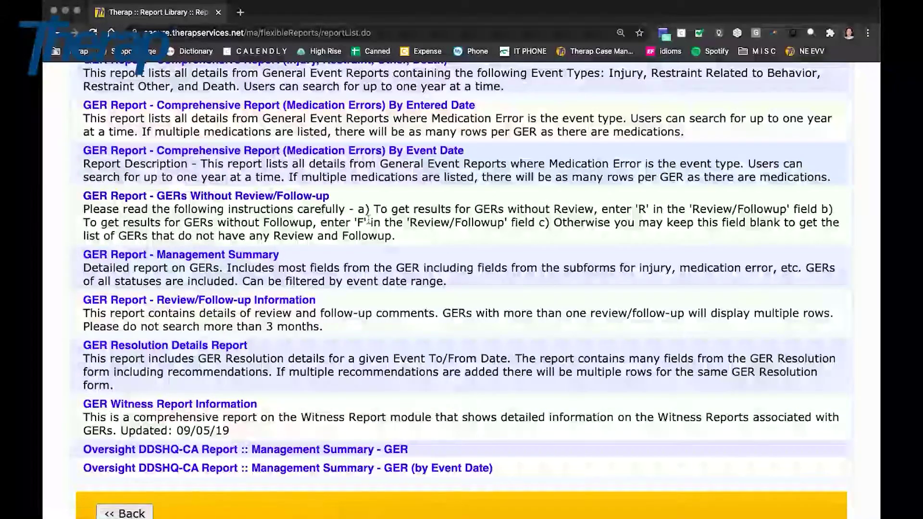
scroll(372, 226, down, 3)
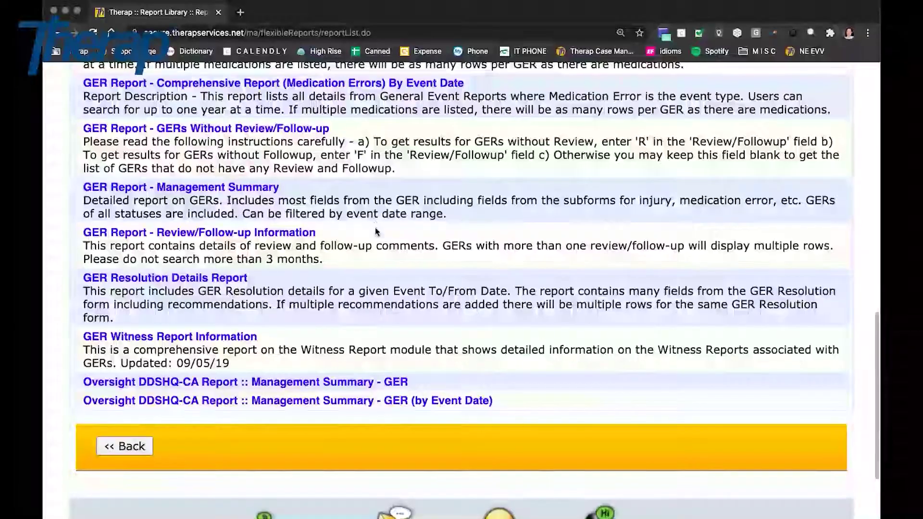
scroll(376, 228, down, 2)
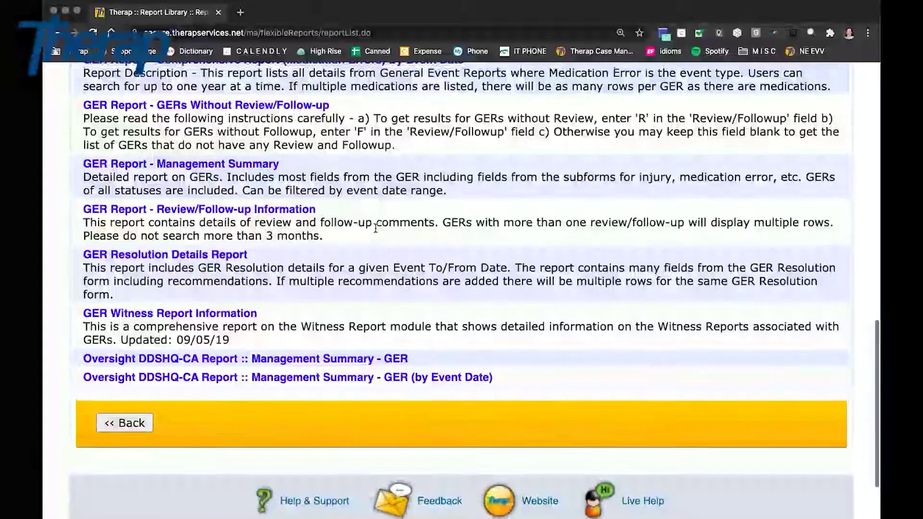
scroll(376, 228, up, 4)
scroll(376, 231, up, 20)
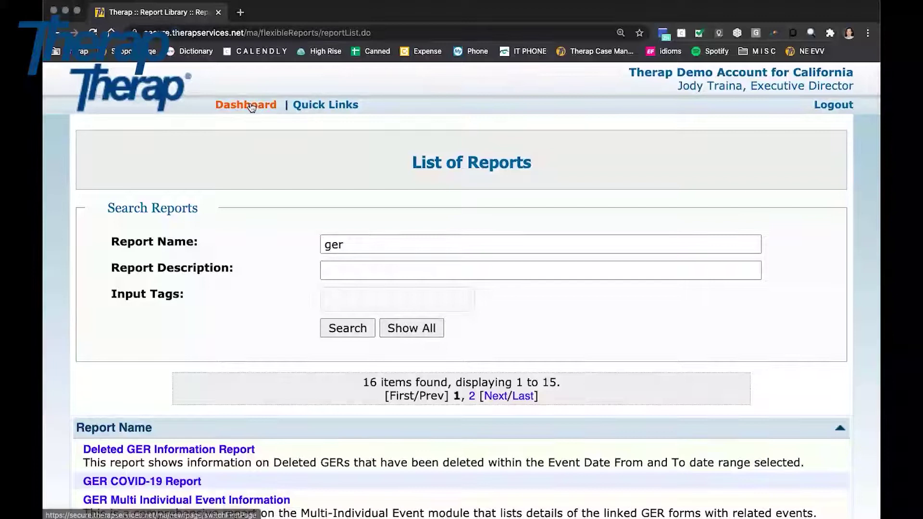
click(252, 109)
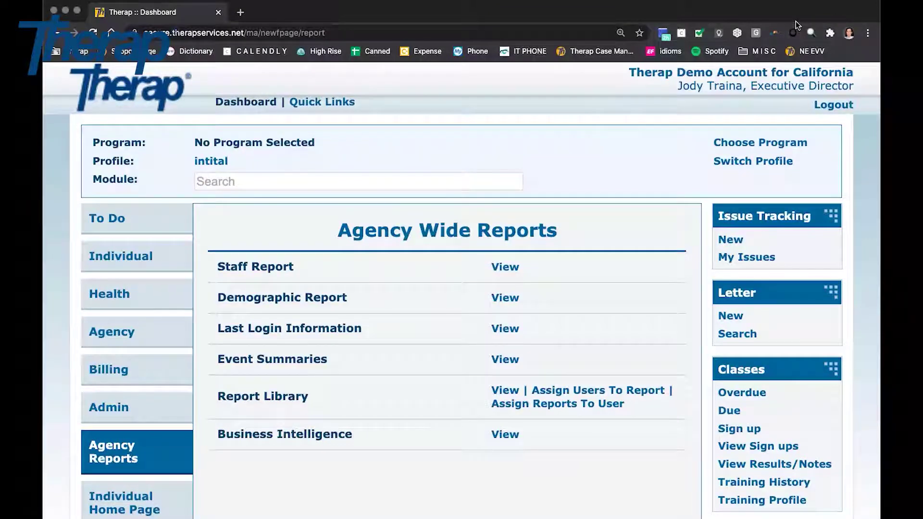
scroll(581, 206, up, 1)
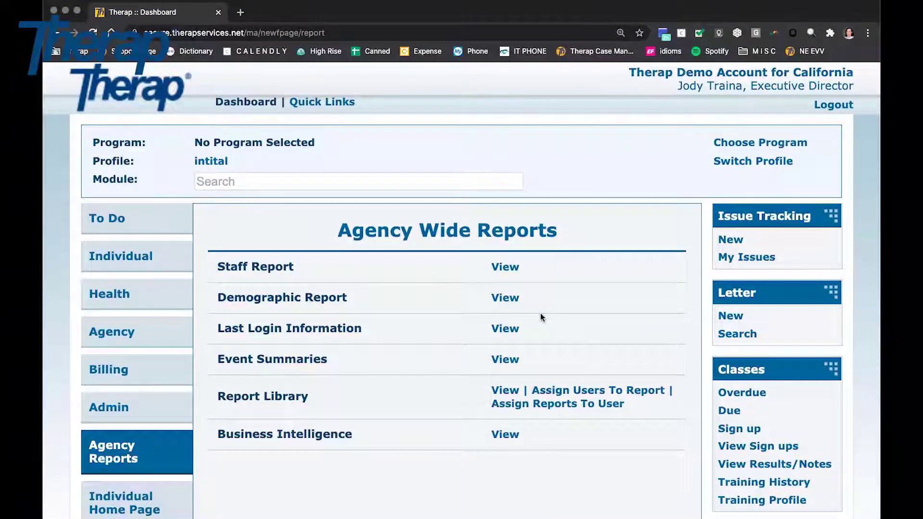
scroll(540, 319, down, 2)
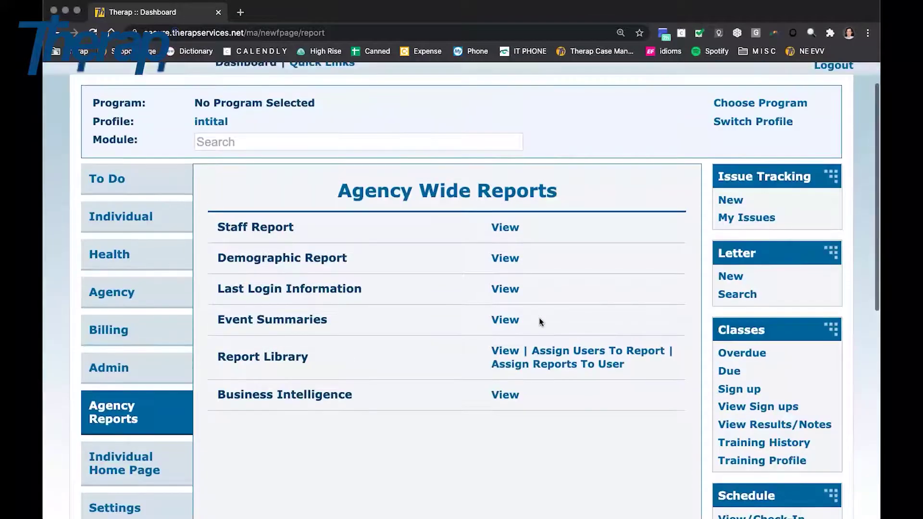
scroll(540, 321, up, 2)
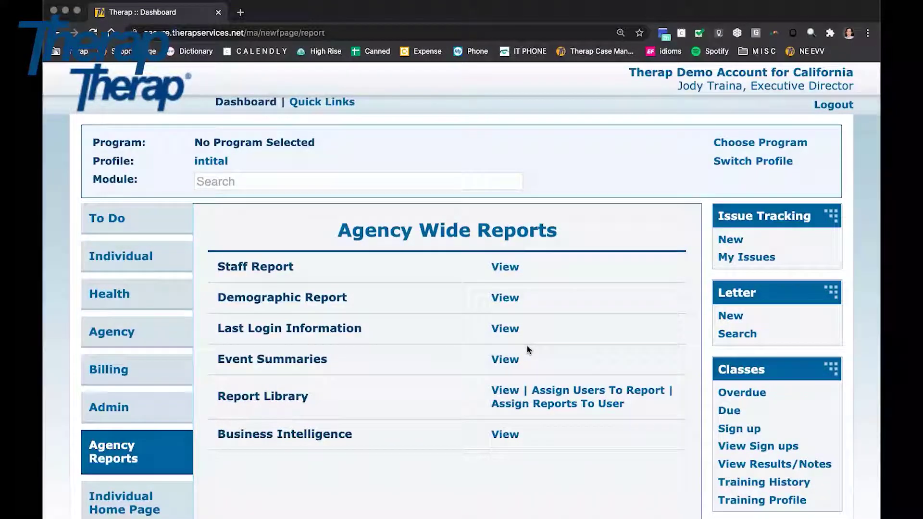
scroll(382, 383, down, 3)
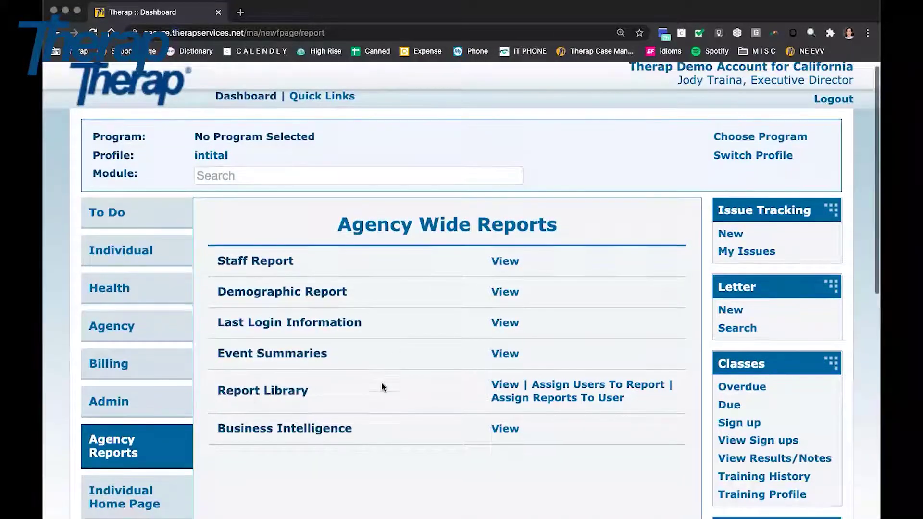
scroll(382, 387, down, 1)
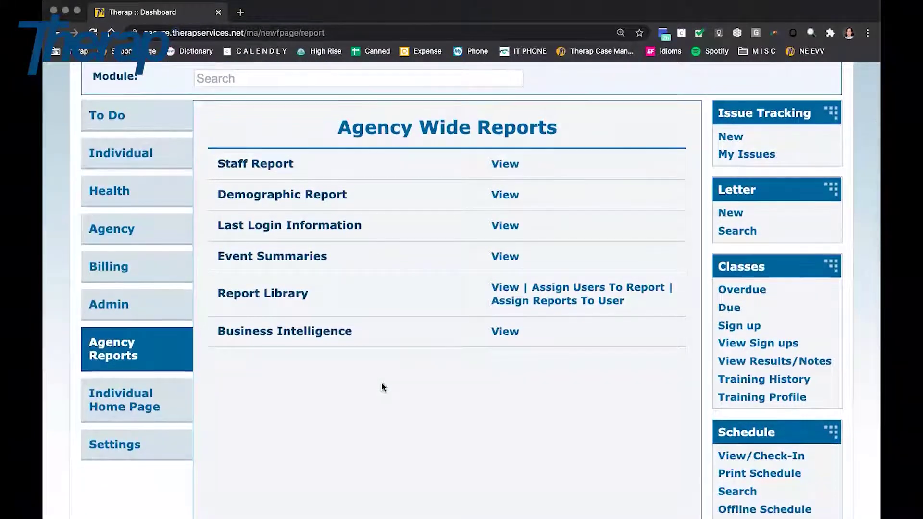
scroll(383, 387, down, 1)
scroll(381, 387, up, 1)
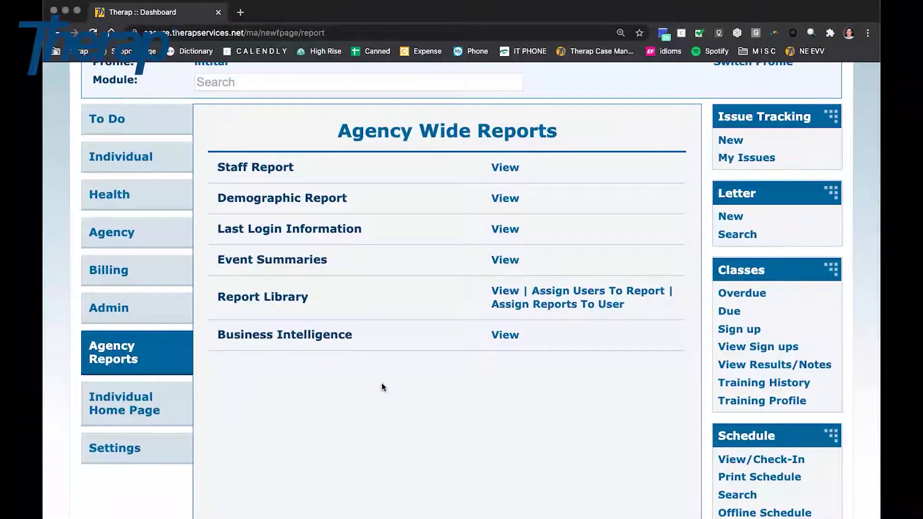
scroll(361, 397, down, 1)
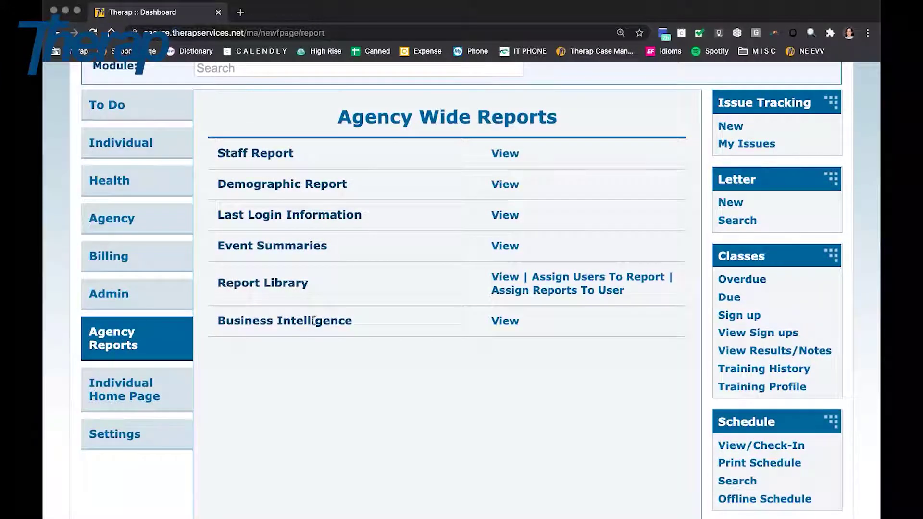
Open Business Intelligence from the agency-wide reports and display the GER Dashboard.
click(506, 319)
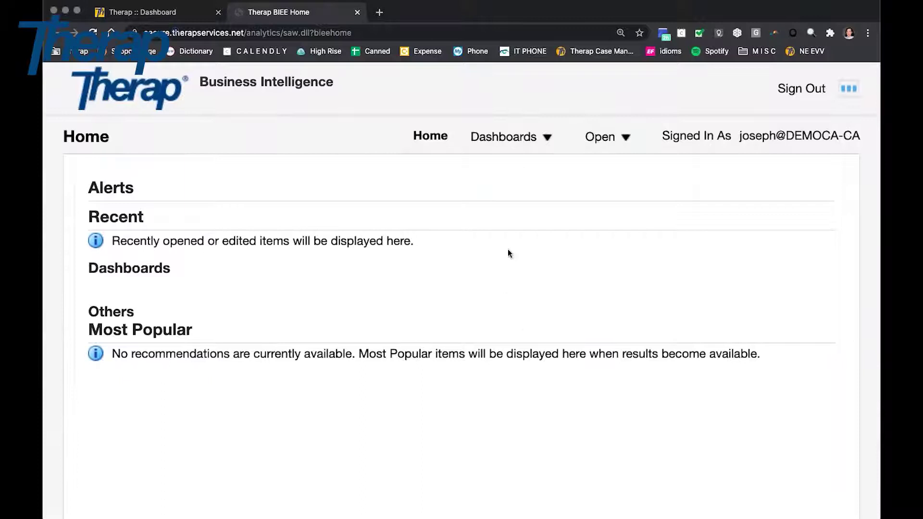
click(541, 139)
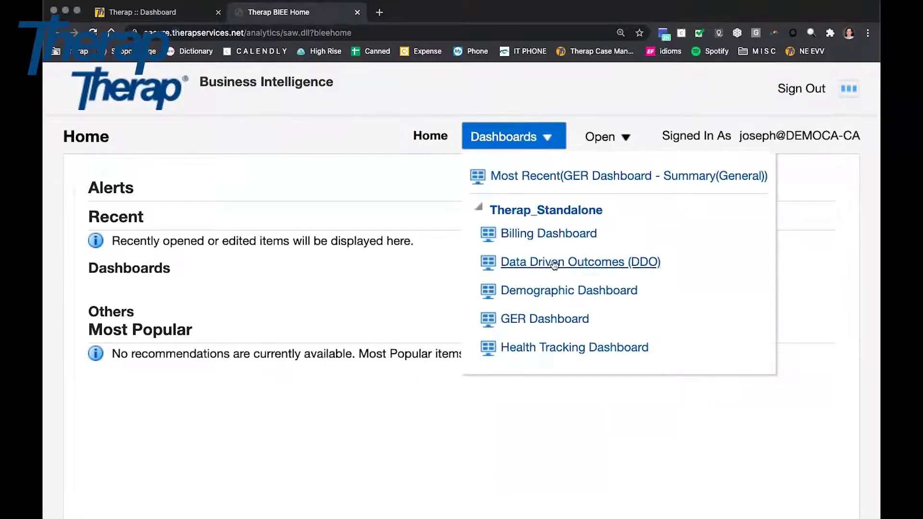
click(537, 321)
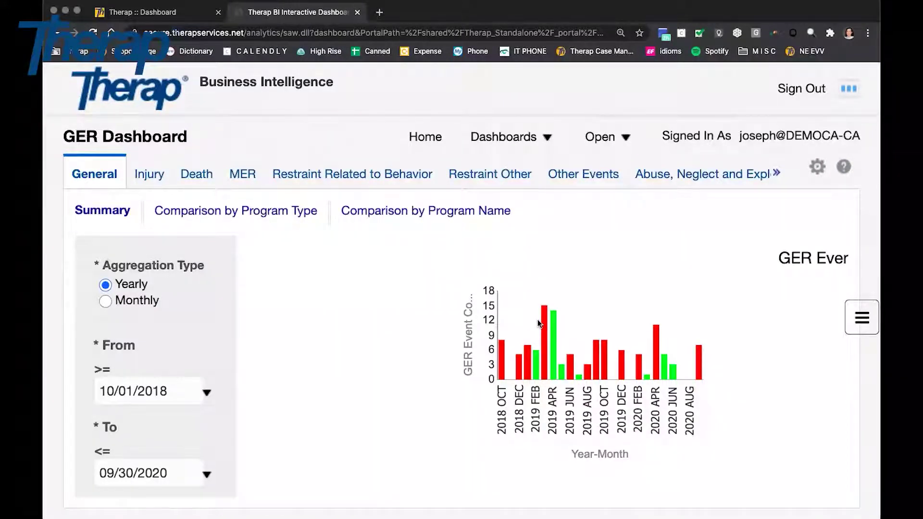
Examine the GER Event Count chart and the percentage change table on the General summary.
scroll(538, 319, down, 2)
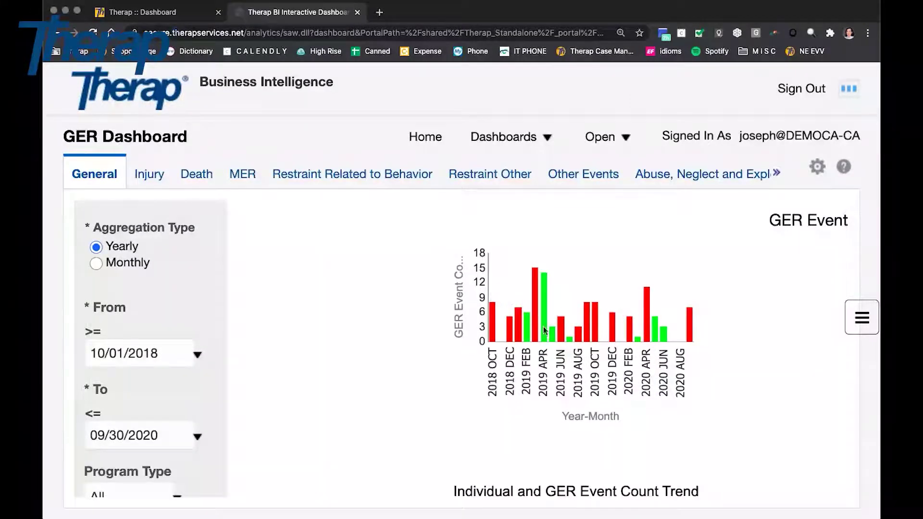
mouse_move(614, 341)
scroll(753, 341, up, 2)
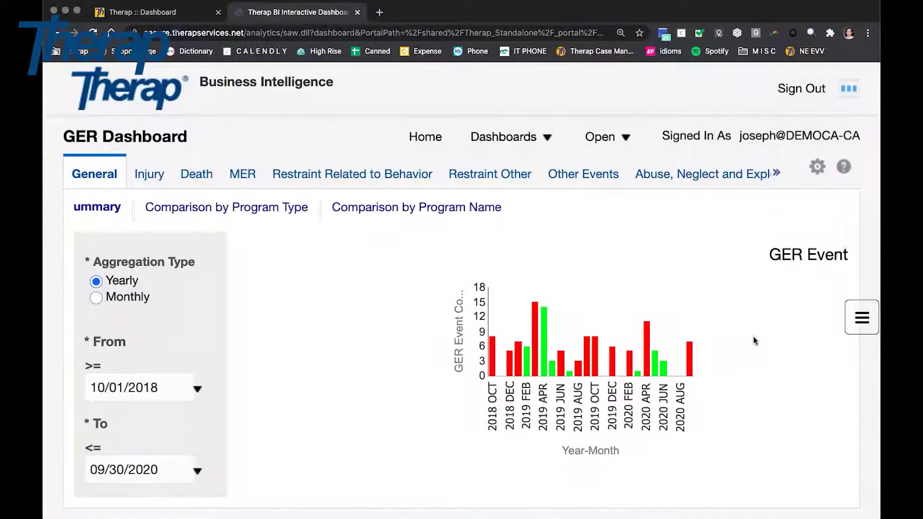
scroll(753, 340, right, 1)
scroll(753, 340, right, 5)
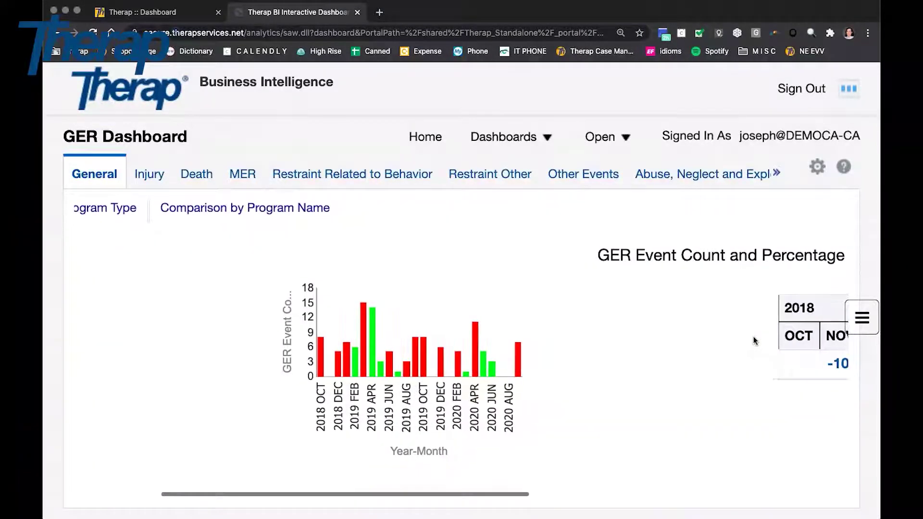
scroll(753, 341, right, 1)
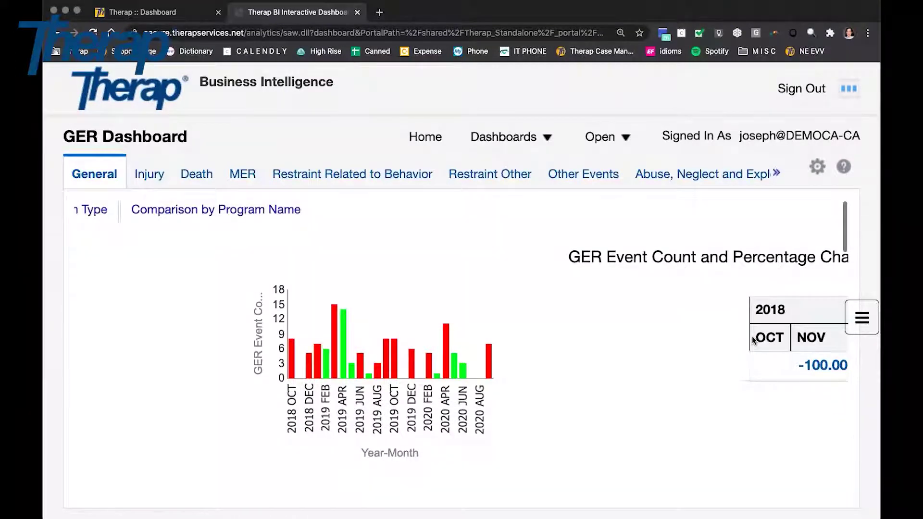
scroll(686, 362, right, 5)
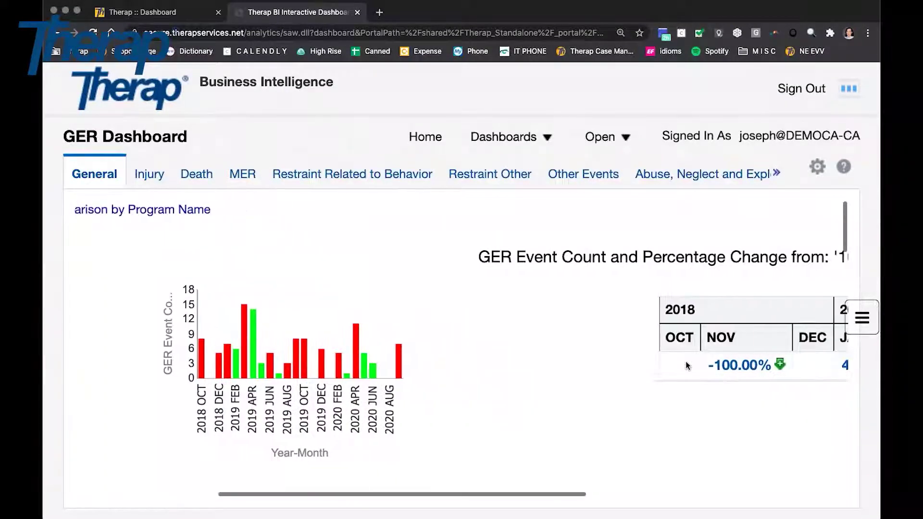
scroll(477, 363, left, 10)
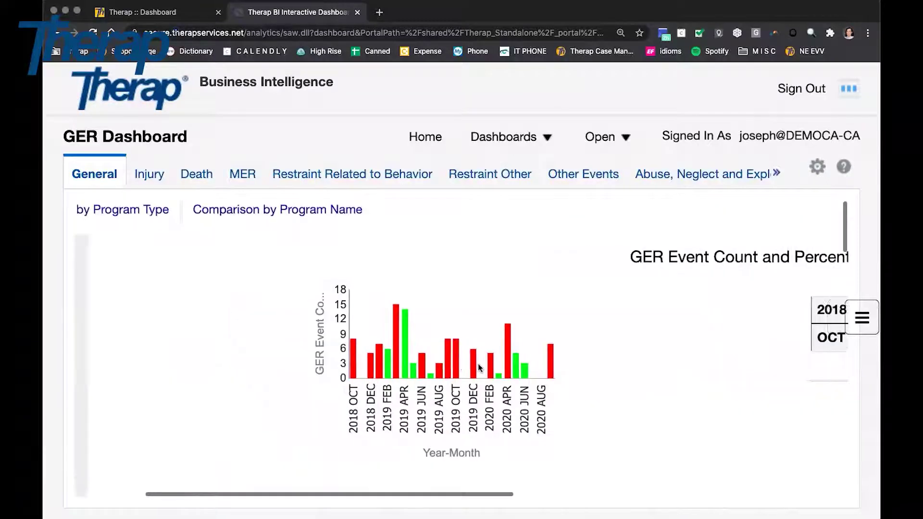
scroll(478, 363, left, 2)
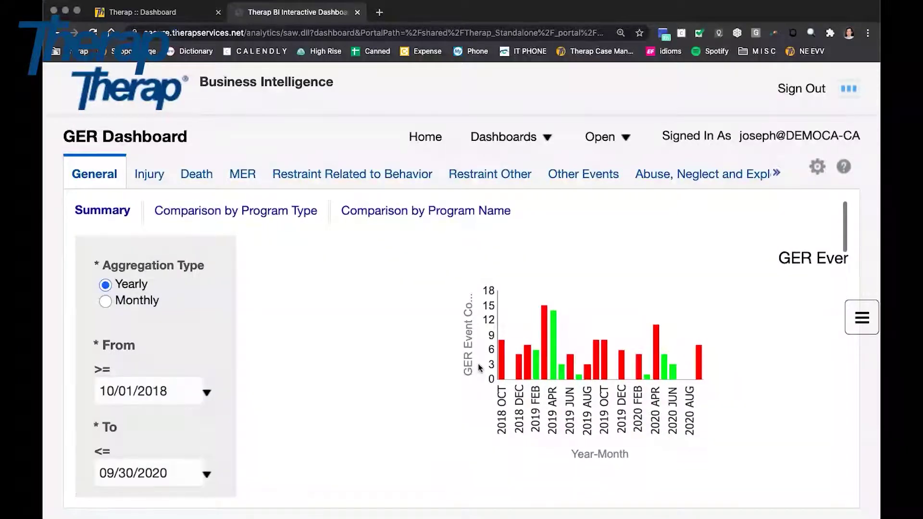
Set the dashboard date range from 01/01/2020 to 10/31/2020 and apply the filters.
scroll(477, 363, down, 3)
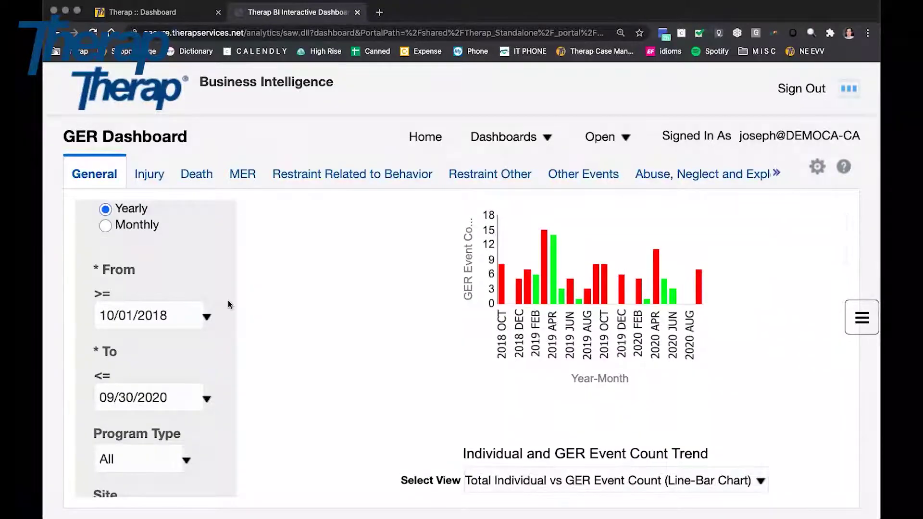
click(207, 318)
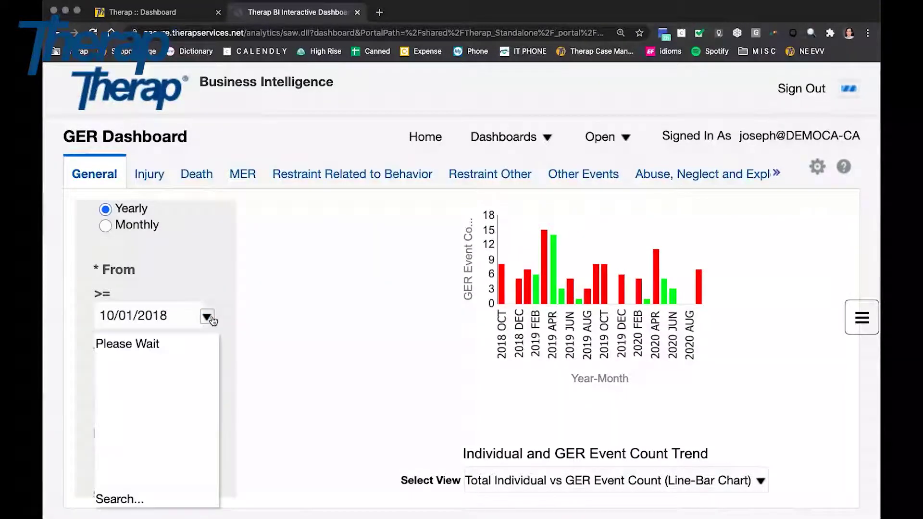
scroll(165, 379, down, 1)
scroll(165, 386, down, 4)
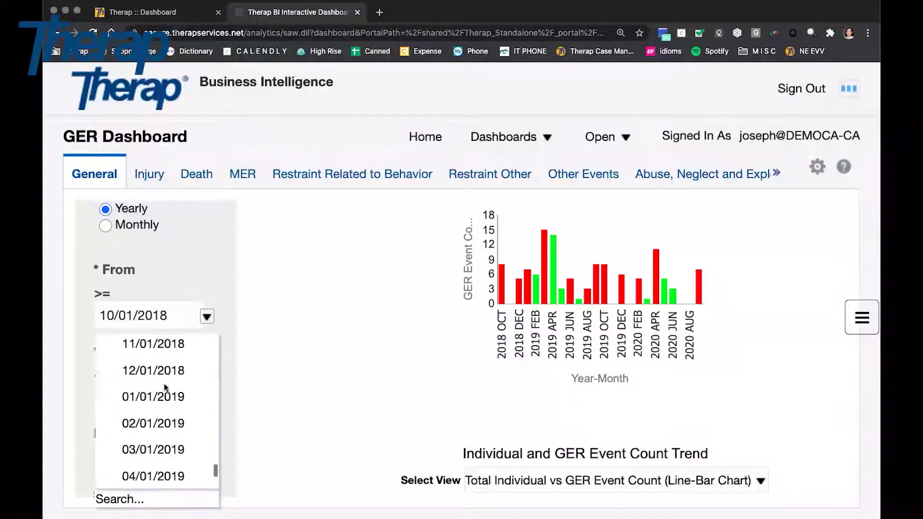
scroll(165, 387, down, 4)
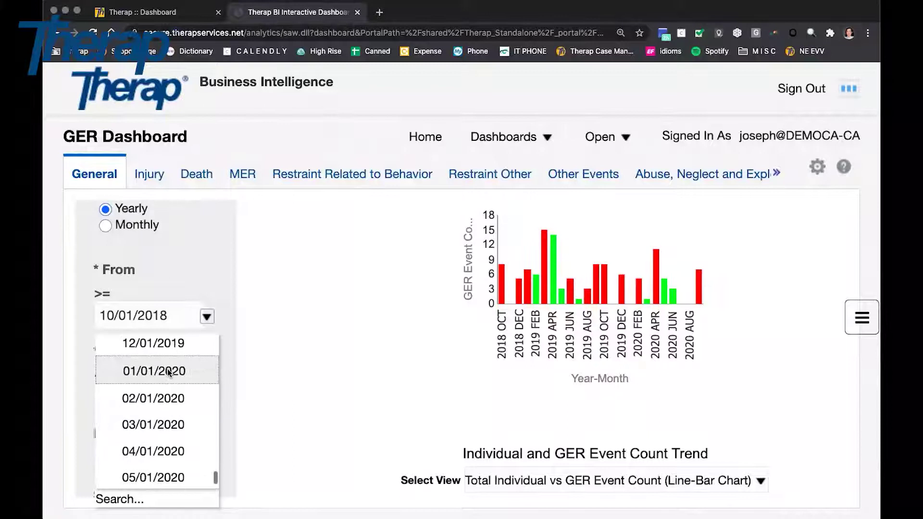
click(166, 368)
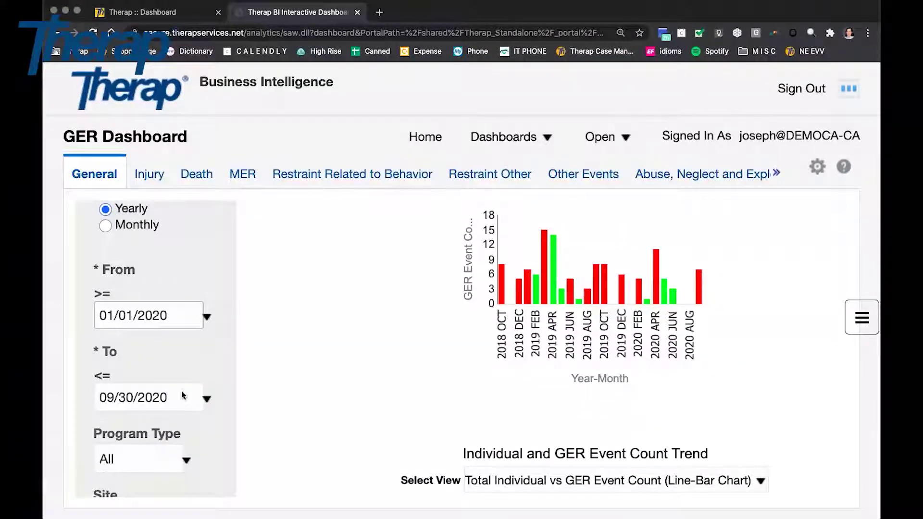
click(206, 400)
scroll(184, 366, down, 1)
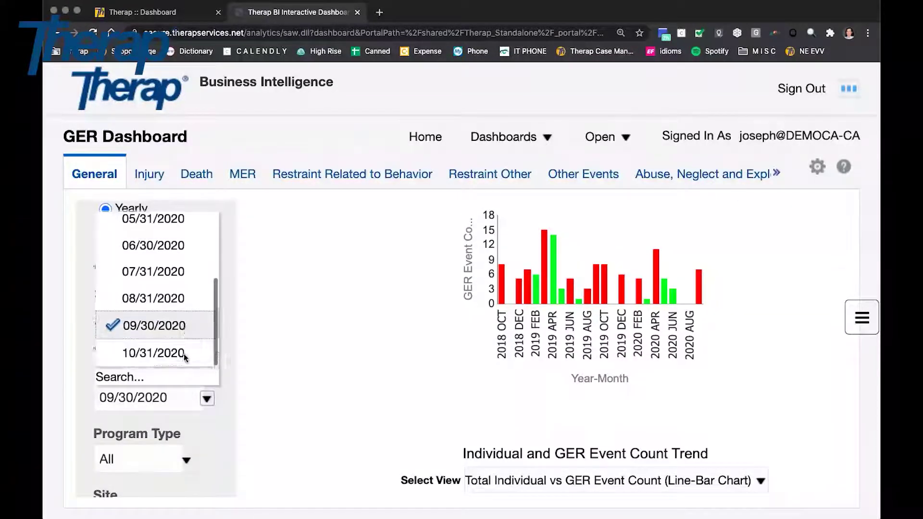
click(184, 352)
scroll(228, 347, down, 10)
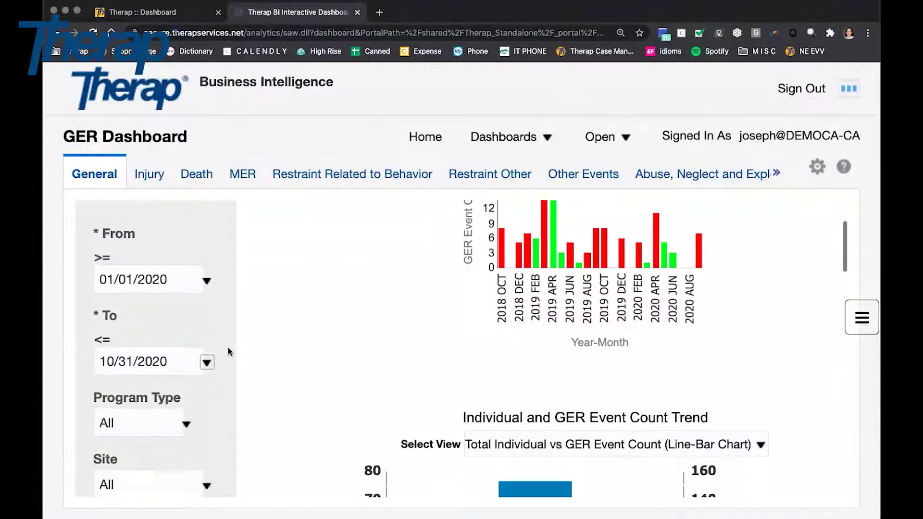
click(134, 318)
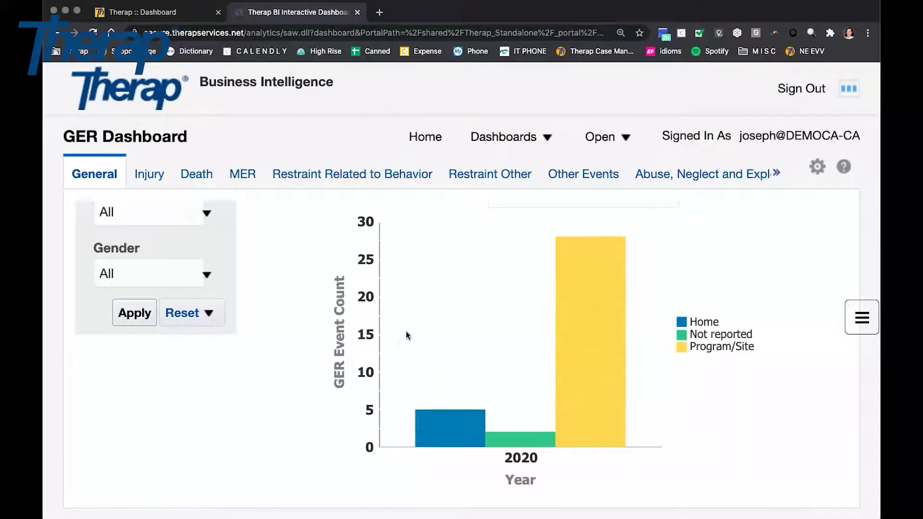
Set the dashboard's aggregation type to Monthly and apply it.
scroll(408, 330, right, 3)
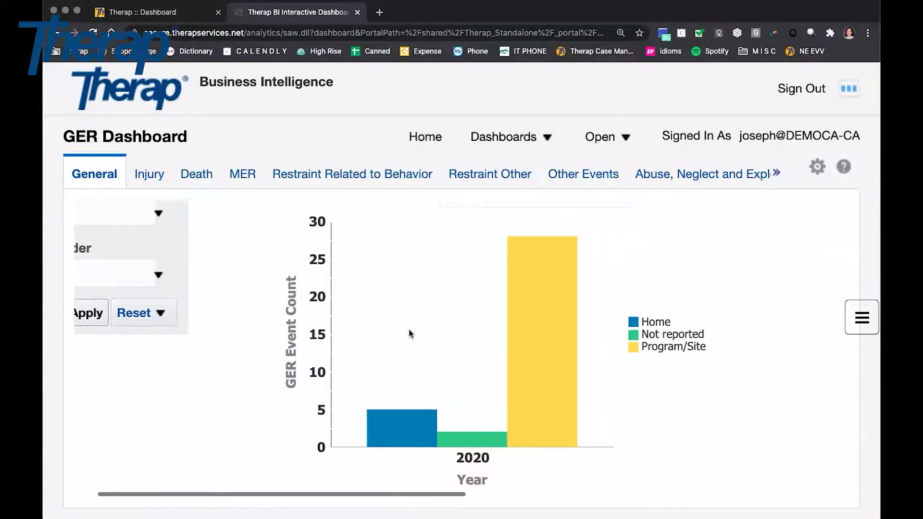
scroll(409, 330, down, 10)
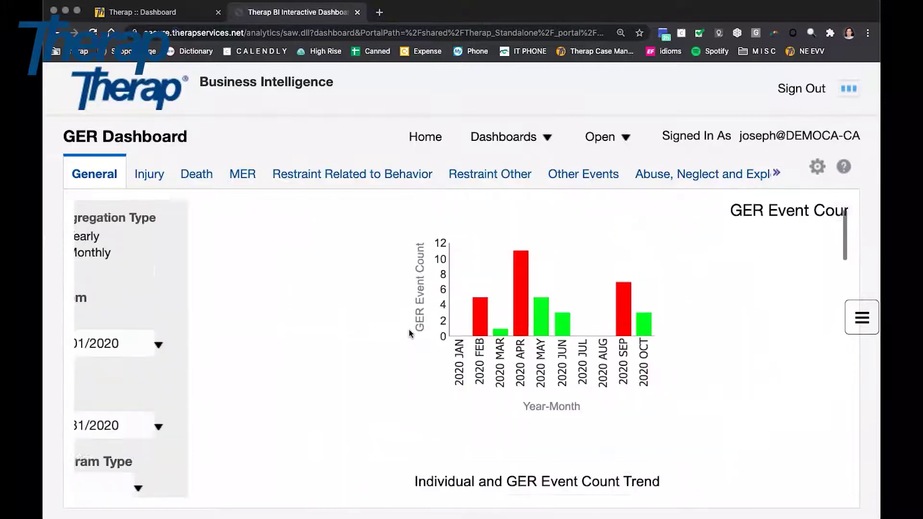
scroll(409, 330, up, 2)
scroll(200, 347, left, 3)
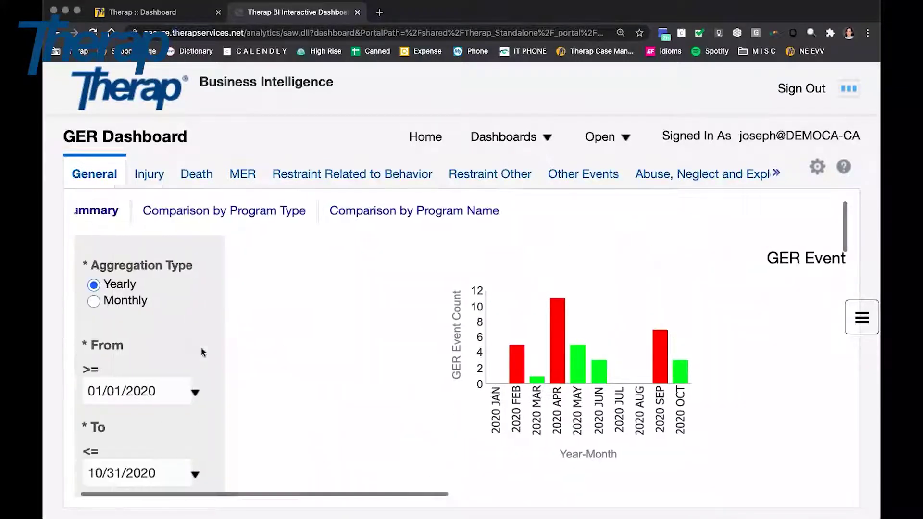
click(105, 302)
scroll(112, 315, down, 5)
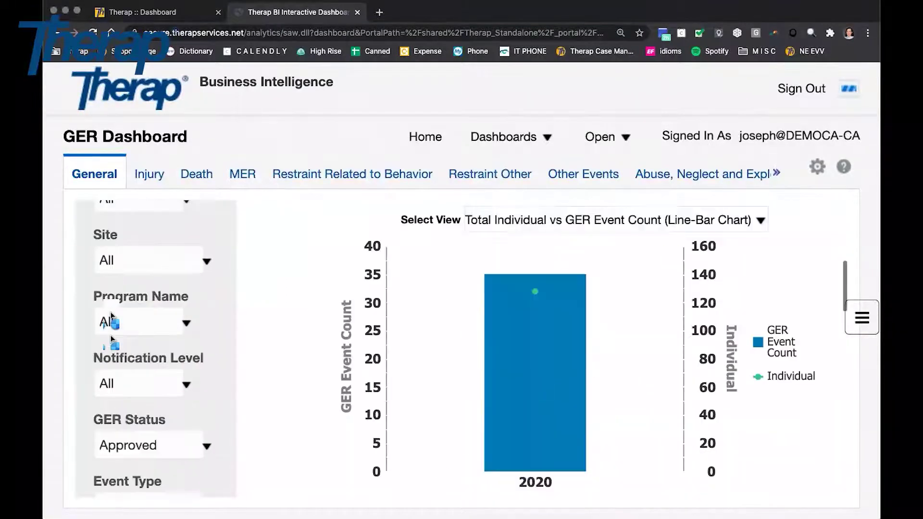
scroll(105, 304, up, 10)
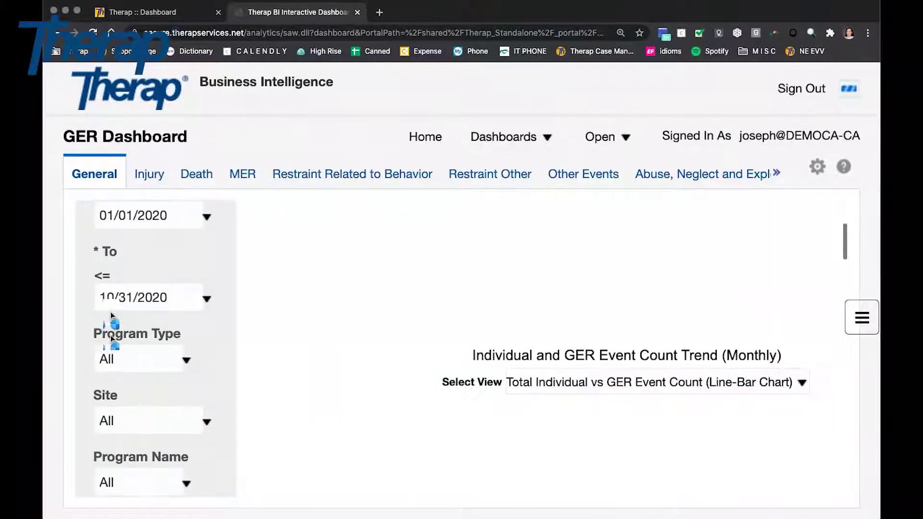
Examine the monthly percentage change, individual and event count trend, event location, and creation to approval duration charts.
scroll(402, 358, right, 10)
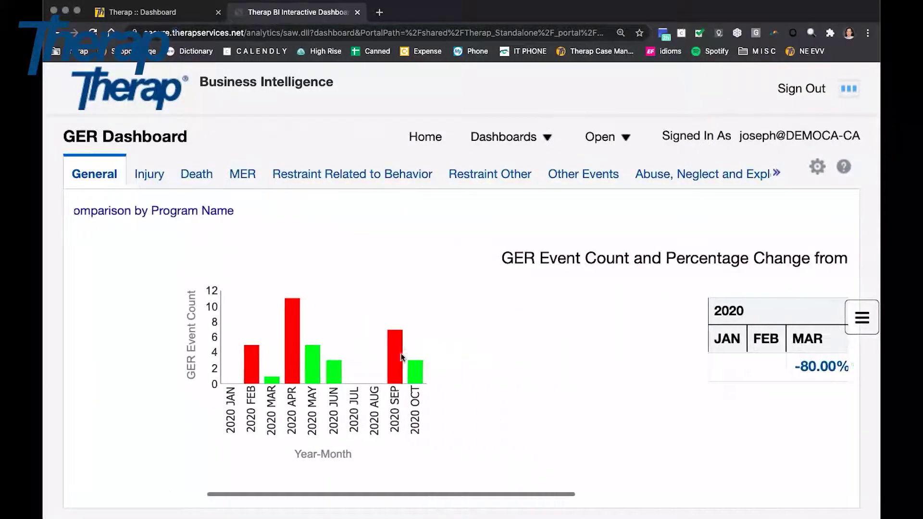
scroll(692, 262, right, 5)
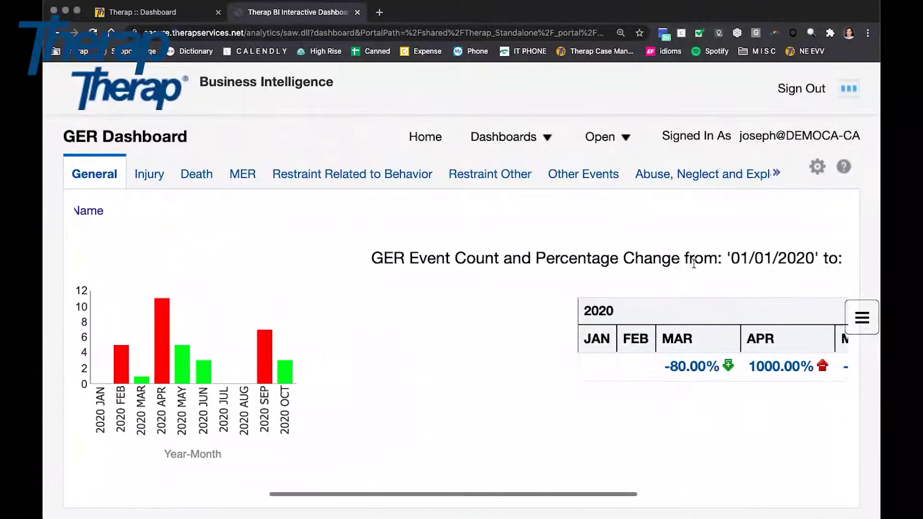
scroll(694, 264, left, 5)
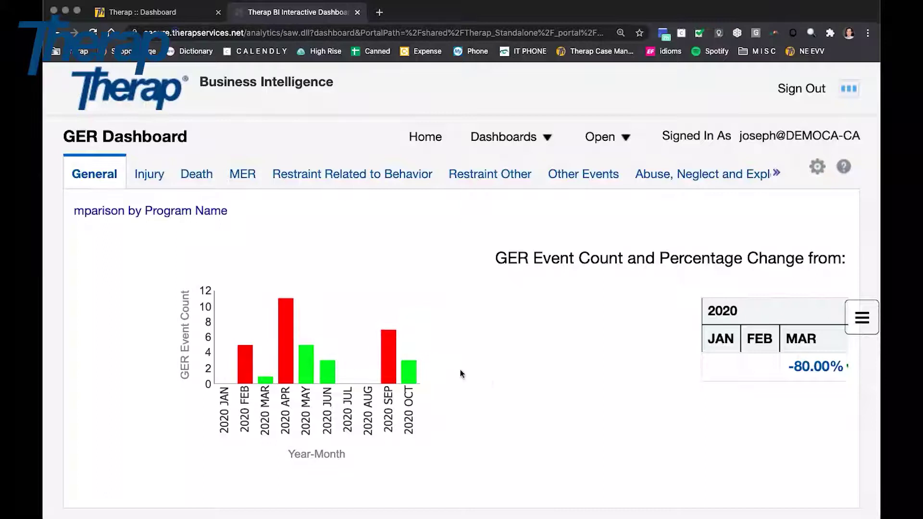
scroll(489, 380, down, 8)
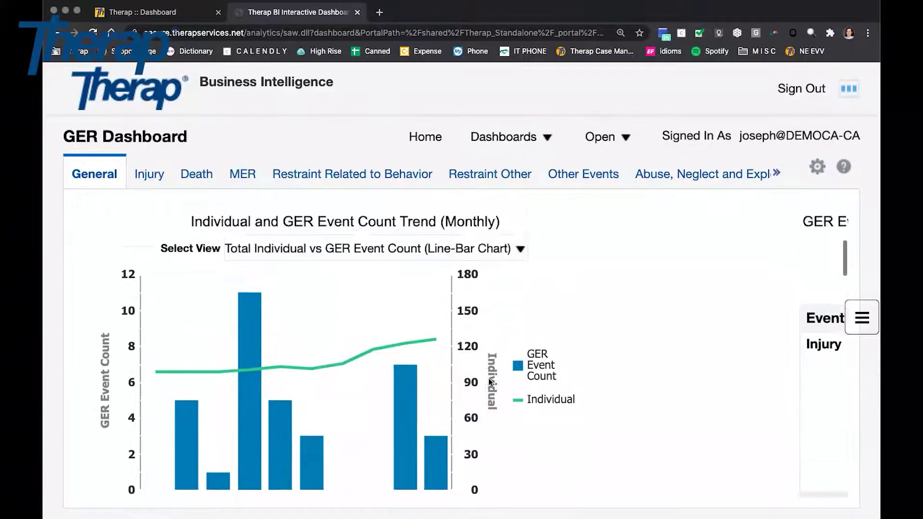
scroll(489, 382, down, 6)
scroll(489, 384, down, 4)
scroll(488, 379, down, 2)
scroll(488, 393, up, 3)
scroll(488, 394, left, 4)
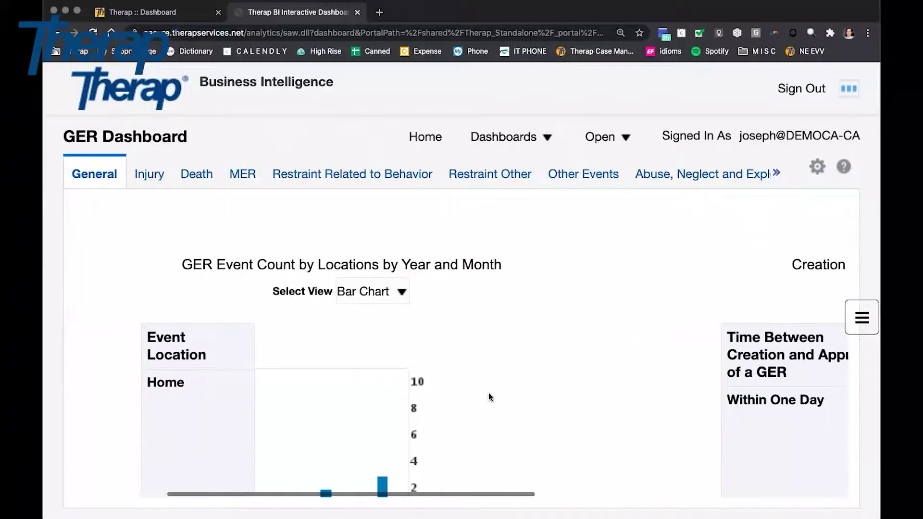
scroll(489, 394, down, 3)
scroll(488, 393, right, 3)
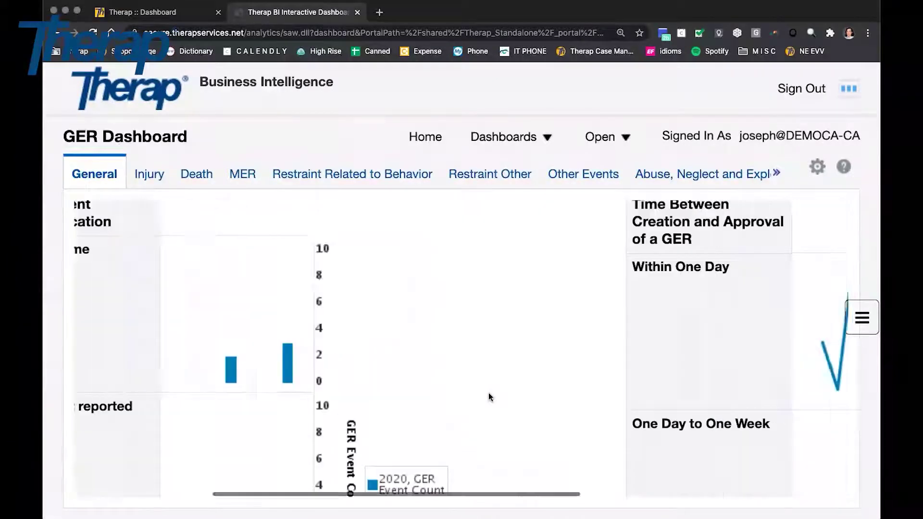
scroll(490, 396, right, 5)
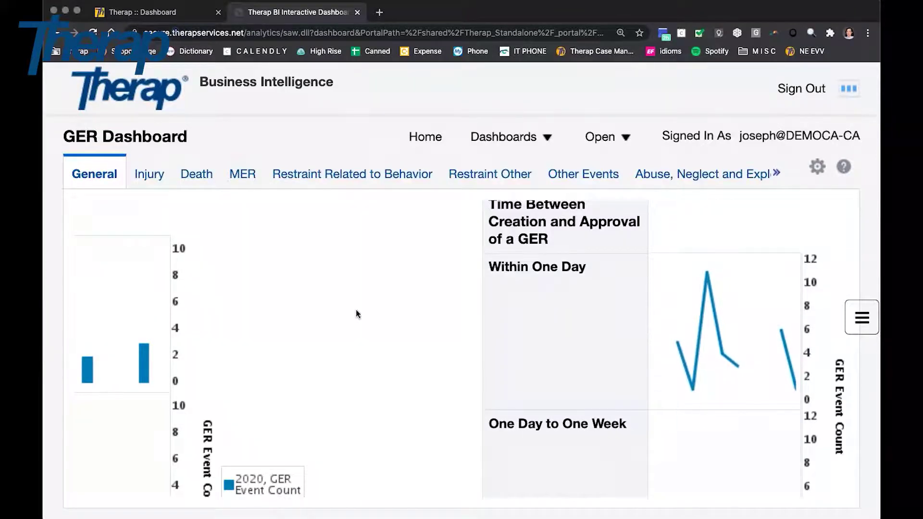
scroll(421, 294, right, 5)
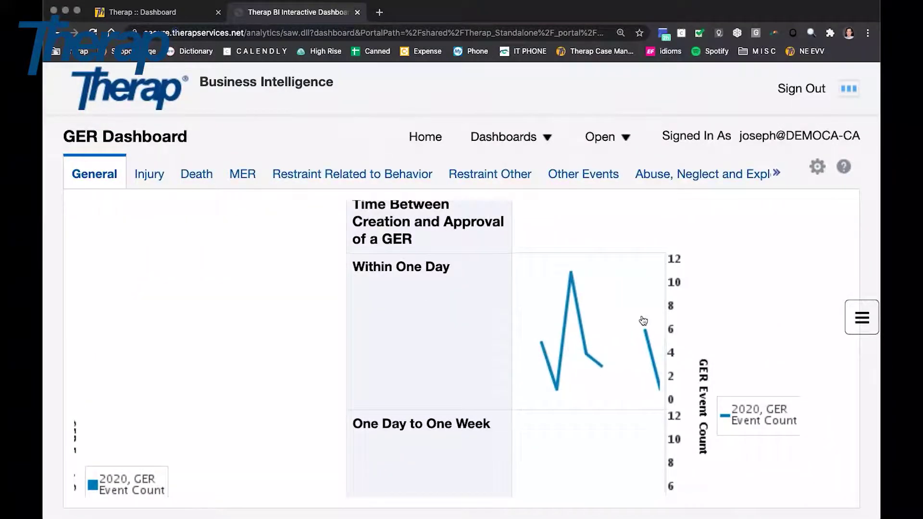
Examine the monthly GER Event Count by Types by Year and Month table for injury, medication error and other events.
scroll(717, 222, up, 5)
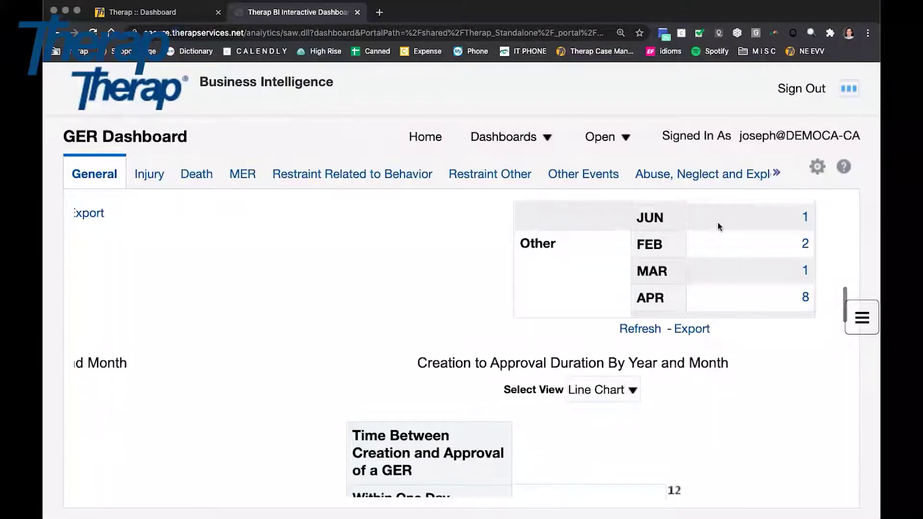
scroll(551, 327, down, 3)
scroll(552, 327, up, 5)
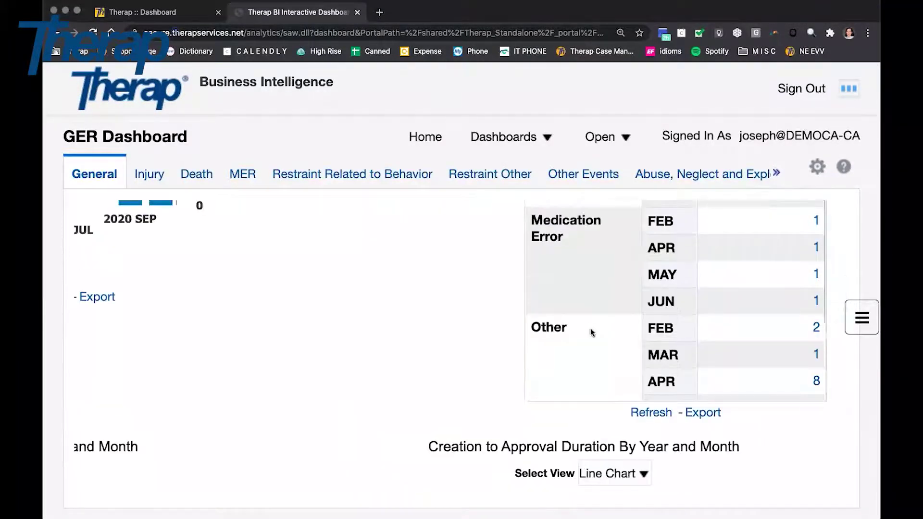
scroll(776, 320, down, 3)
scroll(776, 320, up, 3)
scroll(457, 345, up, 2)
scroll(458, 344, up, 10)
scroll(458, 344, down, 5)
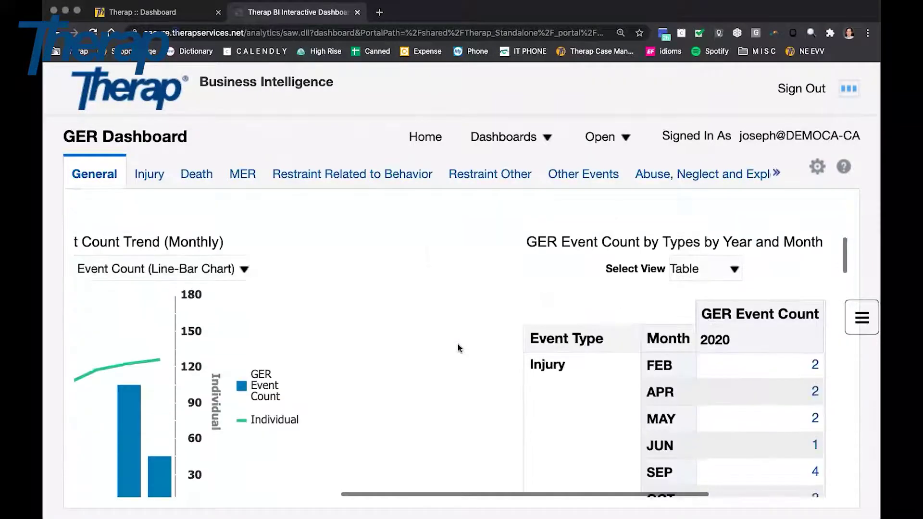
Switch the GER Event Count by Types by Year and Month view to Bar Chart and review each event type.
click(732, 244)
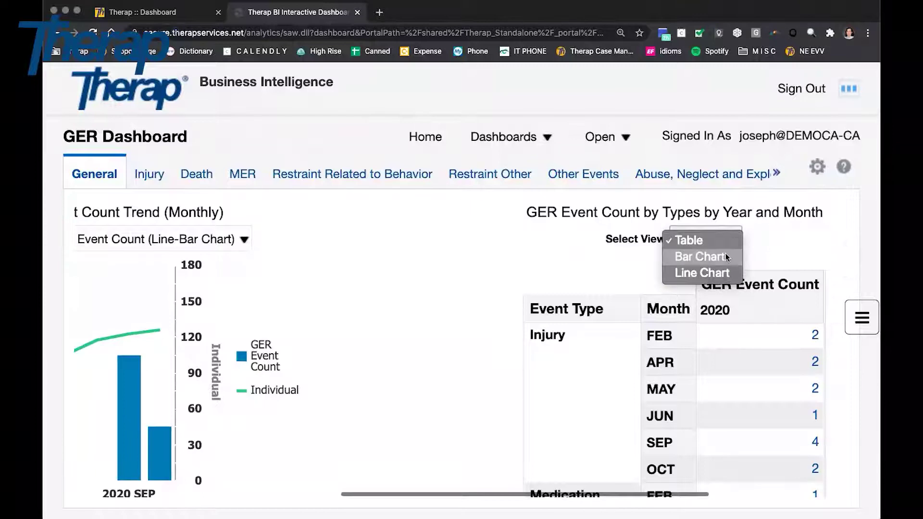
click(724, 257)
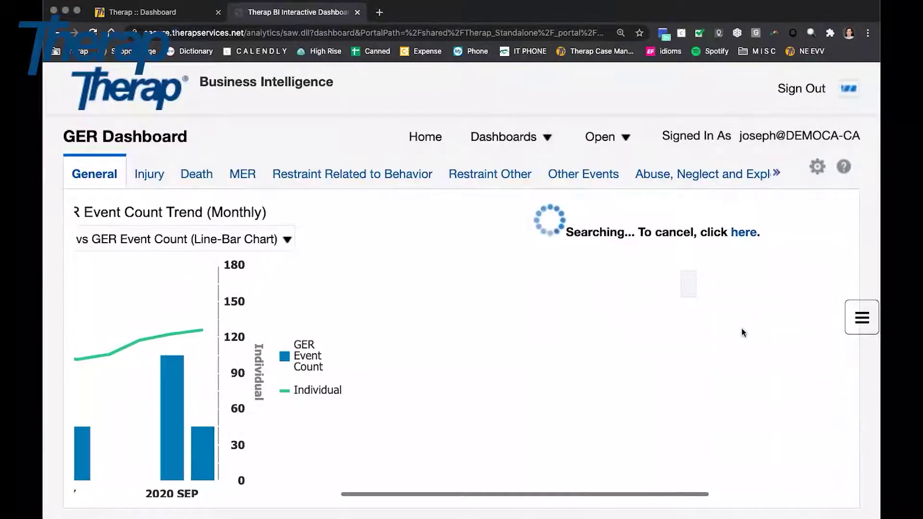
scroll(729, 348, down, 5)
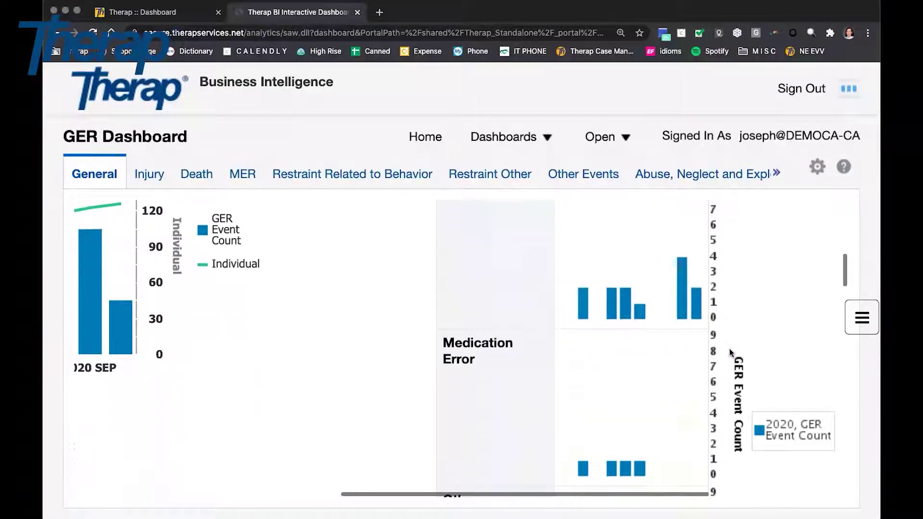
scroll(729, 348, down, 3)
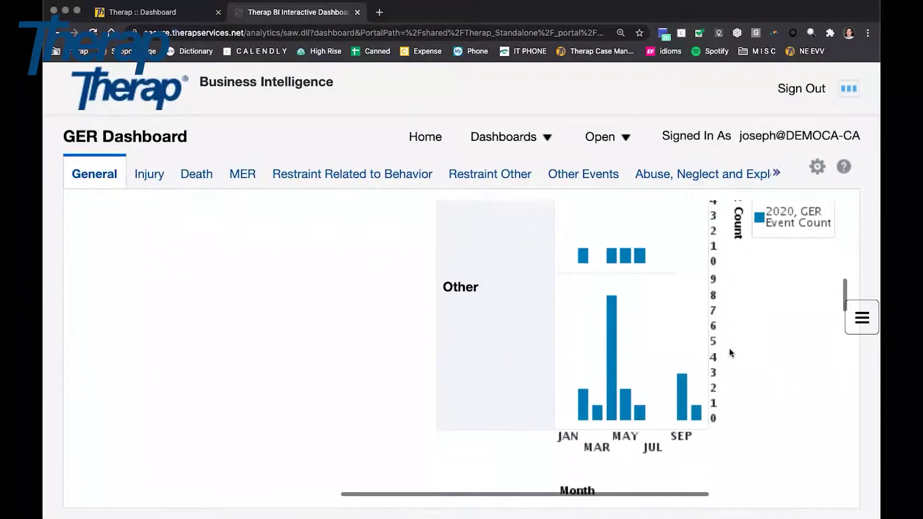
scroll(729, 348, up, 3)
scroll(729, 348, up, 5)
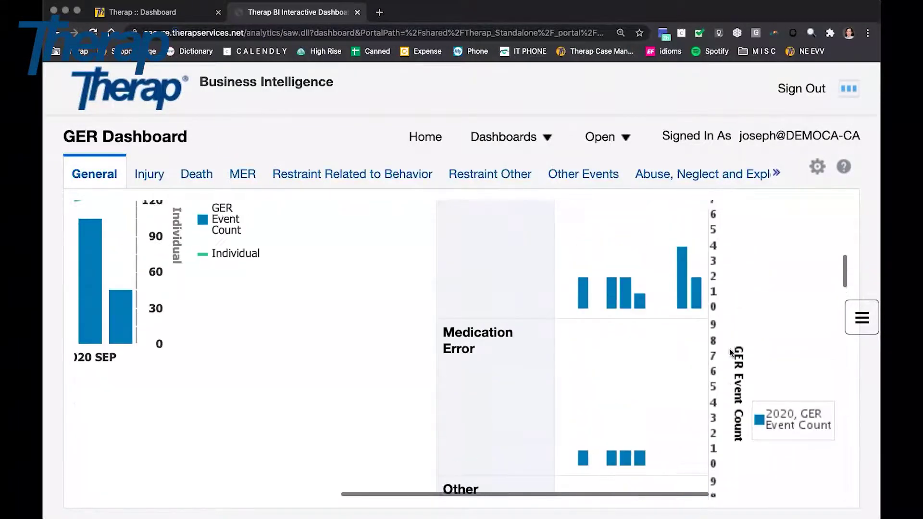
scroll(728, 352, up, 2)
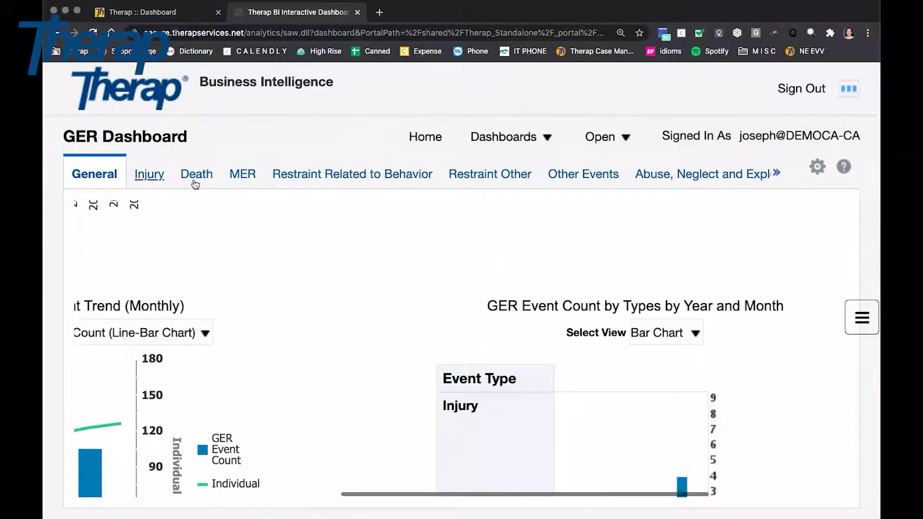
Open the Injury section of the GER Dashboard and review its injury count trend and Injury Count by Causes charts.
click(149, 175)
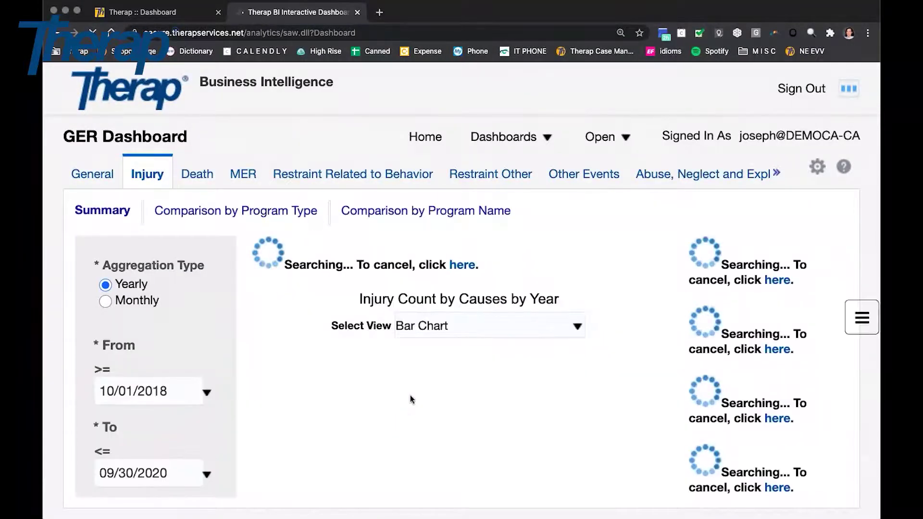
scroll(442, 435, down, 3)
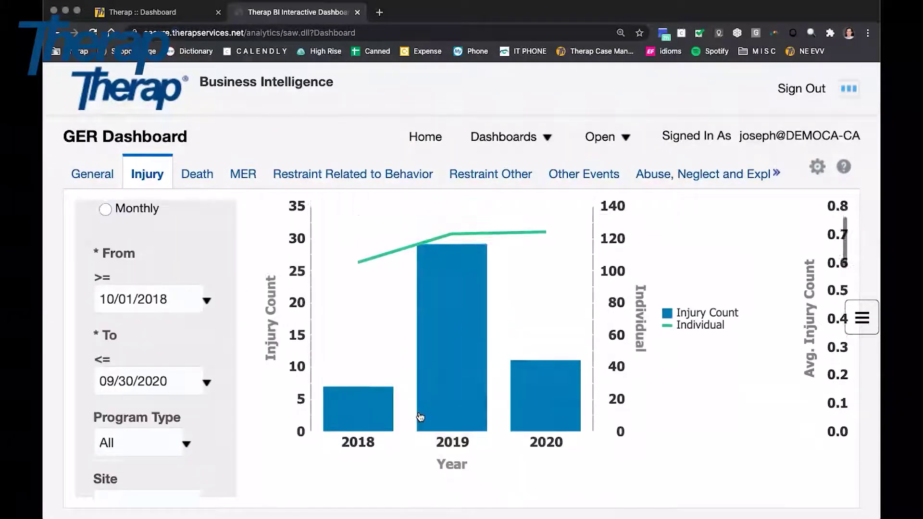
scroll(421, 416, down, 5)
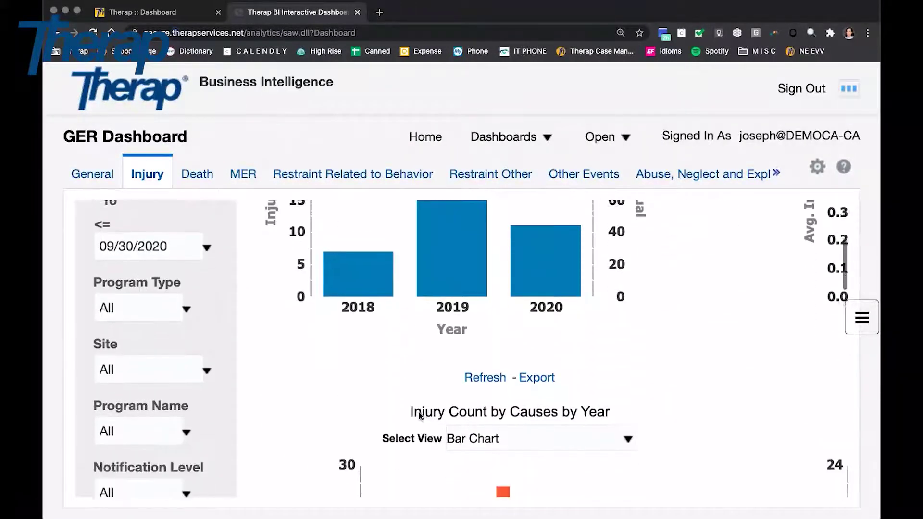
scroll(419, 416, down, 3)
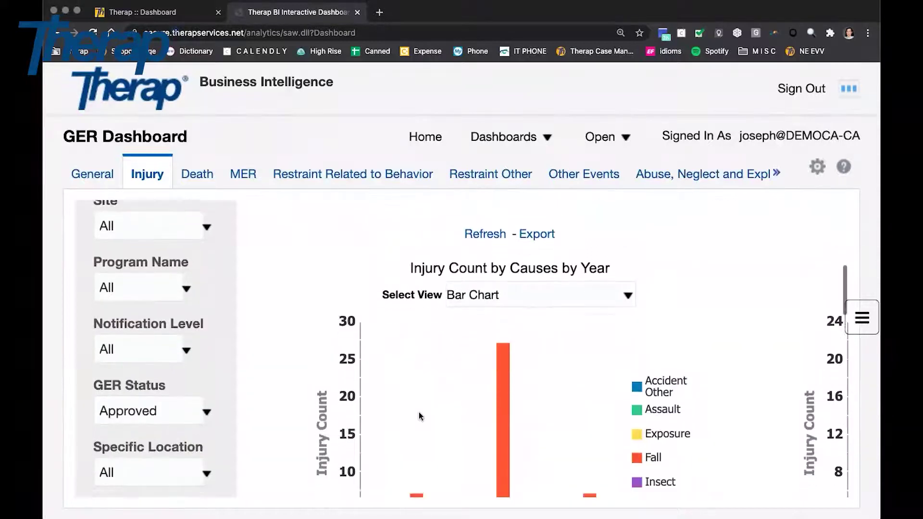
scroll(419, 416, down, 1)
Clear the All selection in the Injury summary's Program Name filter and browse the available programs.
click(187, 272)
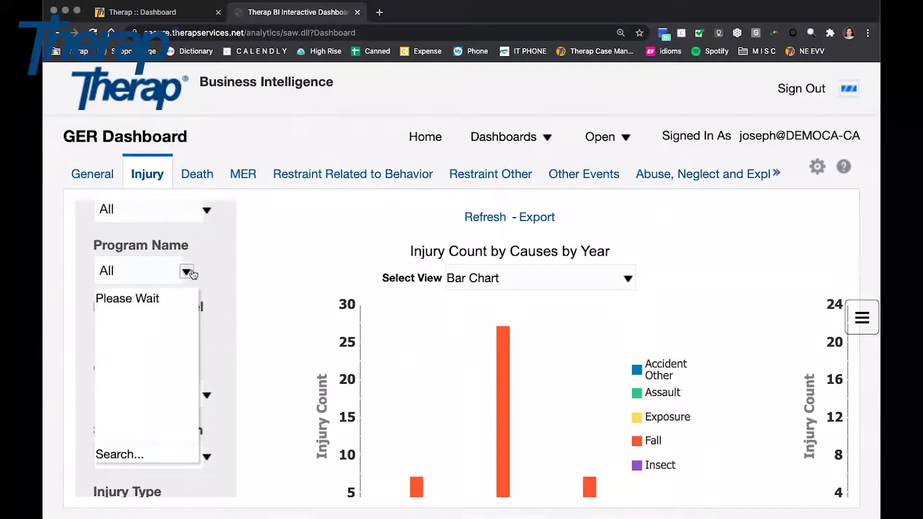
scroll(159, 365, down, 3)
scroll(159, 366, down, 2)
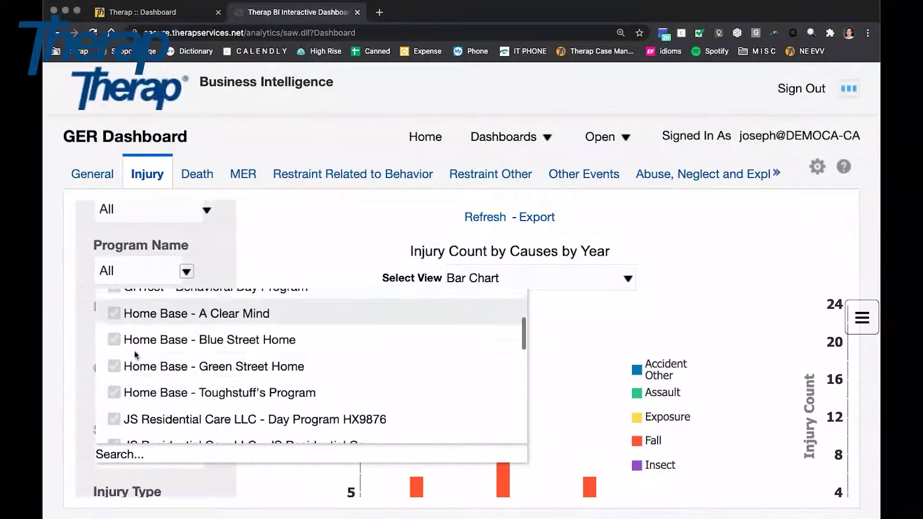
scroll(113, 341, up, 5)
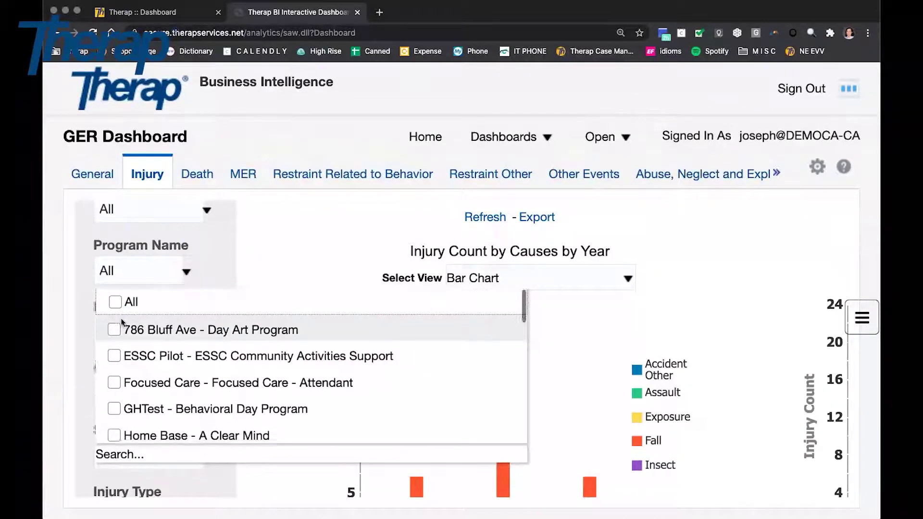
scroll(115, 337, down, 4)
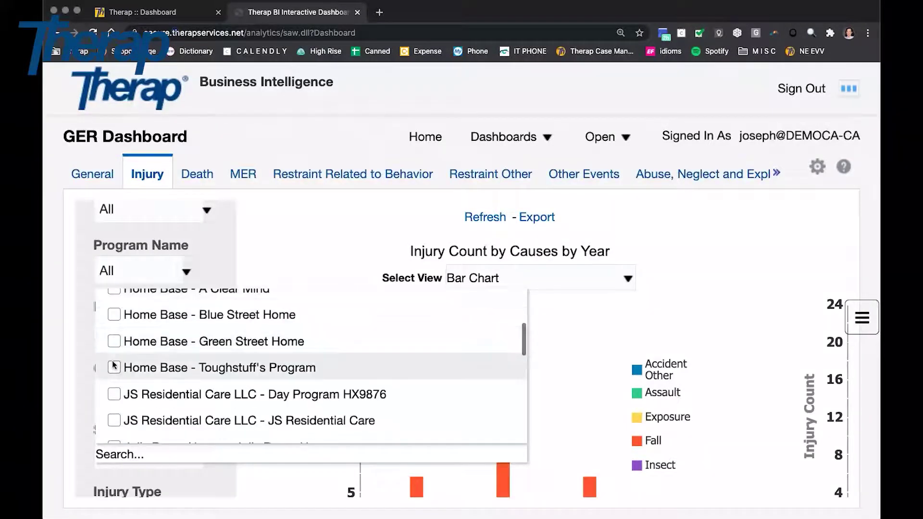
scroll(114, 363, down, 4)
scroll(114, 365, down, 3)
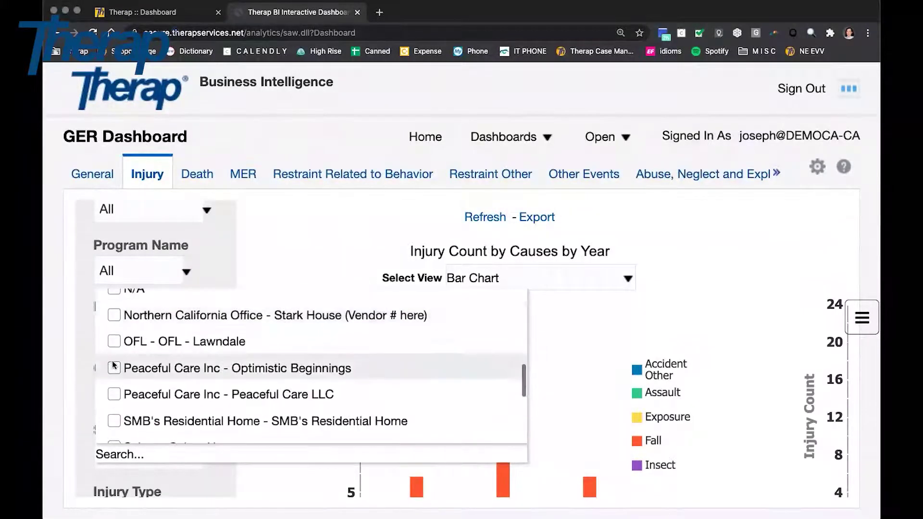
scroll(114, 366, up, 8)
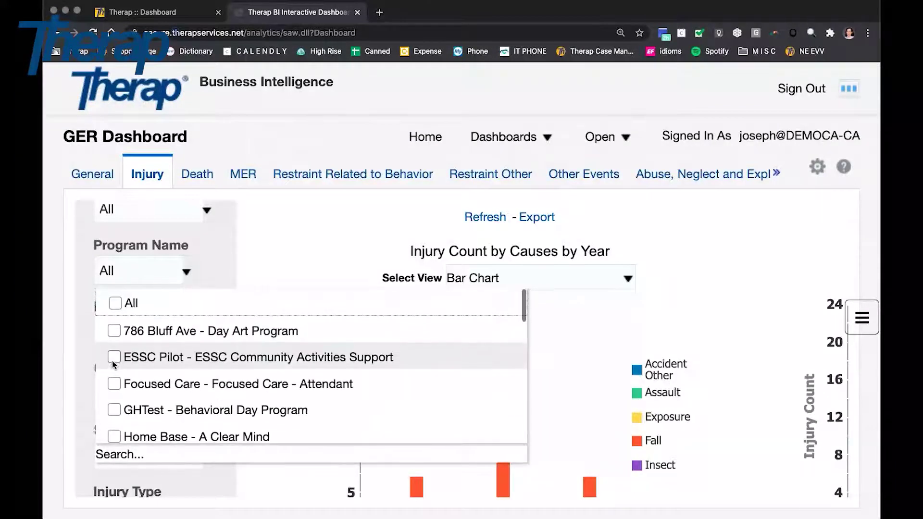
click(248, 266)
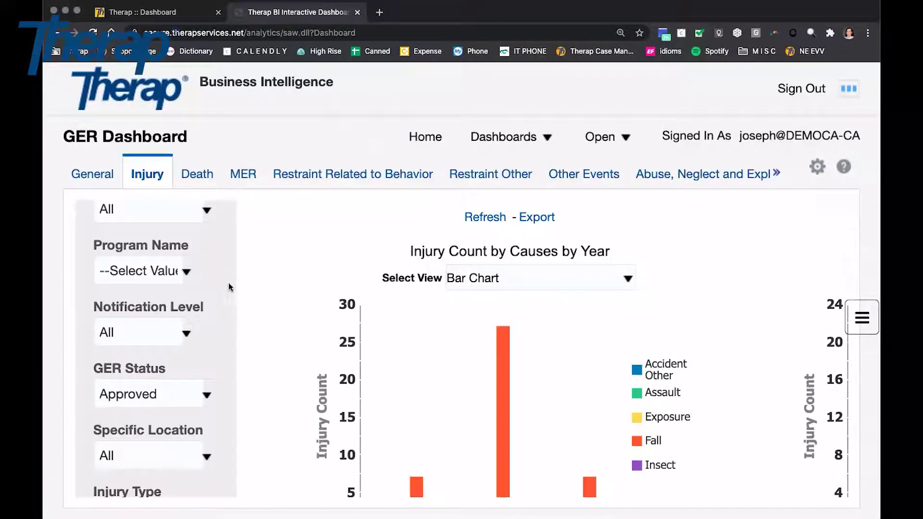
Review the remaining Injury summary filters, including Specific Location, Injury Type, Injury Cause and Age Group.
scroll(262, 391, down, 1)
scroll(260, 414, down, 5)
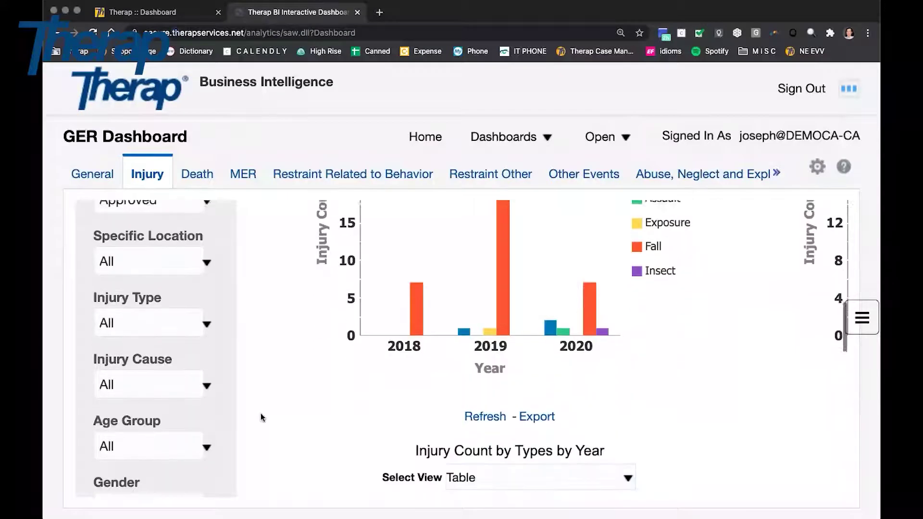
scroll(261, 413, up, 9)
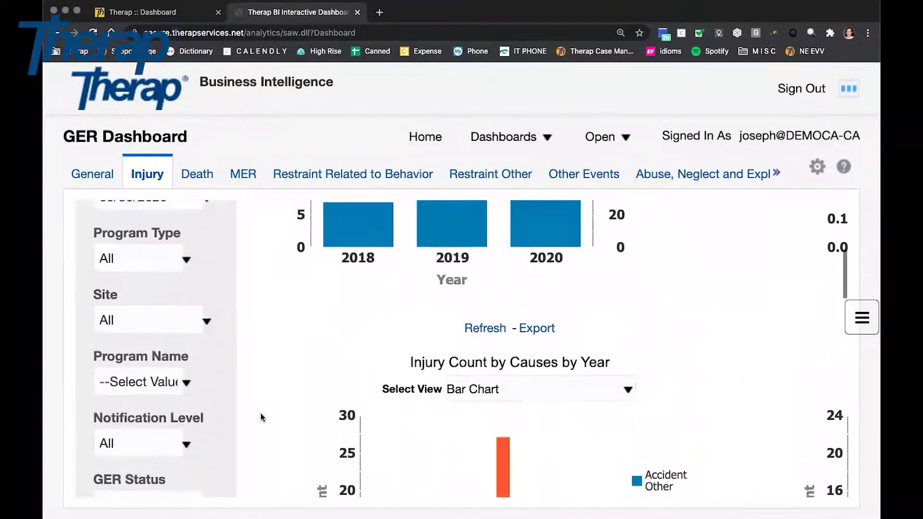
scroll(261, 413, up, 5)
scroll(261, 413, down, 4)
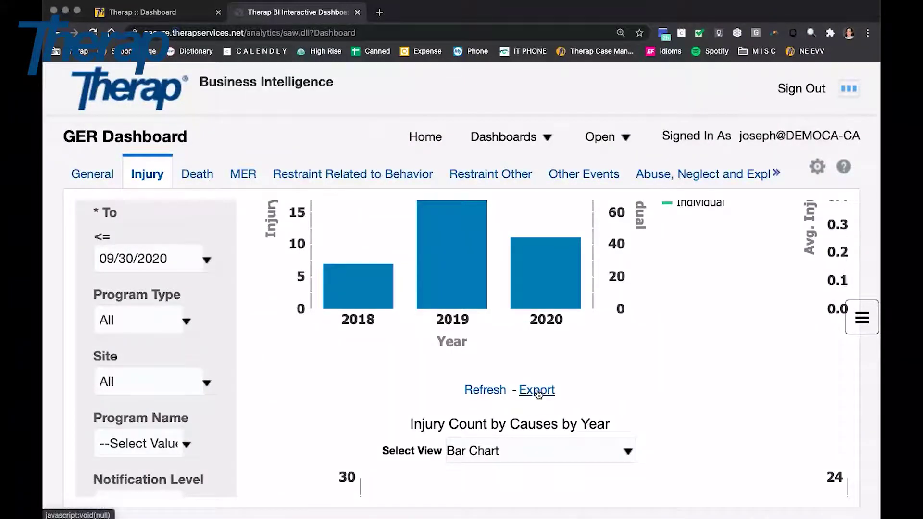
Examine the Average Injury Count by Age Group by Year chart, then return to the injury count trend chart.
scroll(637, 345, right, 8)
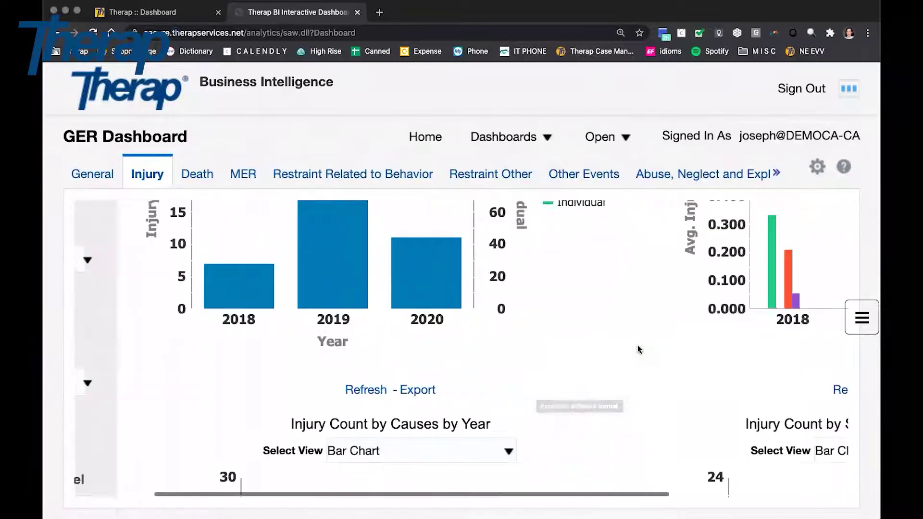
scroll(637, 345, up, 4)
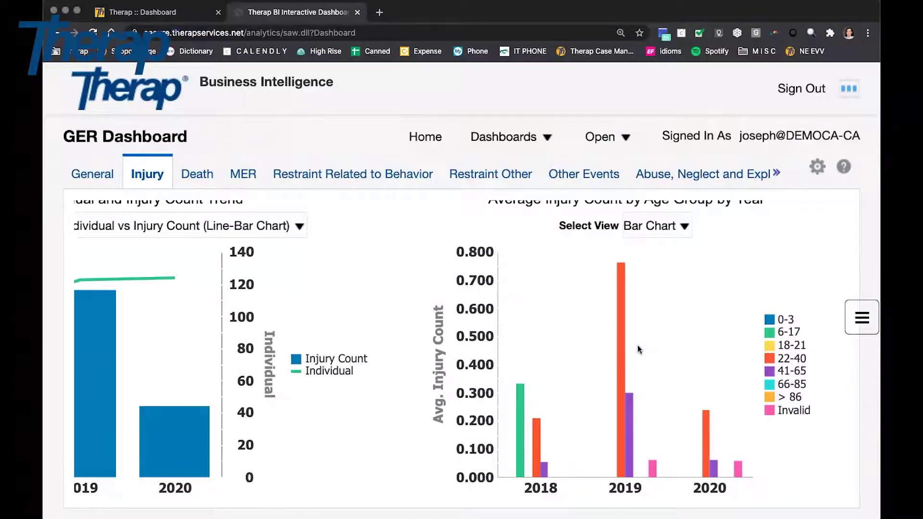
scroll(637, 345, up, 1)
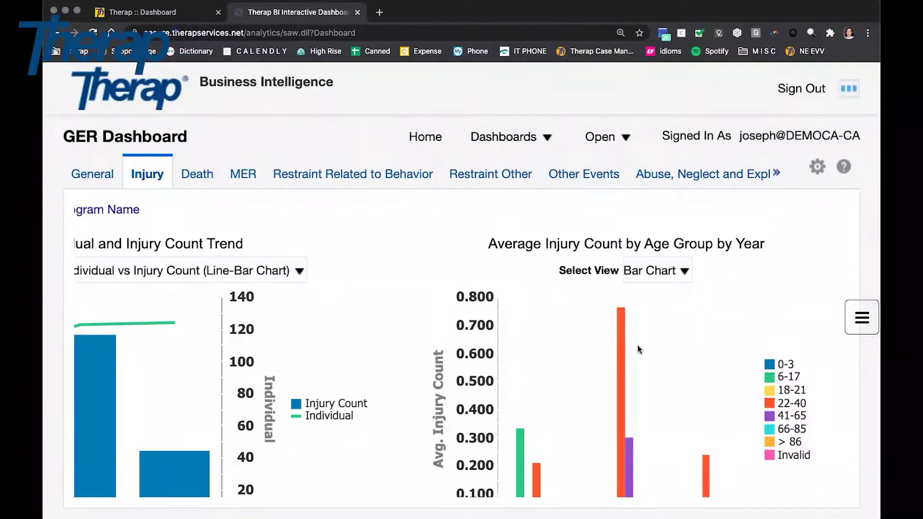
scroll(637, 345, down, 1)
scroll(637, 345, down, 2)
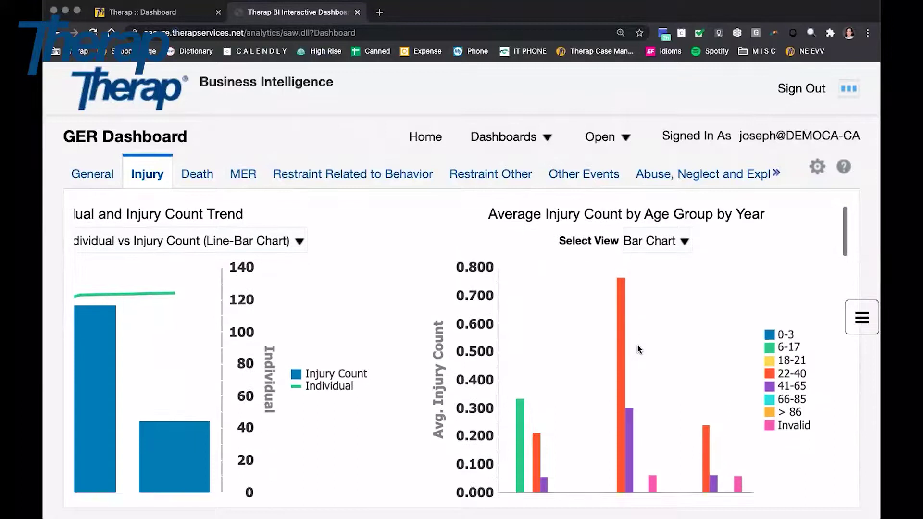
scroll(638, 345, down, 2)
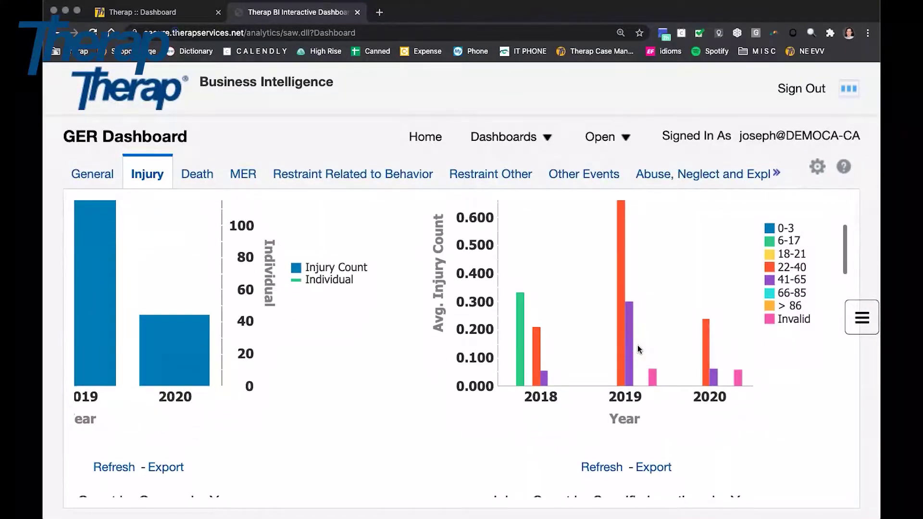
scroll(637, 345, left, 10)
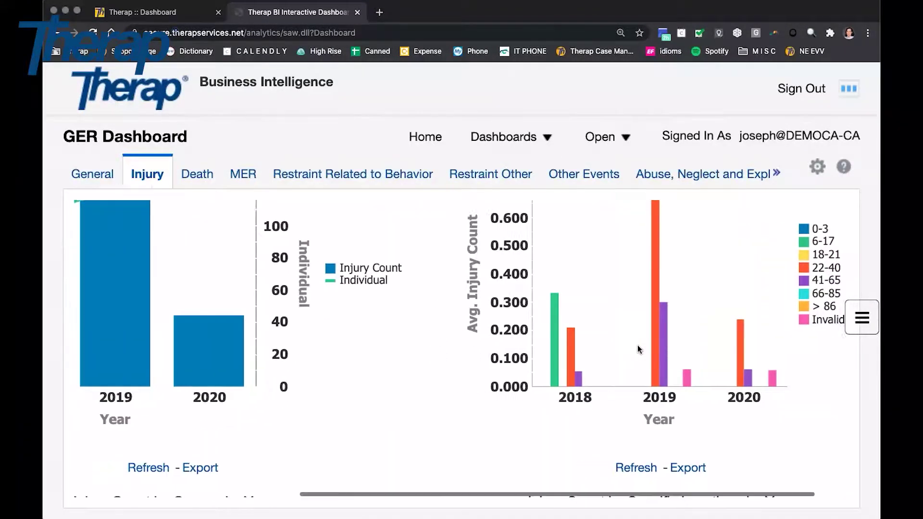
scroll(637, 345, up, 4)
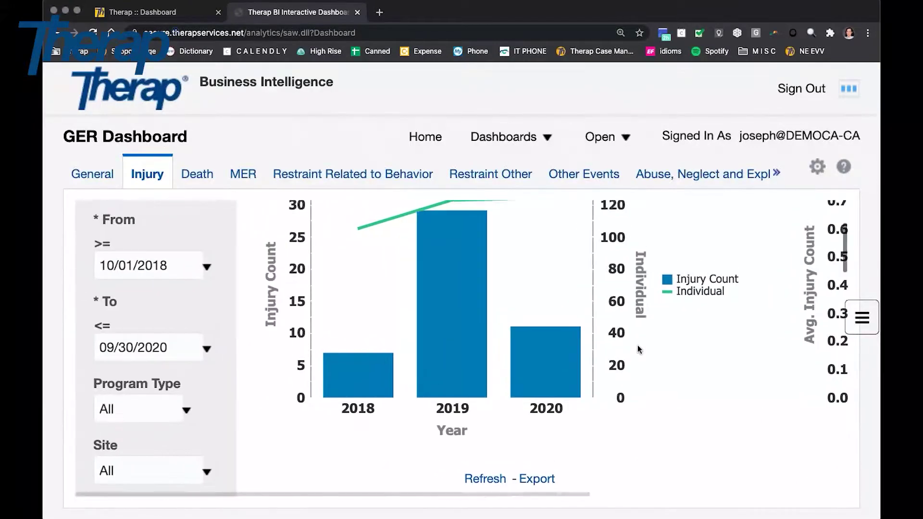